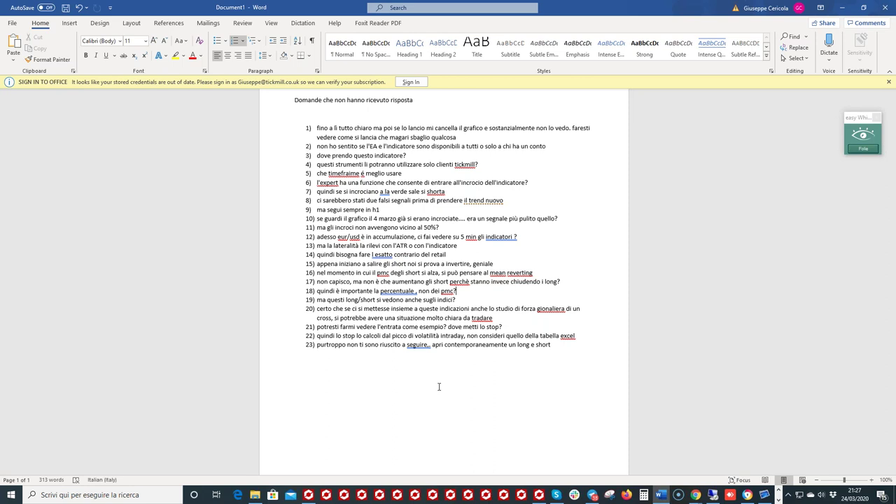
Highlight question 22 about calculating the stop in the Word list and switch to the Excel workbook with the forex table
drag(317, 337, 576, 337)
click(297, 371)
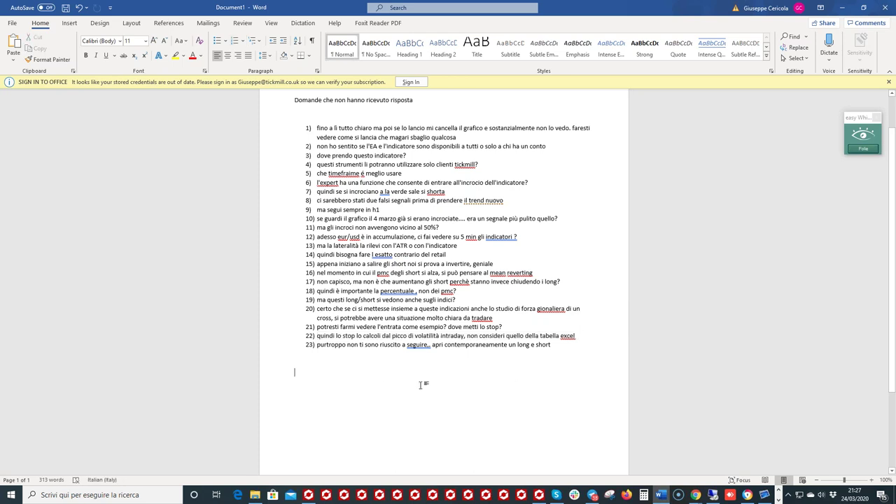
drag(316, 335, 586, 339)
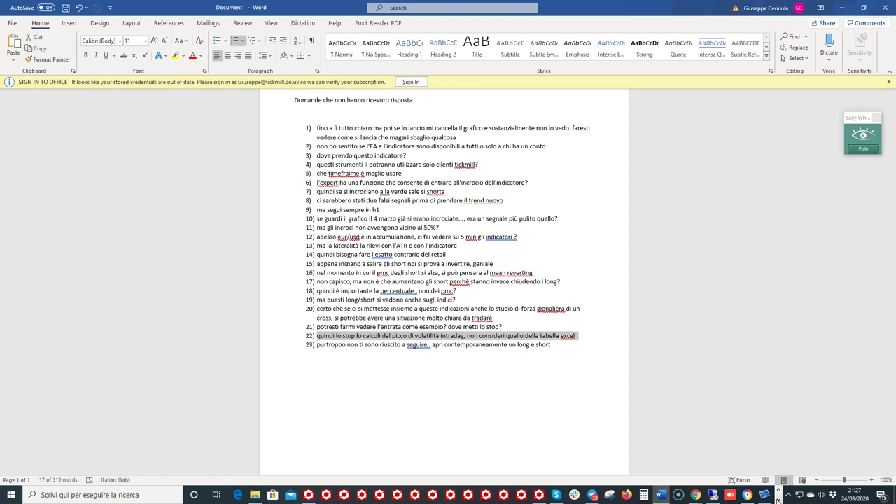
click(426, 495)
click(425, 495)
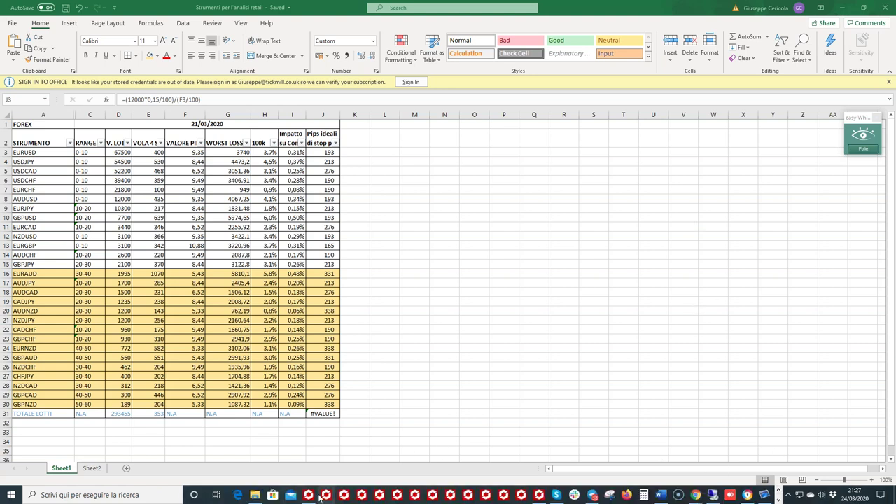
Switch to MetaTrader, open the EURUSD,H1 chart and set the retail positions indicator's display to POS
mouse_move(309, 496)
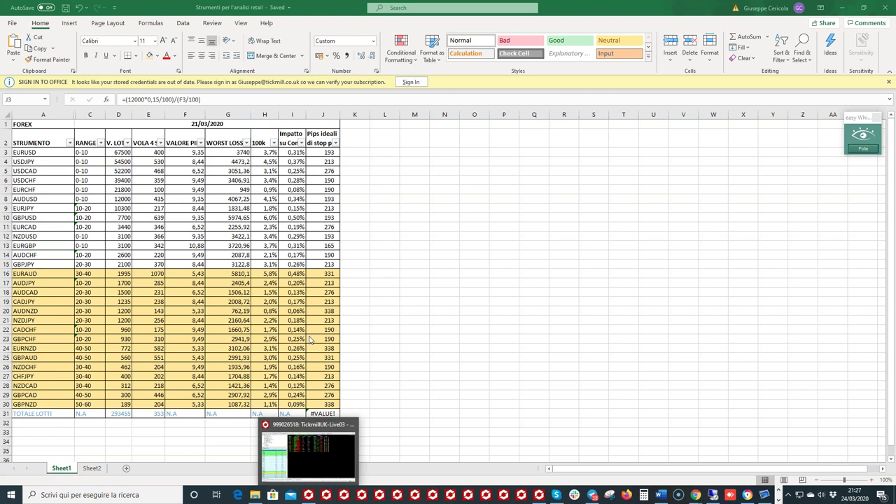
click(309, 497)
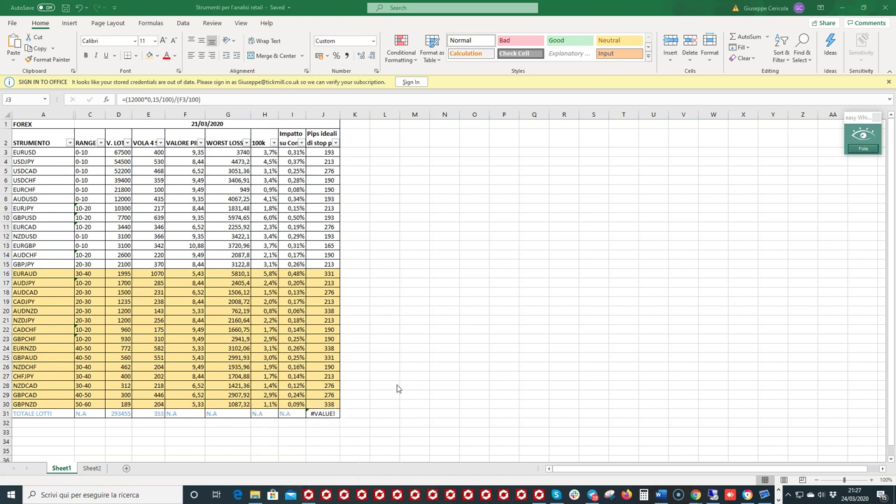
click(309, 497)
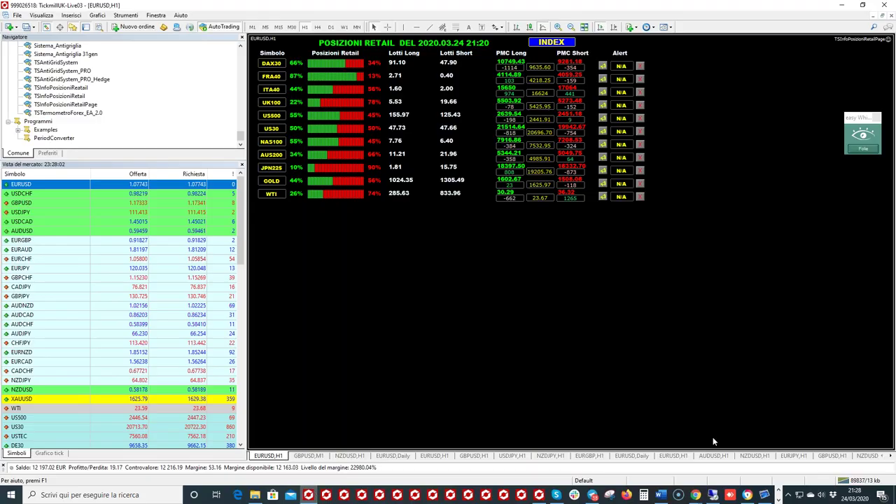
click(674, 455)
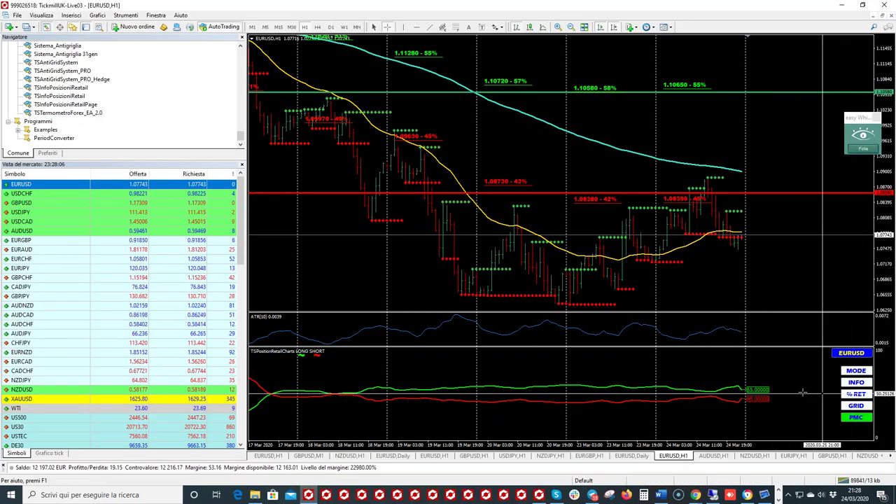
click(856, 393)
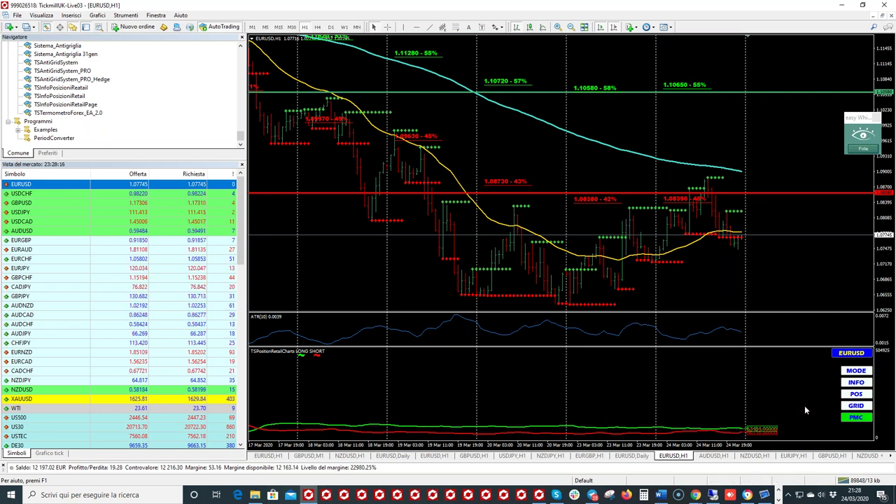
click(558, 26)
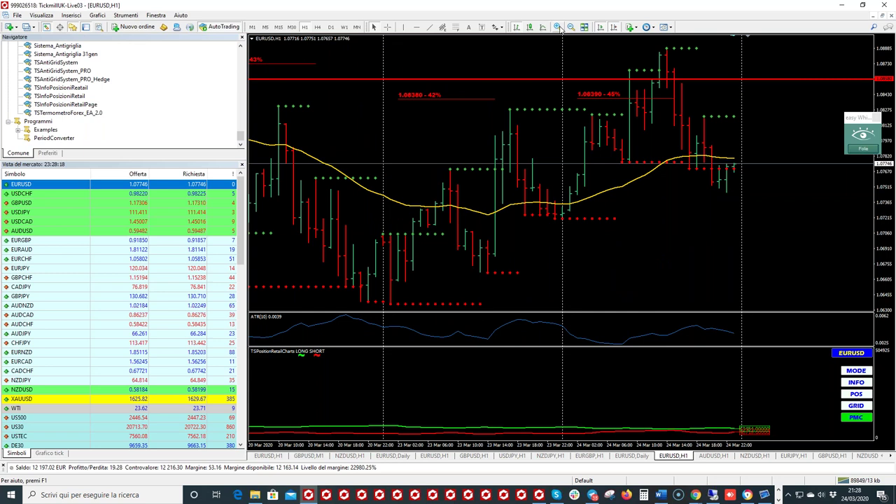
click(558, 27)
click(572, 26)
click(571, 27)
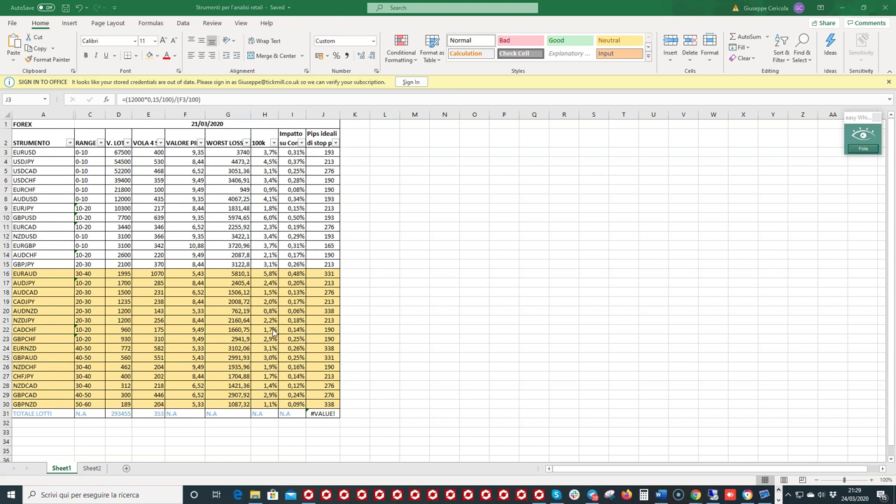
Start screen annotation on the Excel forex table and circle in red the total lots and the range values of the yellow rows
click(863, 149)
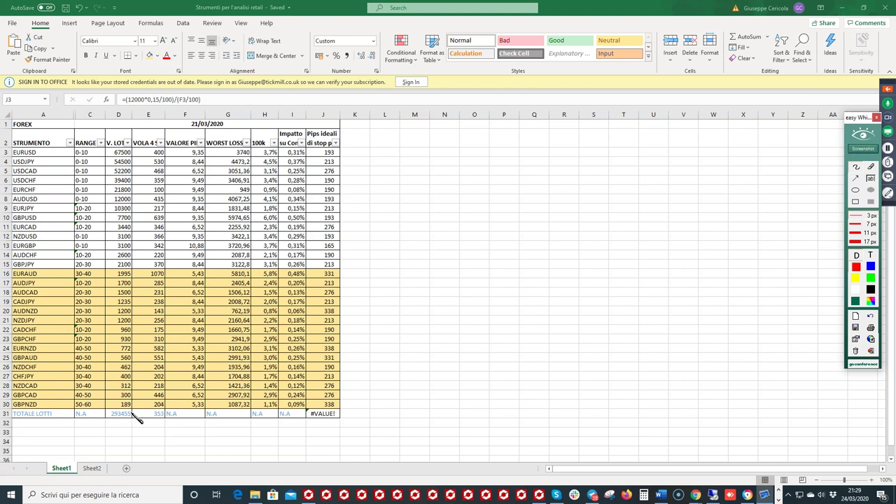
mouse_move(130, 413)
mouse_down()
mouse_move(112, 412)
mouse_move(109, 422)
mouse_move(136, 423)
mouse_move(131, 411)
mouse_up()
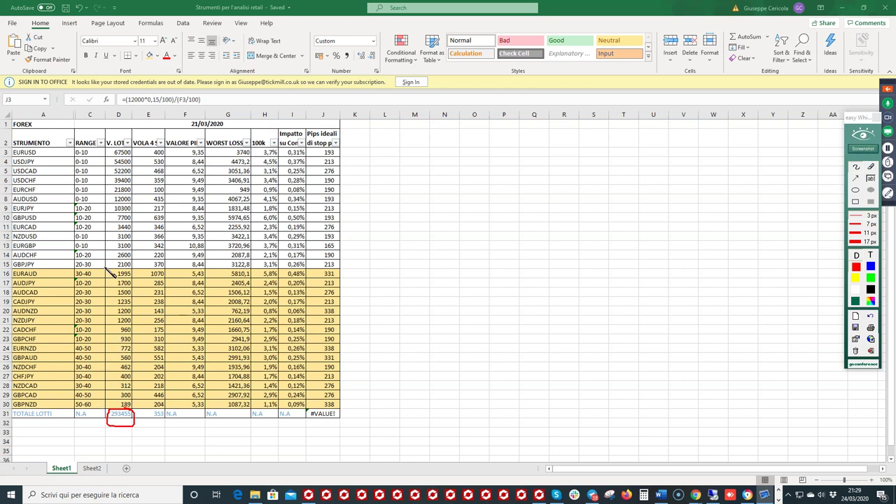
mouse_move(103, 271)
mouse_down()
mouse_move(61, 285)
mouse_move(62, 321)
mouse_move(83, 369)
mouse_move(74, 399)
mouse_move(102, 411)
mouse_move(110, 339)
mouse_move(87, 266)
mouse_up()
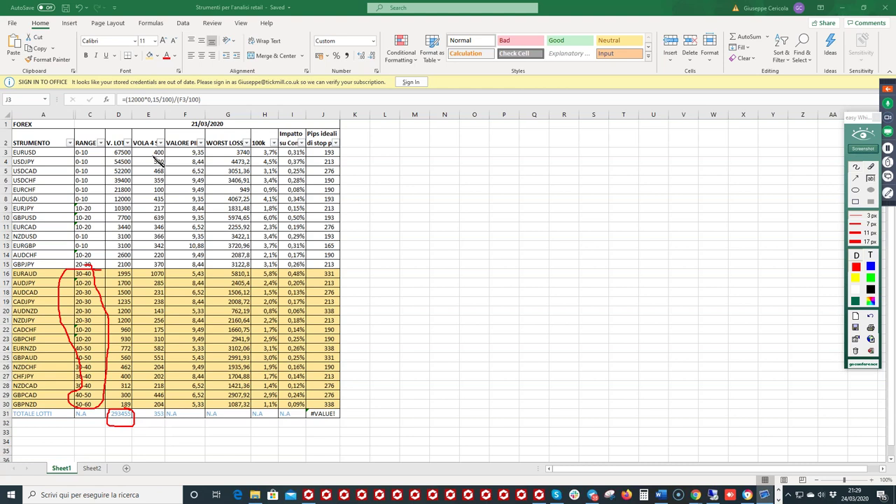
Circle the volatility and 100k percentage of EURUSD and GBPUSD plus EURCHF's 100k percentage, and end the annotation
mouse_move(161, 159)
mouse_down()
mouse_move(170, 150)
mouse_move(151, 146)
mouse_move(150, 158)
mouse_up()
mouse_move(258, 134)
mouse_down()
mouse_move(249, 155)
mouse_move(256, 160)
mouse_move(269, 145)
mouse_move(256, 131)
mouse_move(268, 176)
mouse_move(279, 145)
mouse_up()
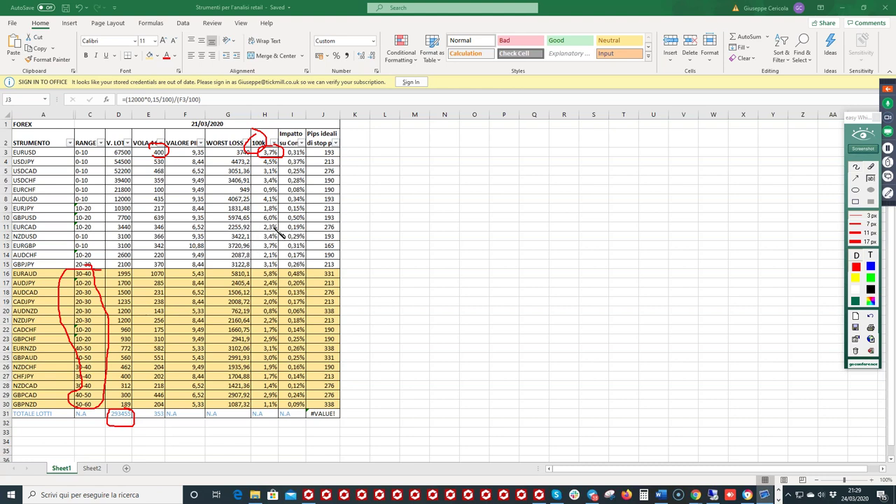
mouse_move(270, 214)
mouse_down()
mouse_move(255, 221)
mouse_move(270, 230)
mouse_move(285, 223)
mouse_move(279, 220)
mouse_up()
mouse_move(165, 220)
mouse_down()
mouse_move(148, 223)
mouse_move(168, 218)
mouse_up()
mouse_move(279, 183)
mouse_down()
mouse_move(262, 198)
mouse_move(279, 203)
mouse_move(277, 181)
mouse_up()
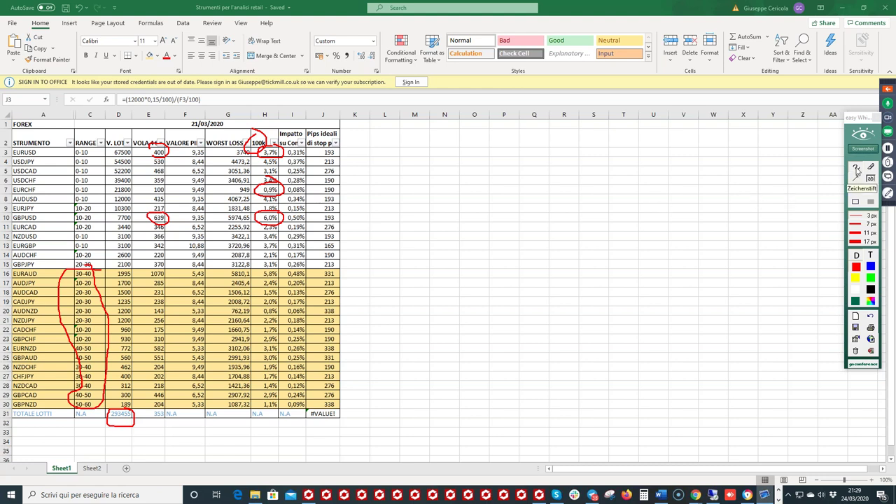
click(857, 170)
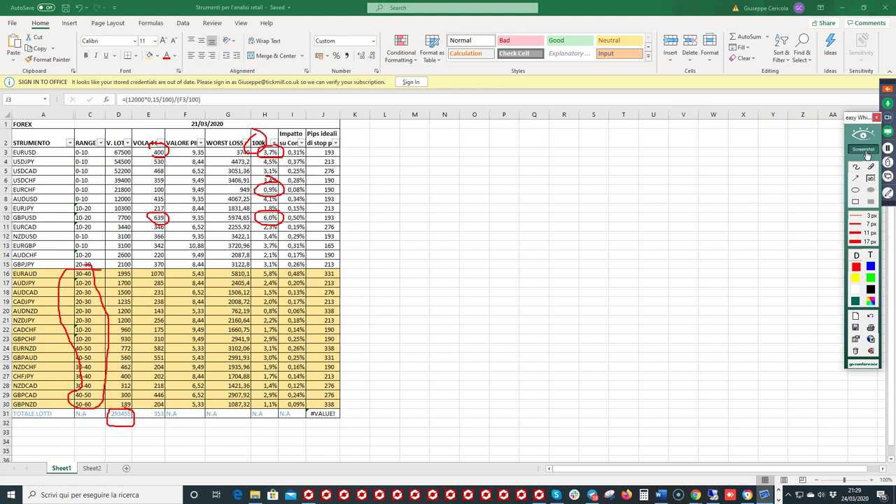
click(866, 151)
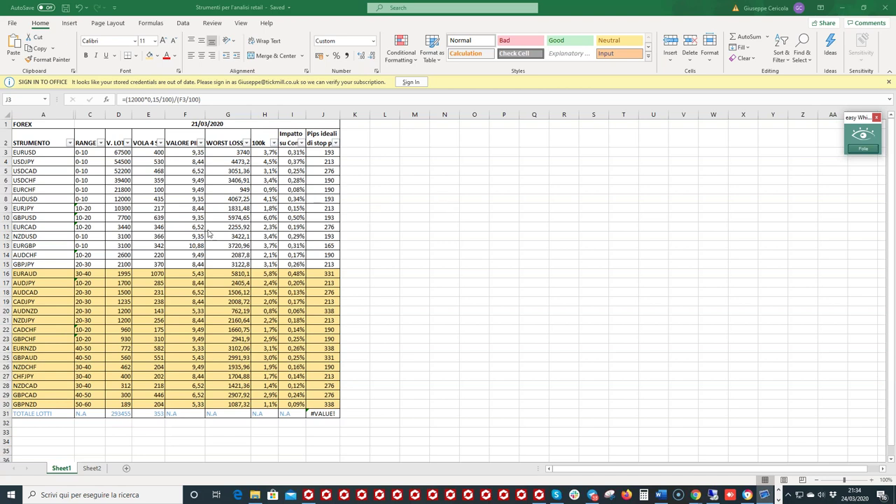
Annotate GBPUSD's account impact and ideal stop pips, circle the 0,15 factor in the formula, and end the annotation
click(863, 150)
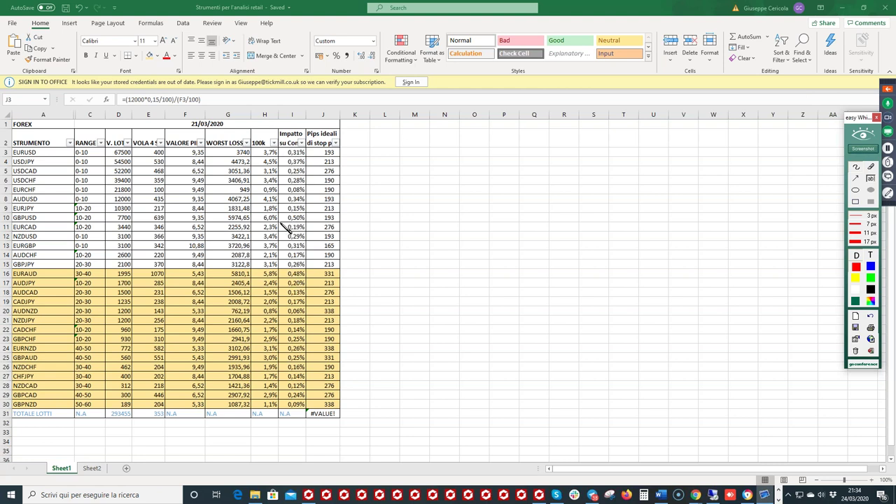
drag(286, 224, 308, 224)
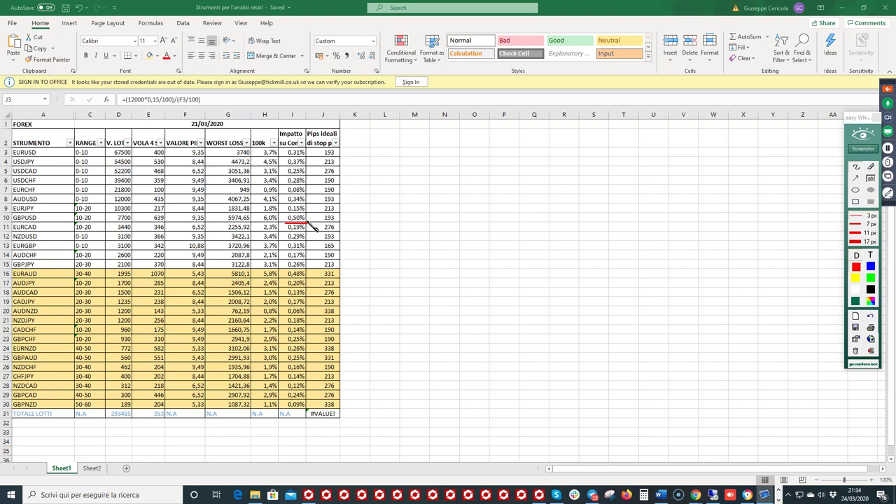
drag(315, 223, 341, 224)
mouse_move(154, 93)
mouse_down()
mouse_move(154, 109)
mouse_move(163, 103)
mouse_move(156, 92)
mouse_up()
mouse_move(342, 226)
mouse_down()
mouse_move(320, 229)
mouse_move(341, 212)
mouse_move(345, 221)
mouse_up()
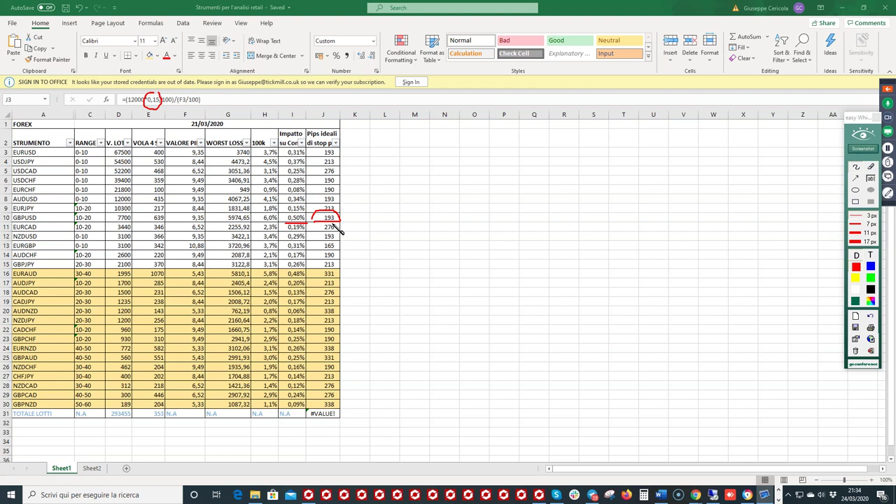
click(864, 150)
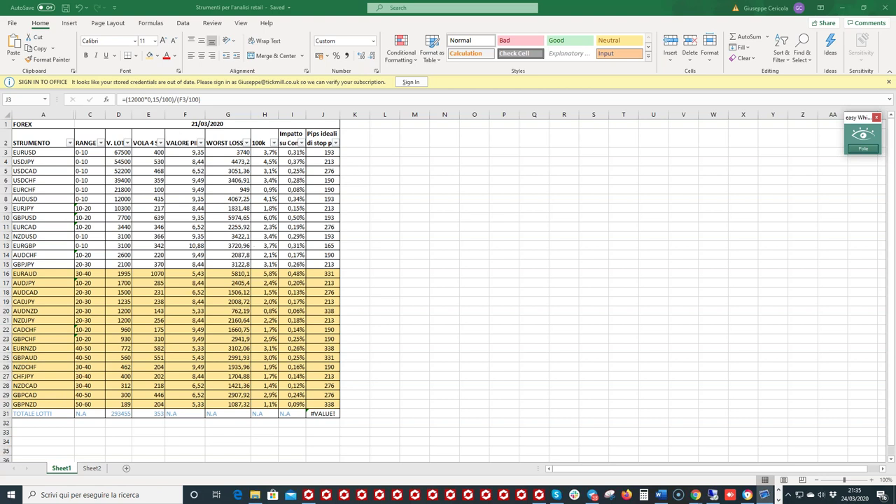
Switch to MetaTrader, open the EURUSD,Daily chart and move the orange horizontal line to 1.09511
click(309, 497)
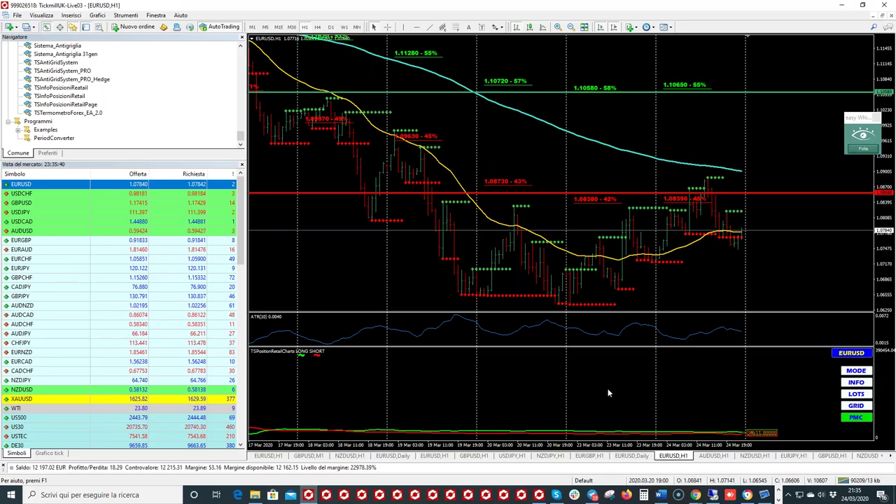
click(632, 457)
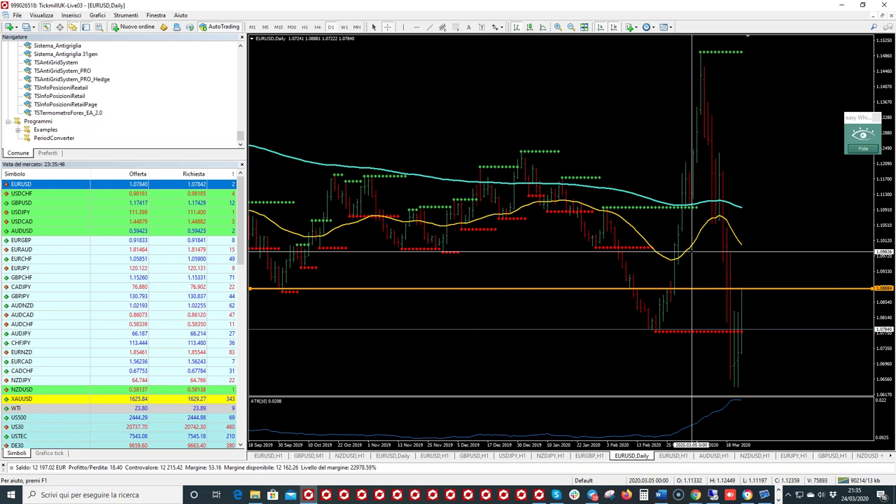
drag(709, 293, 713, 265)
Circle in red the late-February rising bars just below the orange line on the daily chart, and end the annotation
click(863, 148)
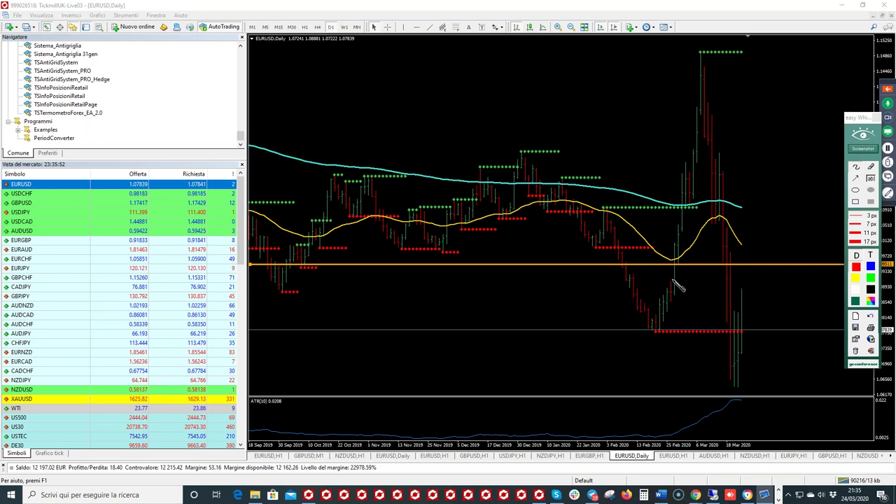
mouse_move(673, 288)
mouse_down()
mouse_move(669, 282)
mouse_move(664, 301)
mouse_move(679, 313)
mouse_move(682, 284)
mouse_move(673, 281)
mouse_up()
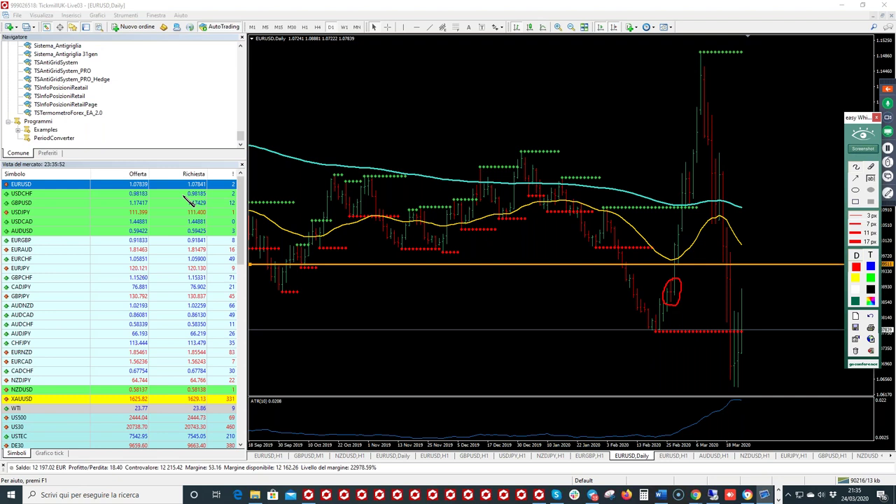
click(885, 192)
click(863, 134)
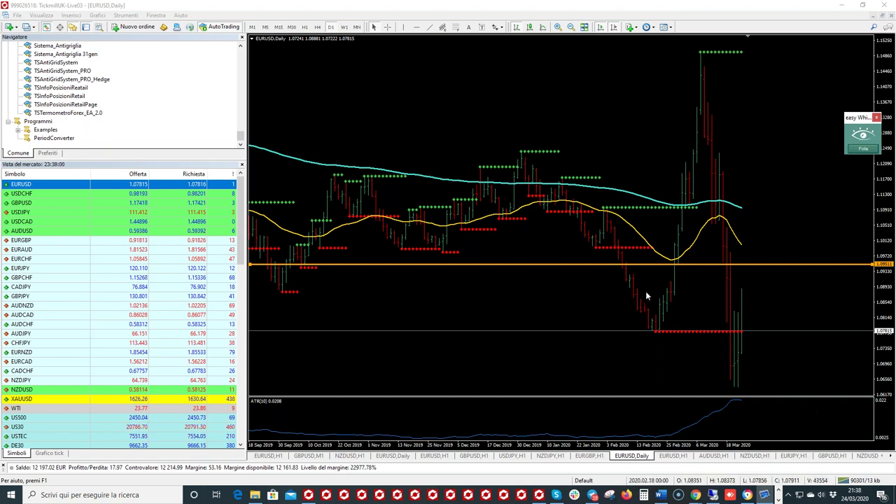
Return to the EURUSD,H1 chart to examine its retail long and short levels
scroll(613, 308, up, 2)
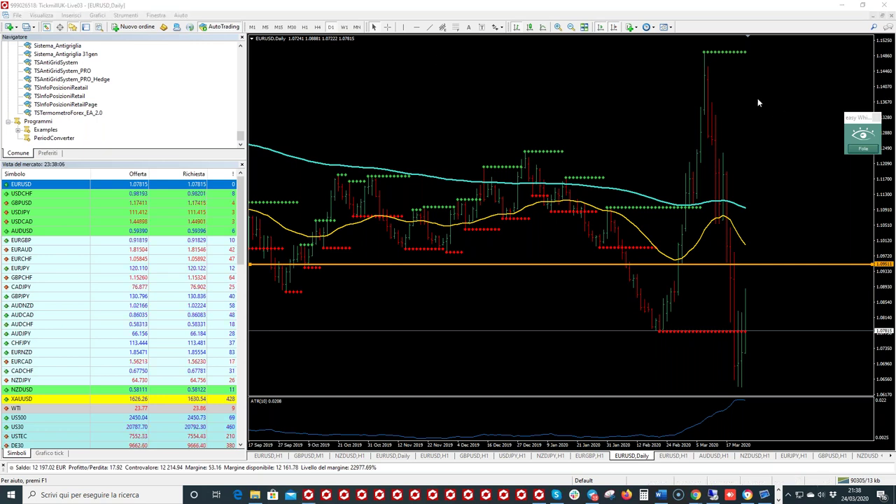
scroll(752, 90, down, 1)
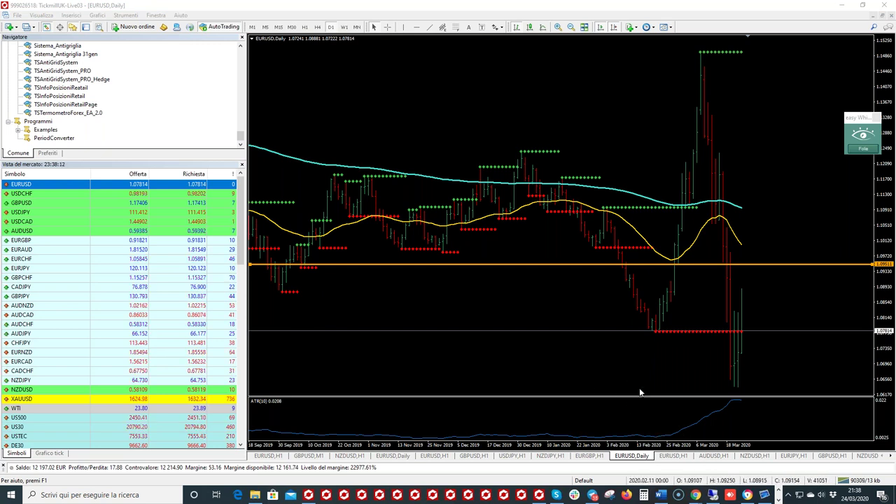
click(675, 456)
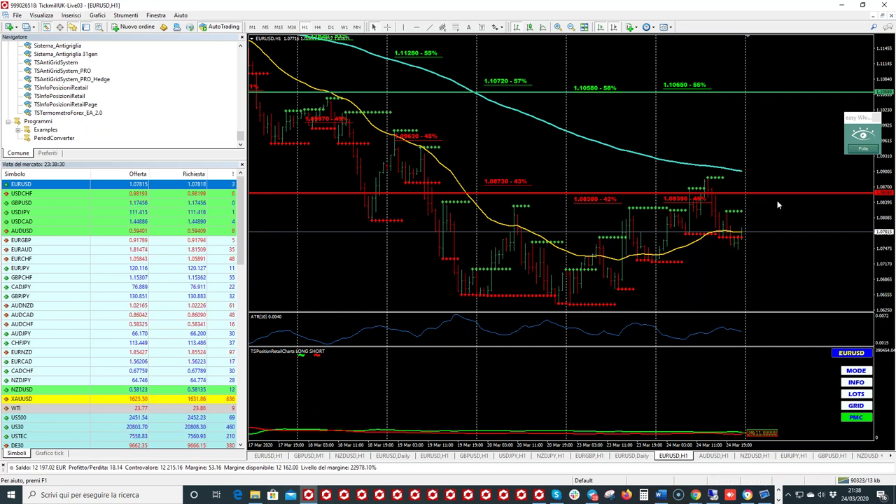
click(863, 148)
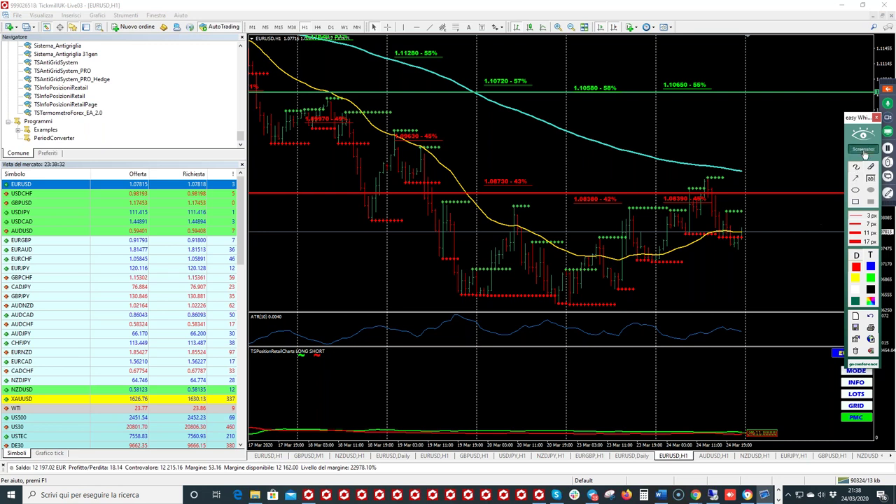
Open the NZDJPY,H1 chart and delete its two moving averages and the green and red dotted levels indicator
click(581, 457)
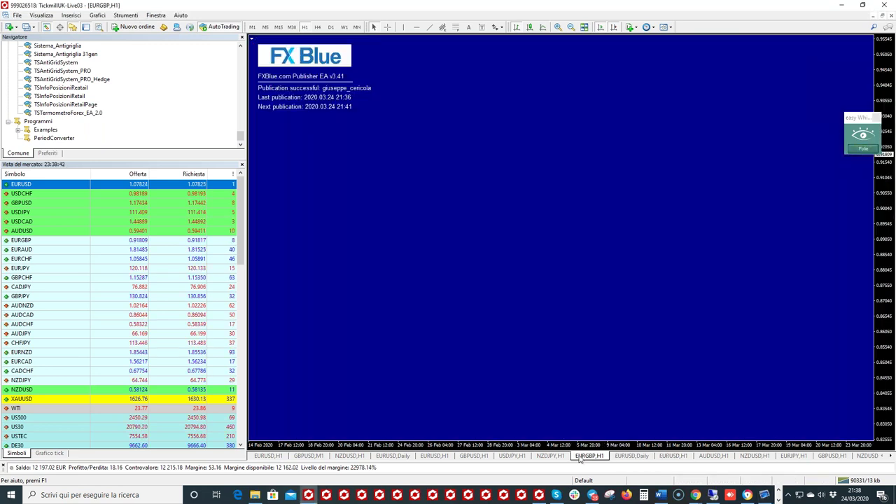
click(551, 456)
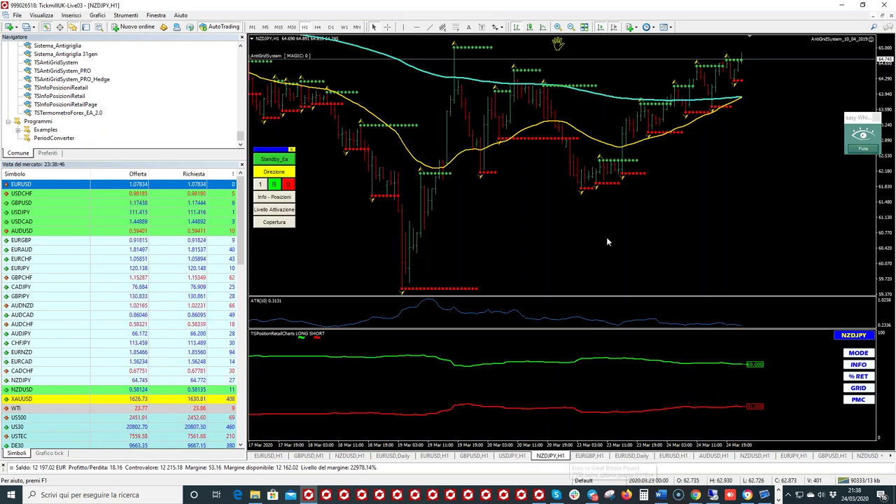
click(571, 27)
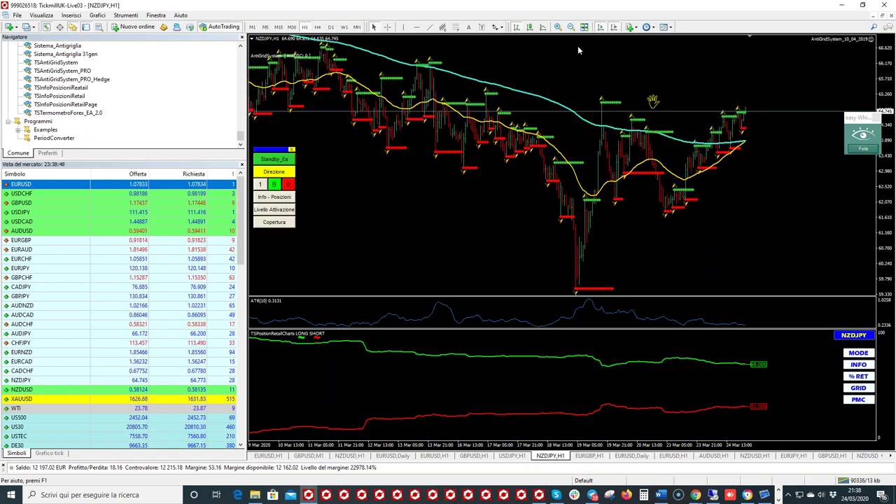
right_click(675, 139)
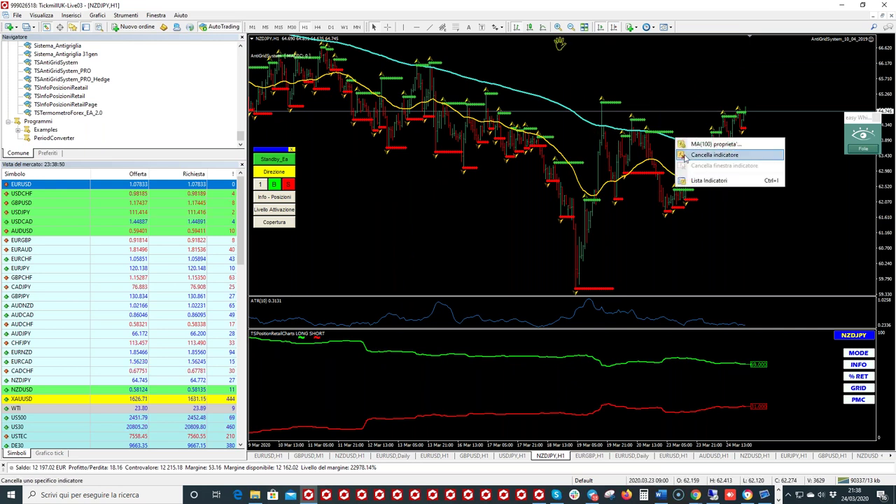
click(714, 155)
right_click(667, 166)
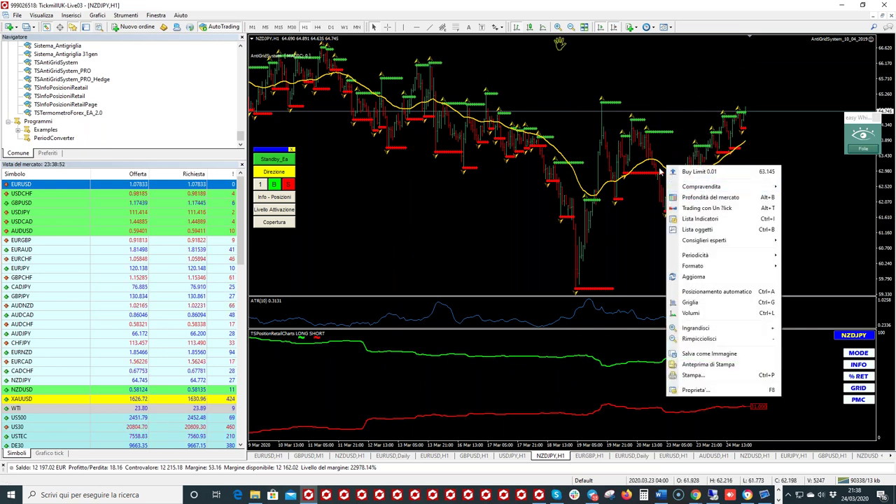
right_click(660, 172)
click(701, 185)
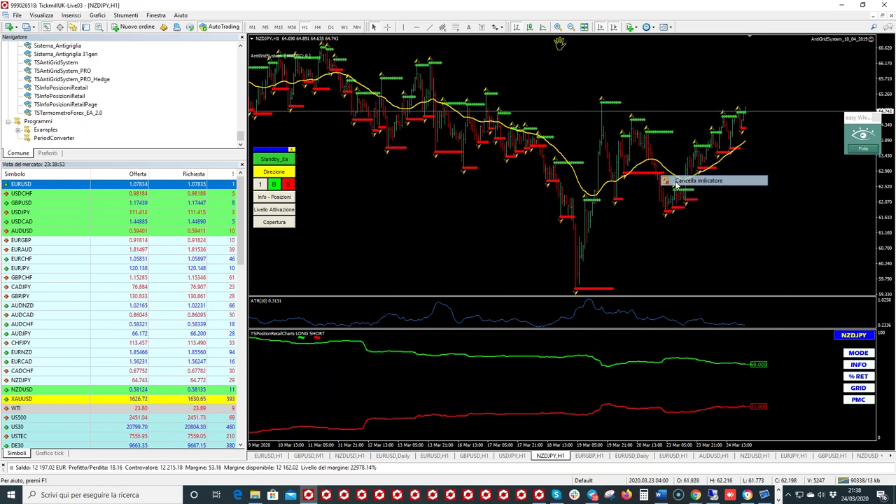
right_click(667, 134)
click(682, 146)
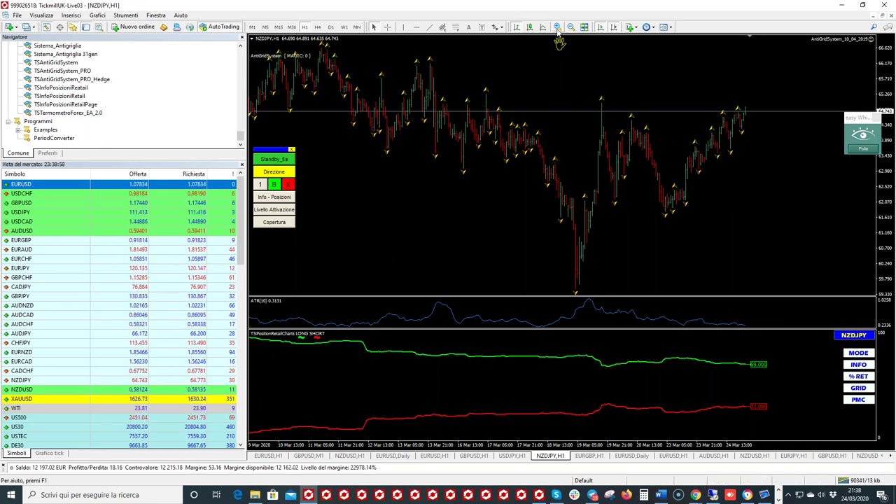
Enlarge the ATR(10) pane of the NZDJPY,H1 chart by raising its upper border
click(558, 26)
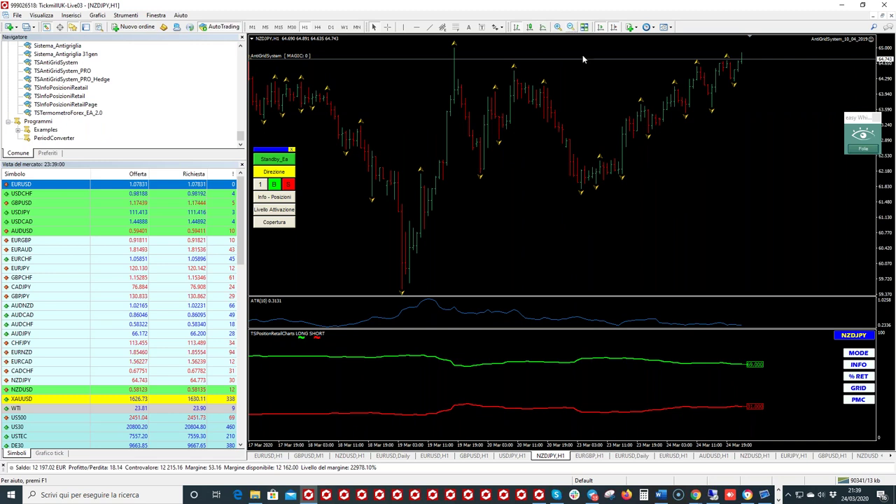
click(571, 27)
click(571, 27)
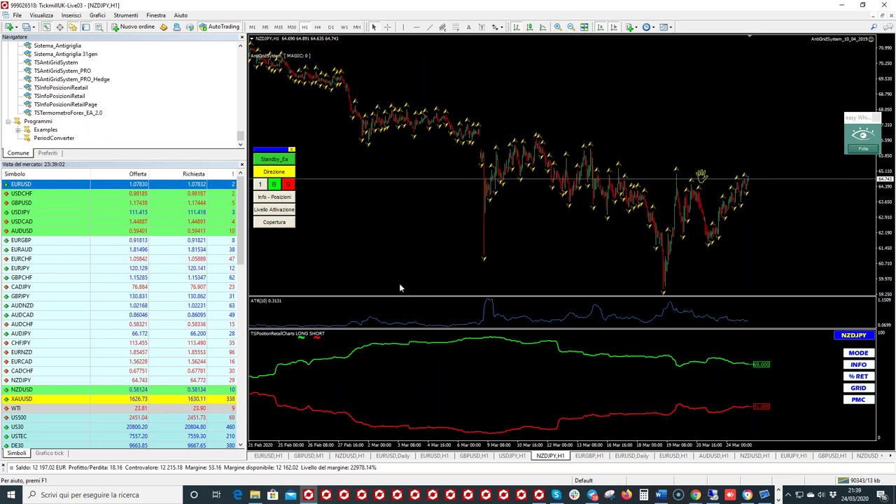
drag(665, 297, 664, 267)
click(558, 26)
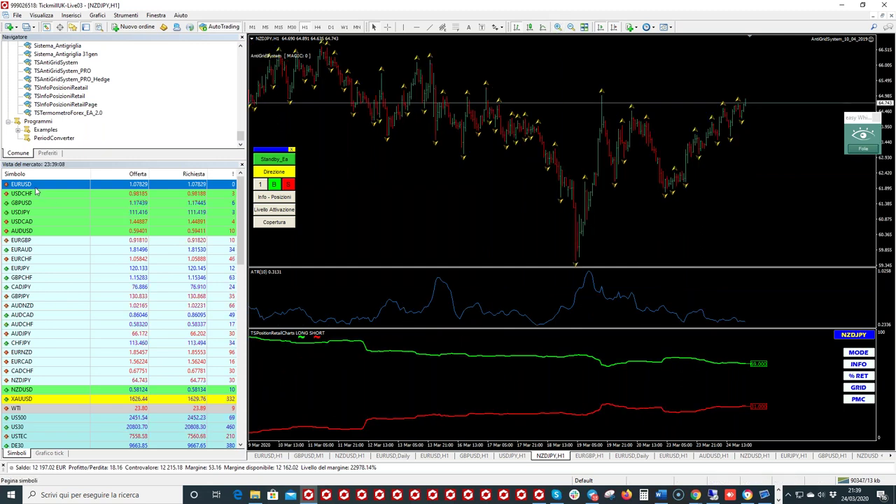
Load EURUSD into the NZDJPY chart window without reactivating the AntiGridSystem EA, and turn on the PMC levels
drag(40, 184, 348, 189)
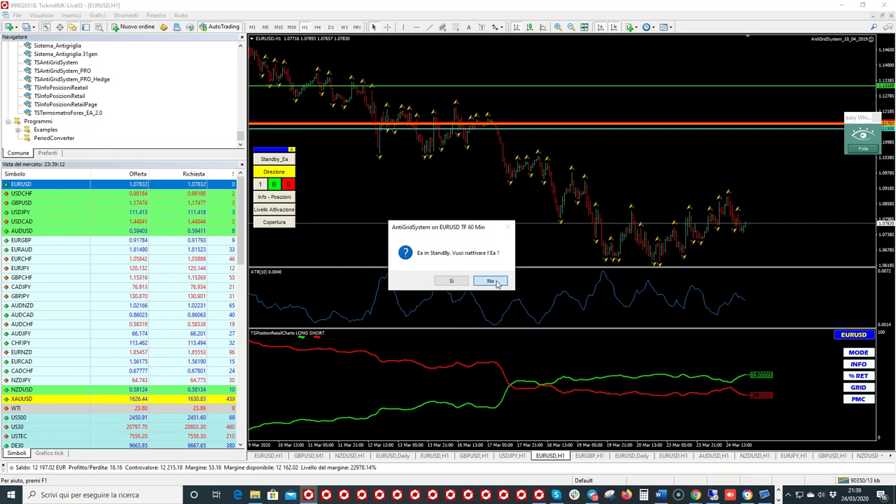
click(490, 281)
click(209, 239)
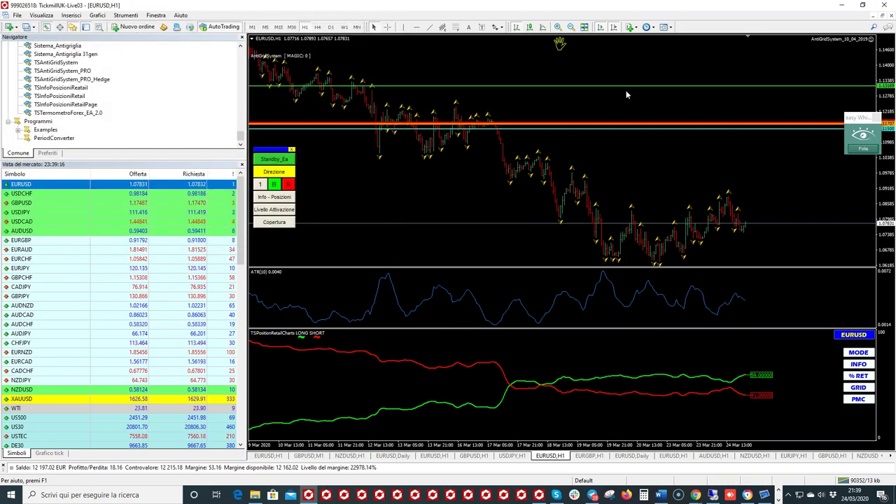
click(557, 28)
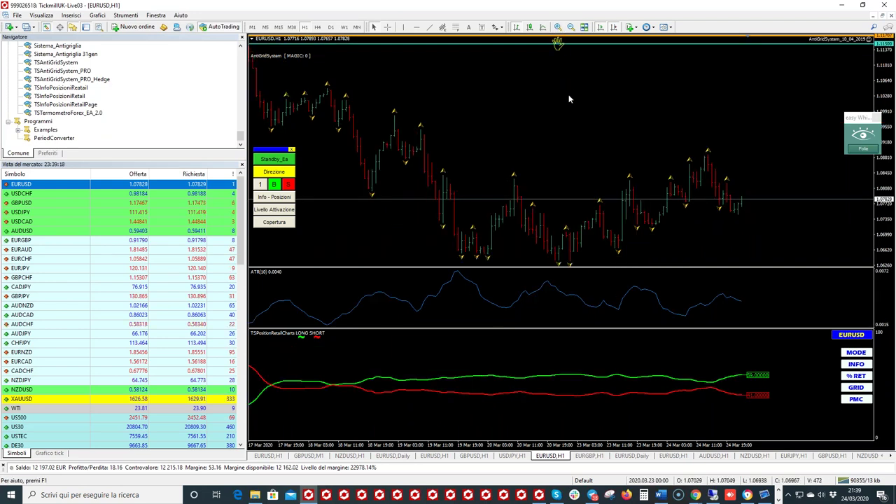
click(854, 399)
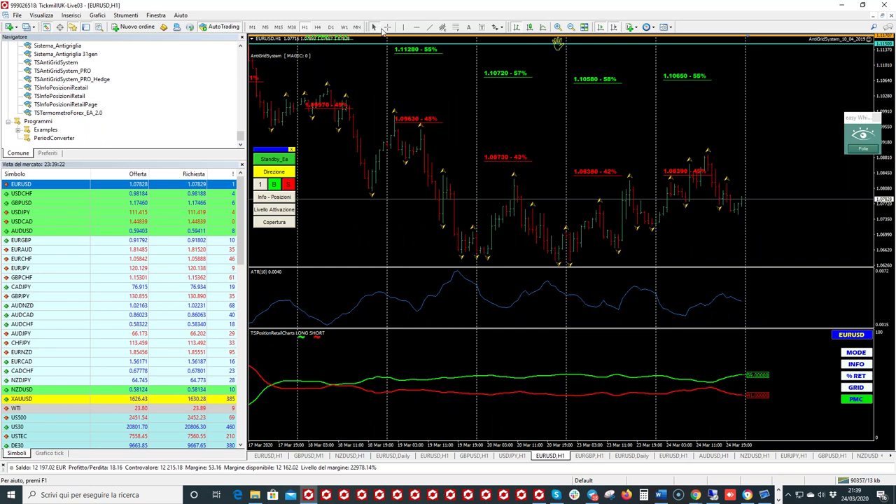
Start annotating the EURUSD,H1 chart and draw a red arrow at the early 24 March dip in the ATR
middle_click(664, 186)
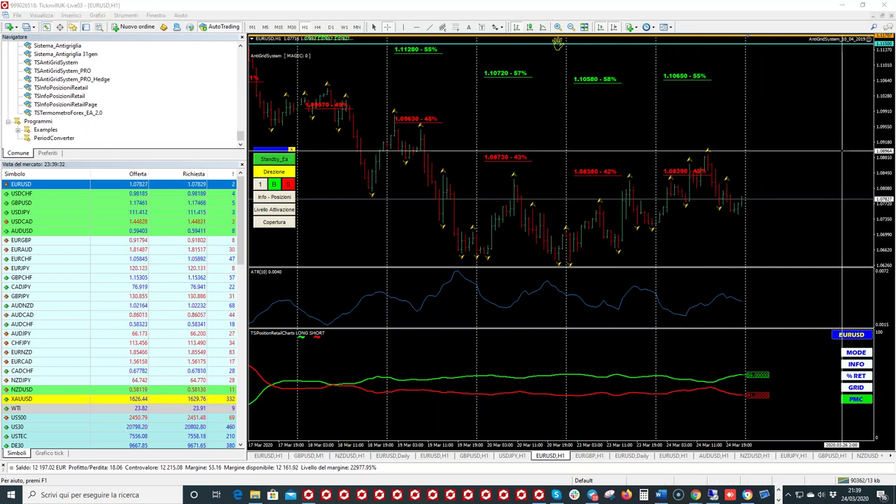
click(864, 148)
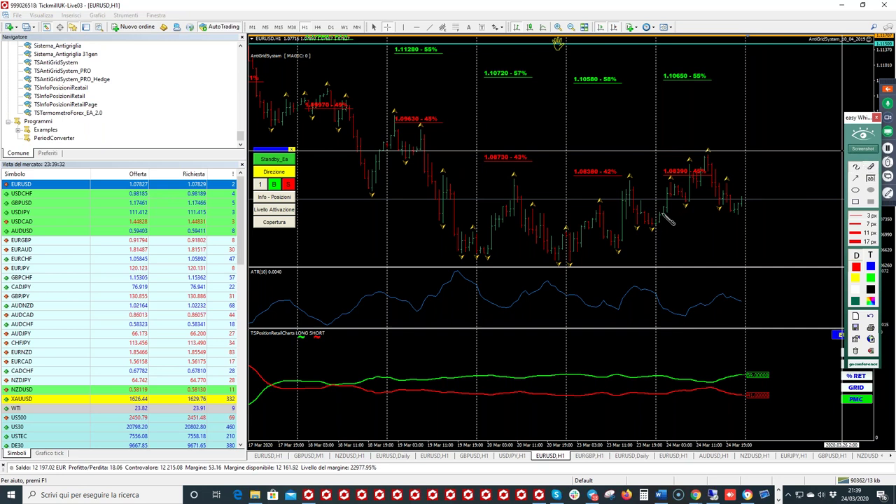
click(664, 301)
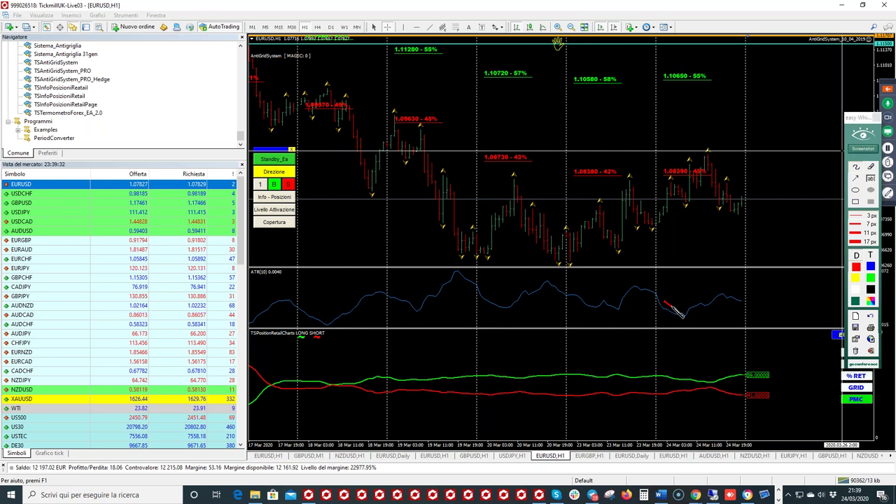
drag(672, 308, 678, 303)
Mark the 23–24 March swing highs and lows in red on the EURUSD price bars, and end the annotation and crosshair
drag(636, 203, 645, 200)
drag(665, 183, 698, 204)
drag(716, 204, 735, 211)
drag(689, 164, 700, 167)
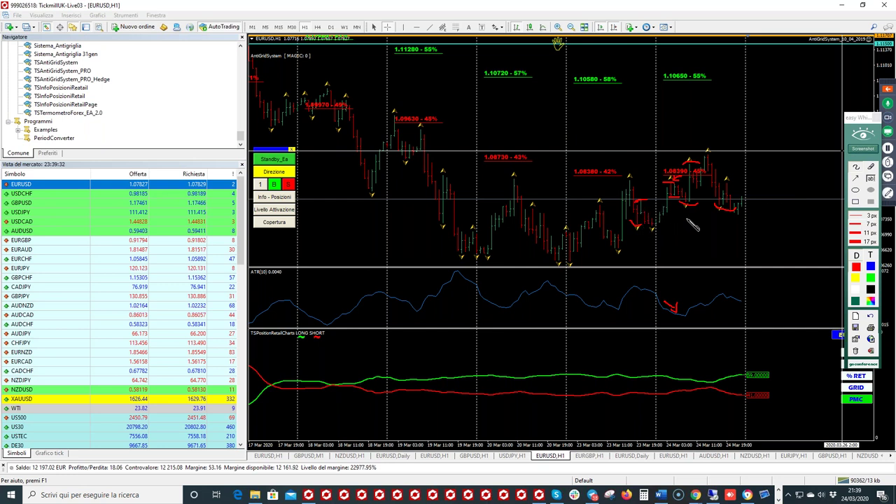
drag(655, 182, 648, 197)
click(862, 149)
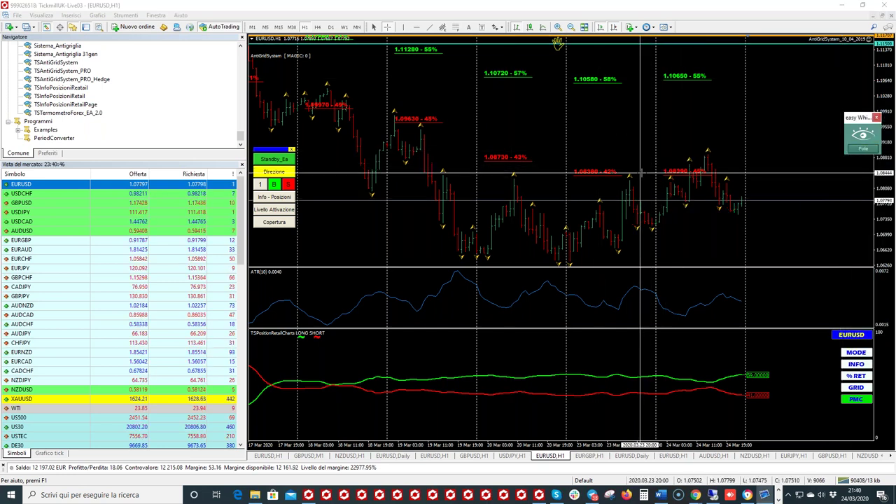
click(663, 205)
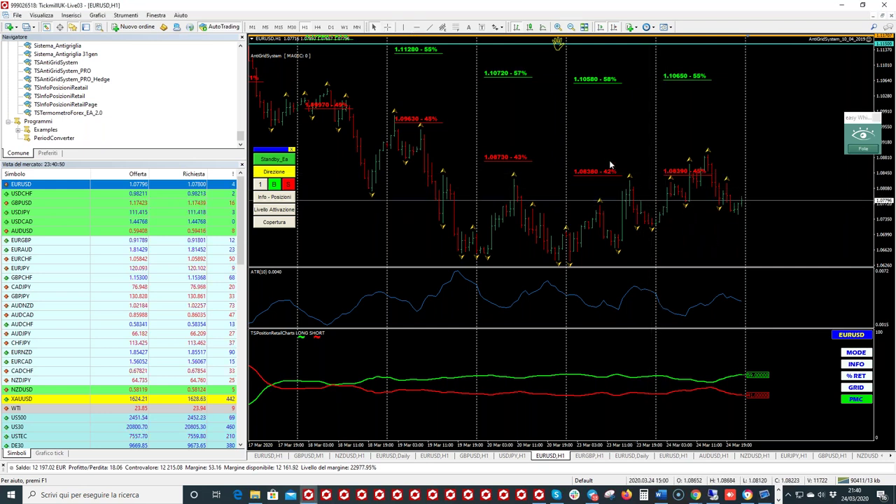
Draw a red down arrow over the early 24 March EURUSD bars, mark the swing low beneath, and end the annotation
click(863, 149)
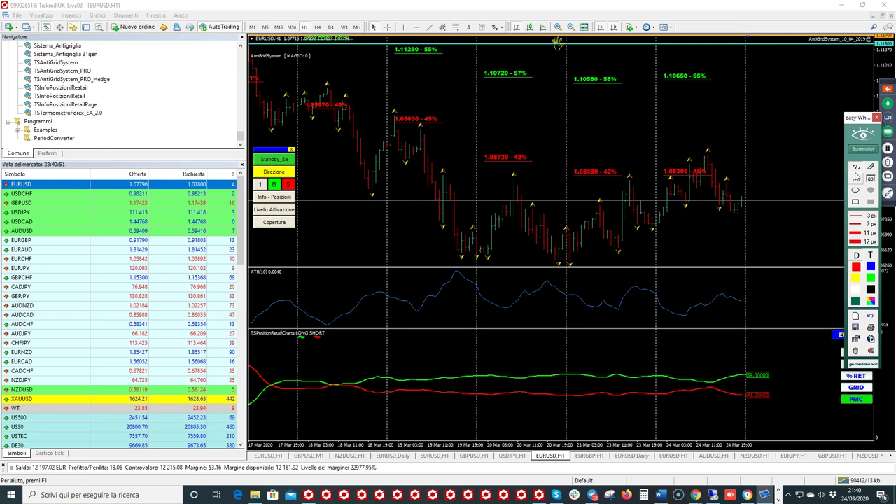
drag(667, 184, 664, 198)
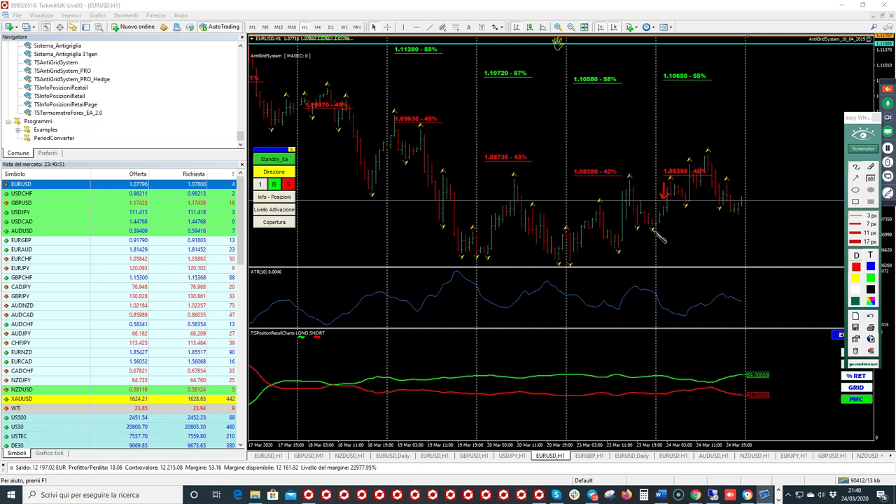
drag(656, 232, 676, 233)
click(856, 168)
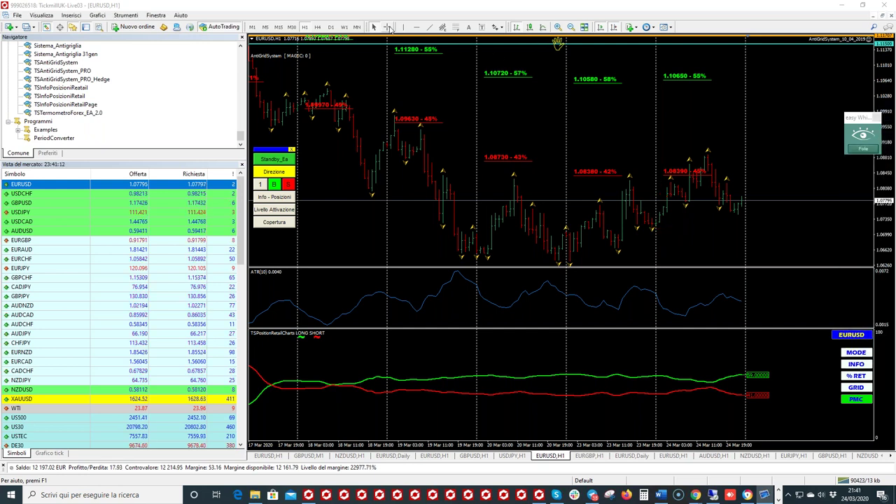
Measure downward from the early 24 March EURUSD bars and place a red horizontal line just above 1.06620
click(390, 27)
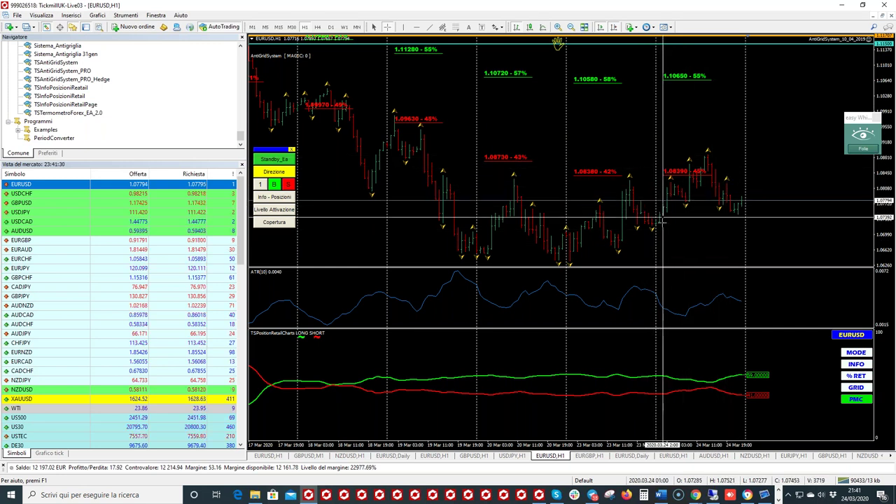
drag(664, 227, 674, 250)
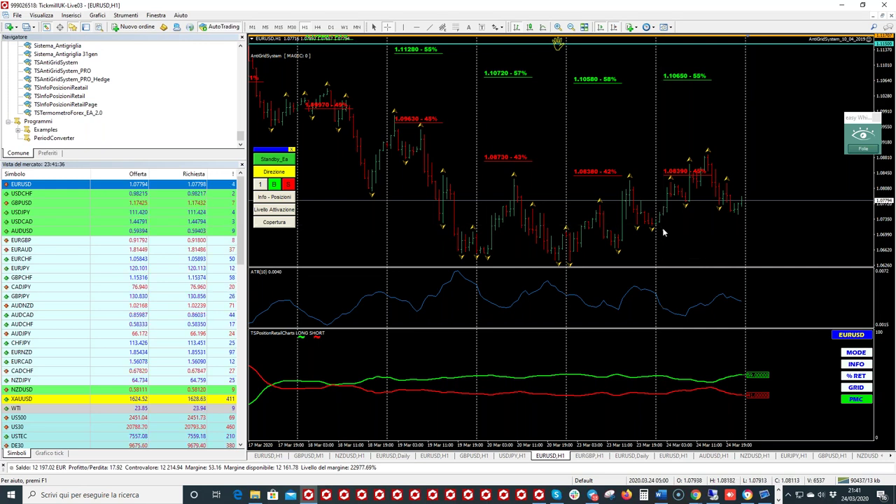
click(416, 28)
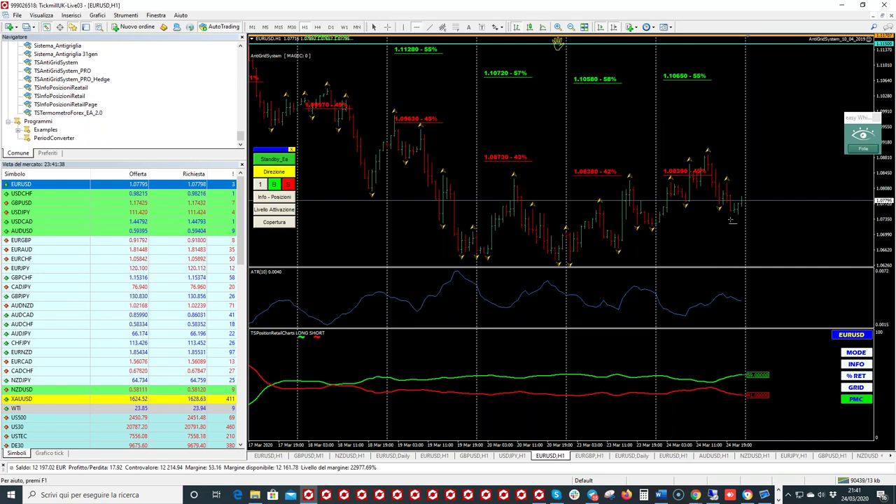
click(673, 248)
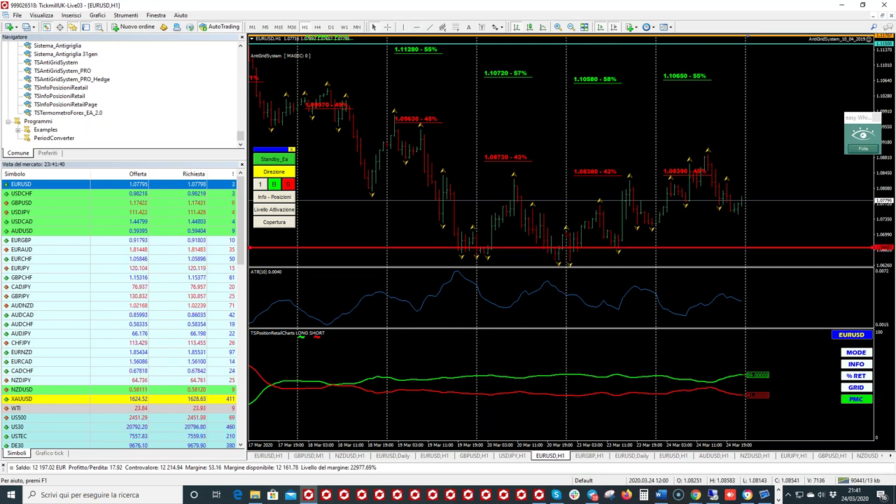
drag(705, 251, 710, 244)
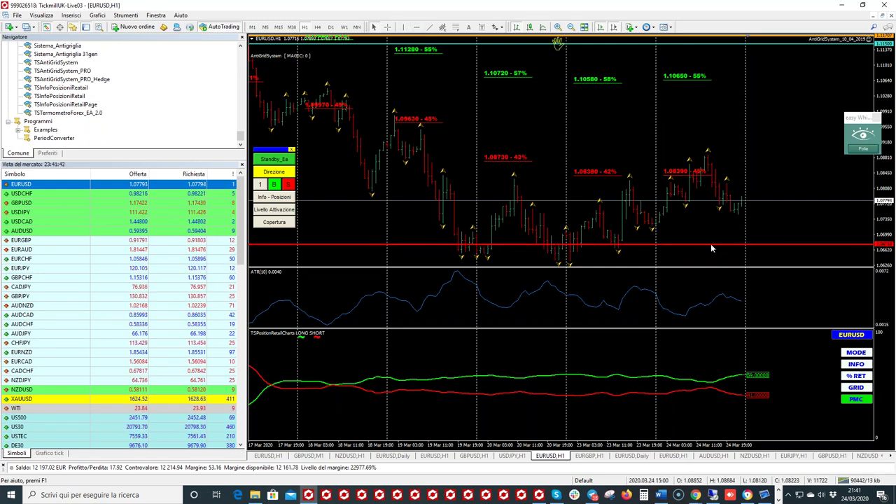
Place a second red horizontal line on the EURUSD chart just below the 1.08380 and 1.08390 short levels
click(388, 27)
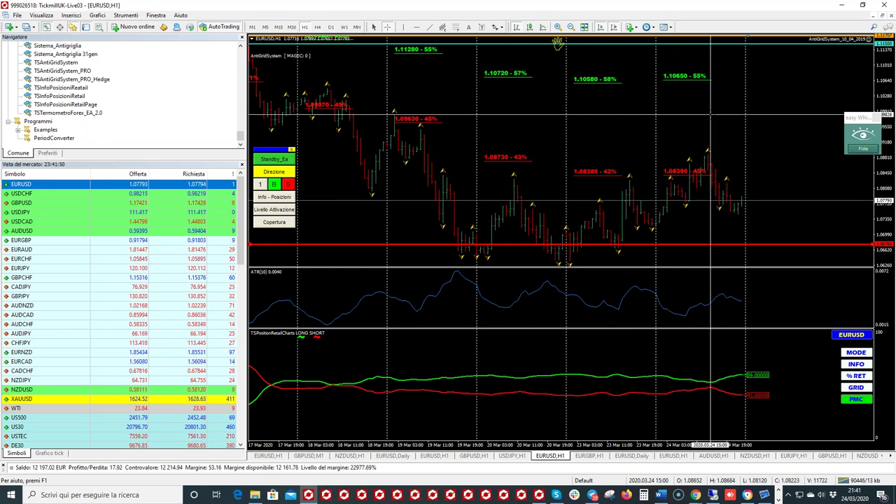
click(374, 26)
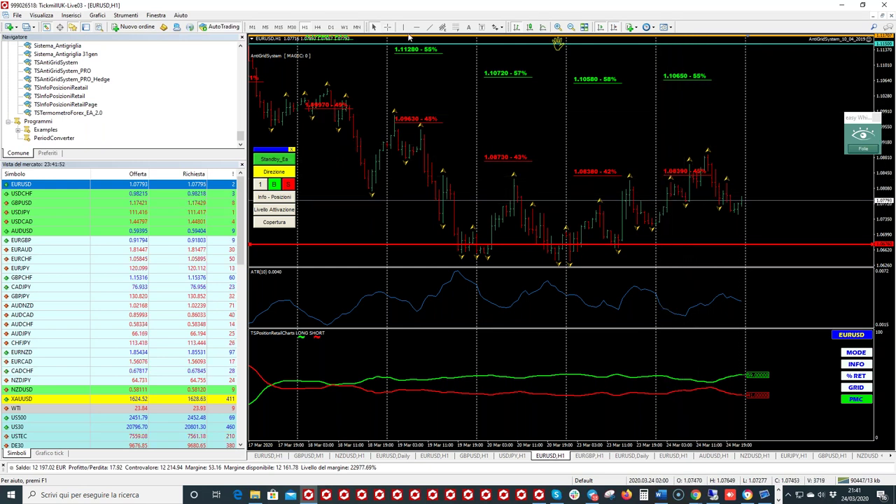
click(516, 178)
click(387, 27)
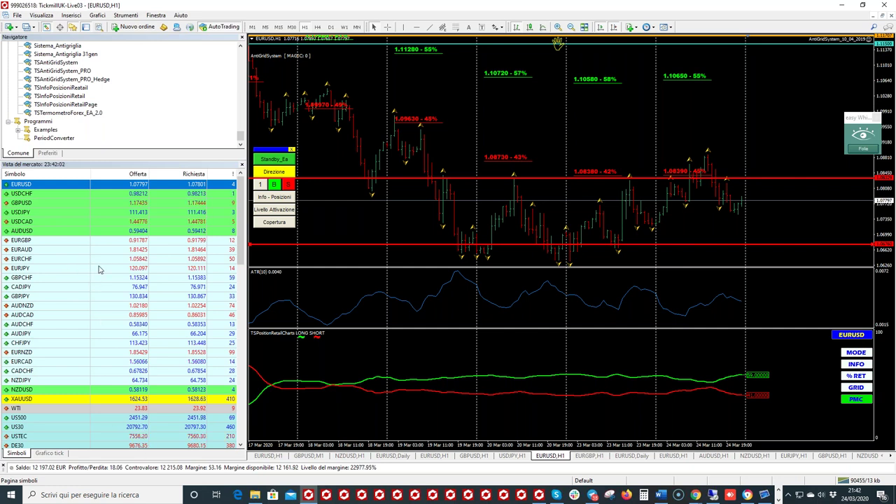
Load NZDUSD into the chart window without reactivating the EA, and turn on the PMC levels for a closer look
scroll(80, 284, down, 3)
drag(60, 312, 569, 183)
click(490, 281)
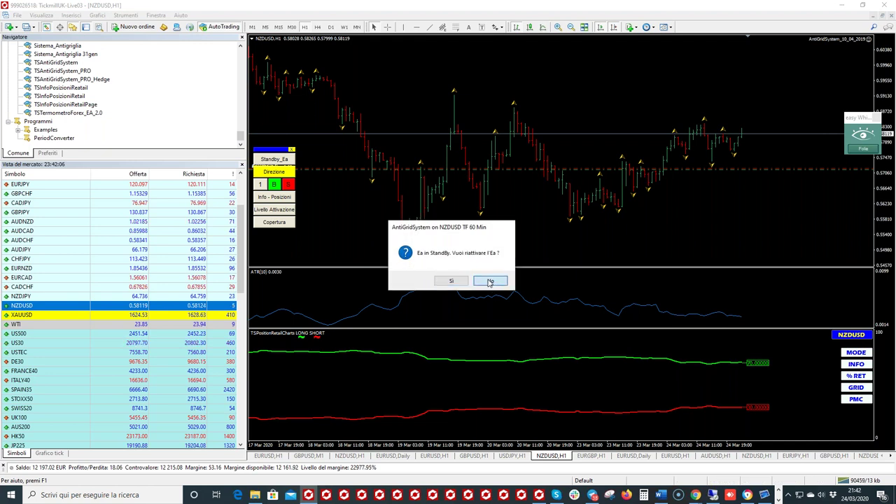
click(206, 240)
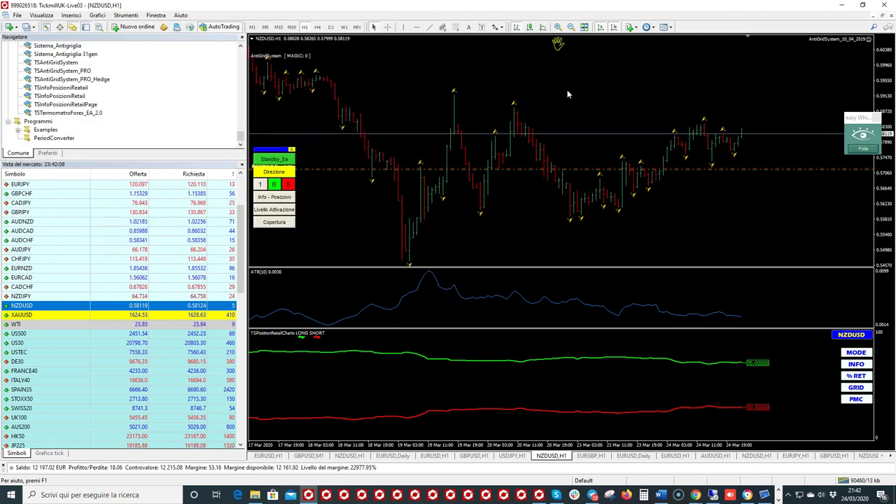
click(856, 399)
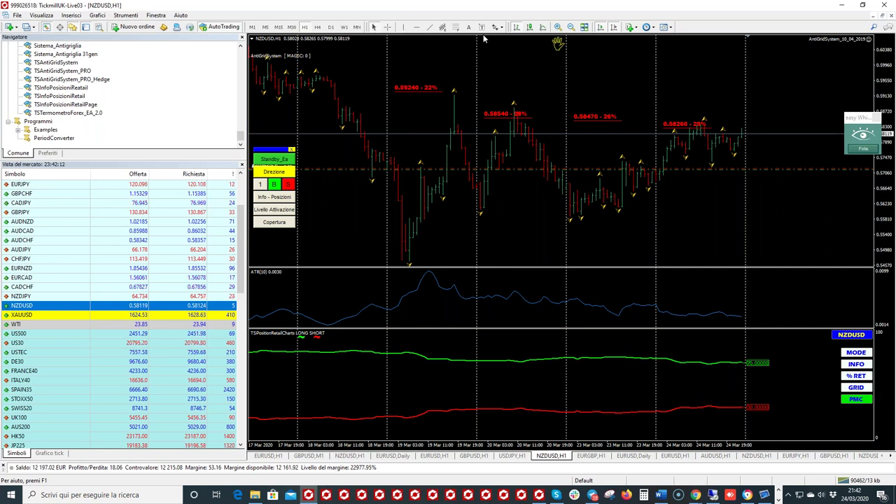
click(558, 27)
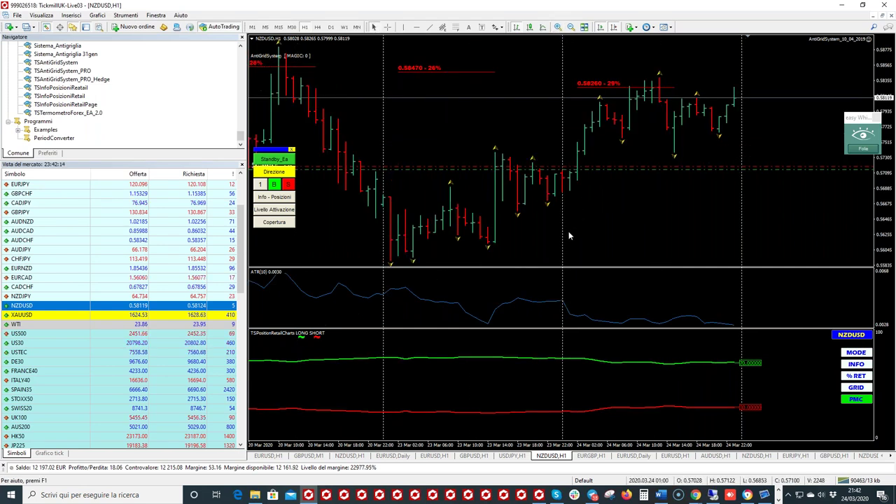
Examine the NZDUSD H1 rise with the crosshair, from the 24 March buy entry up to the swing high near the 0.58260 level
click(388, 27)
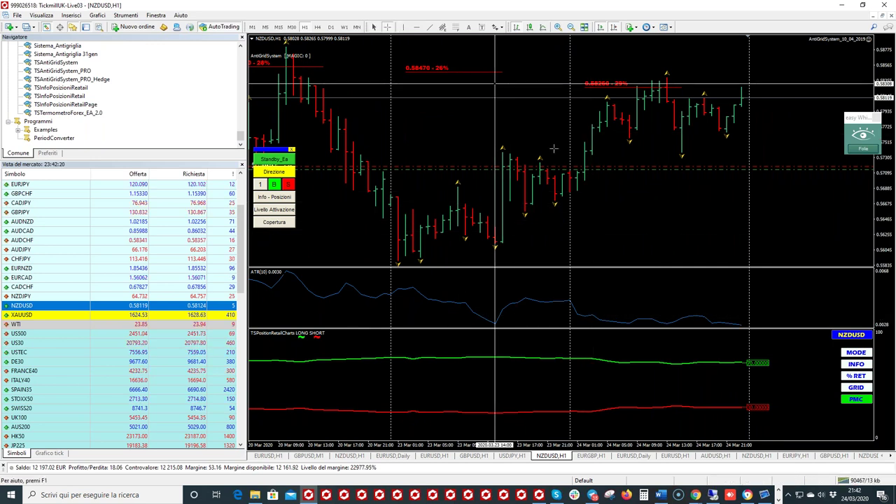
mouse_move(570, 172)
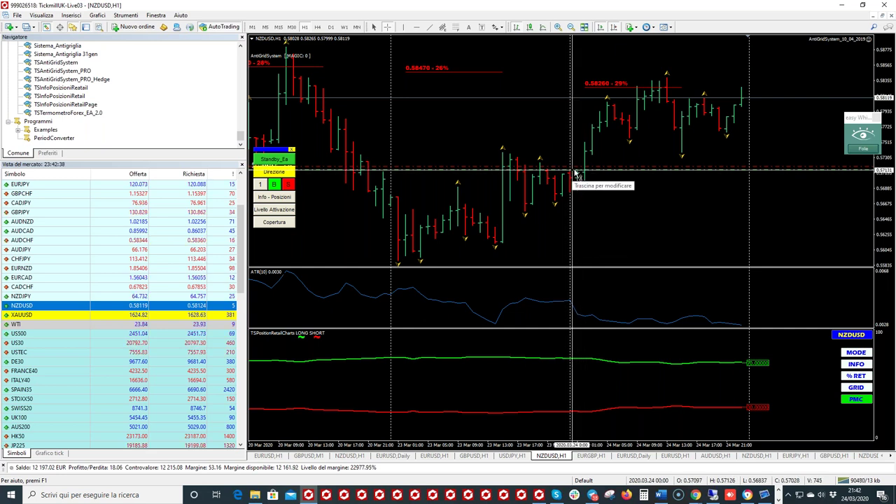
drag(574, 173, 646, 92)
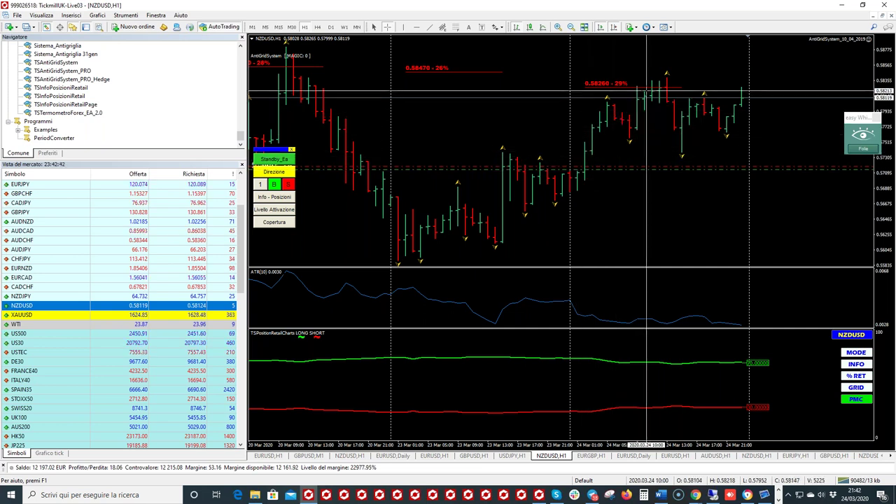
mouse_move(662, 86)
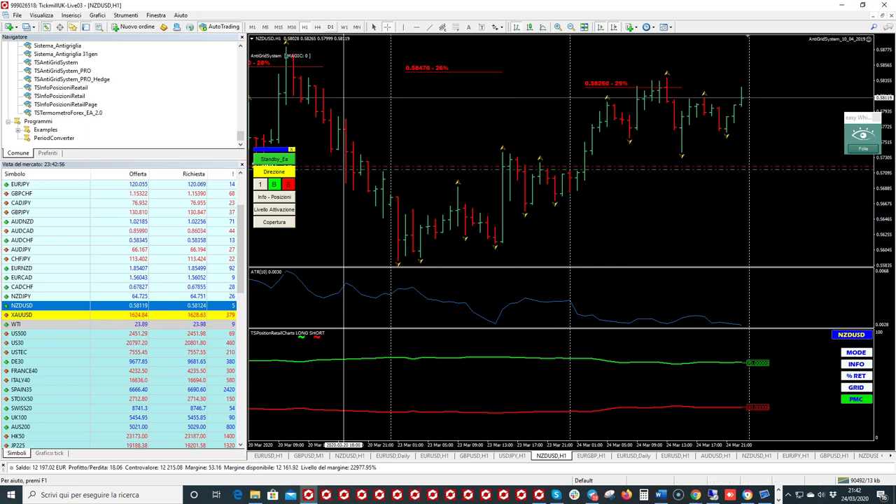
Switch NZDUSD to the daily timeframe without reactivating the EA and place a red horizontal line at the recent daily high, about 0.58825
text(D1)
key(Return)
click(491, 283)
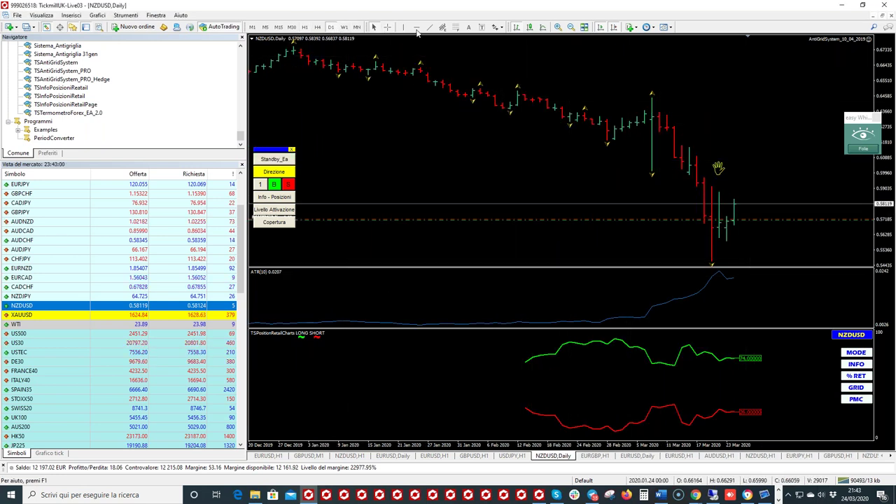
click(196, 239)
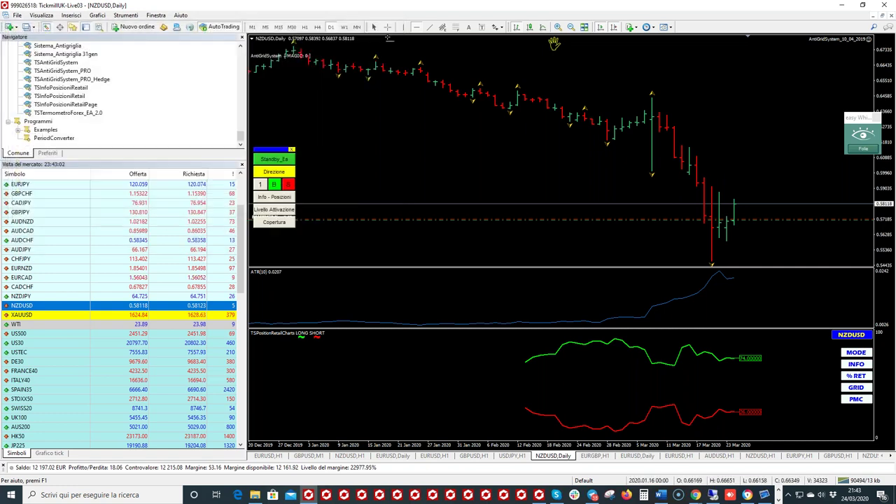
click(731, 191)
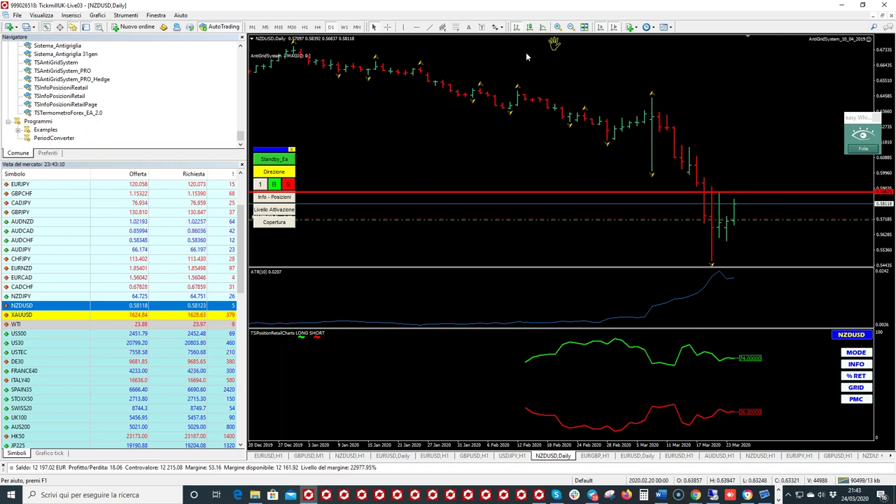
Switch NZDUSD to the weekly timeframe, decline the EA reactivation, dismiss the alert, and remove the expert advisor from the chart
click(346, 26)
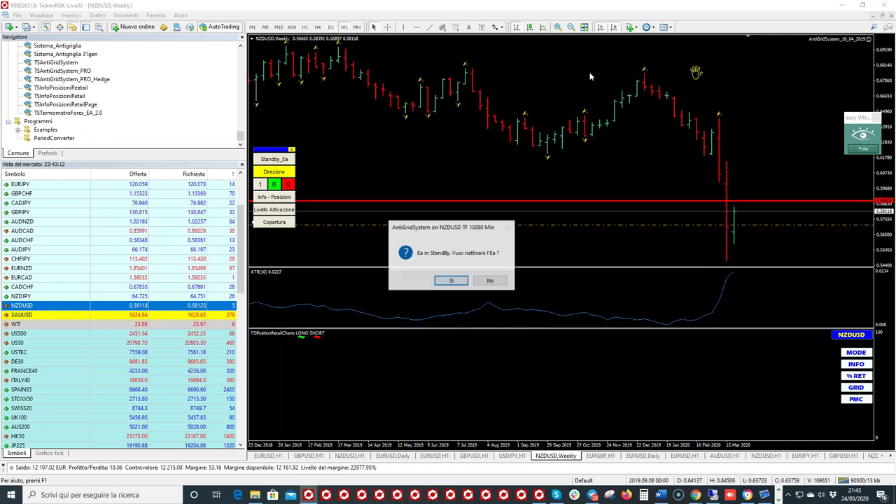
click(491, 280)
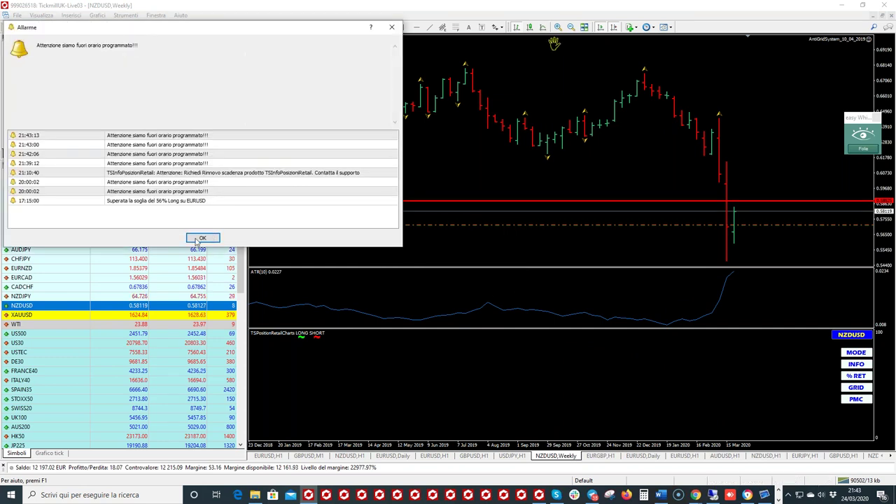
click(203, 240)
right_click(311, 130)
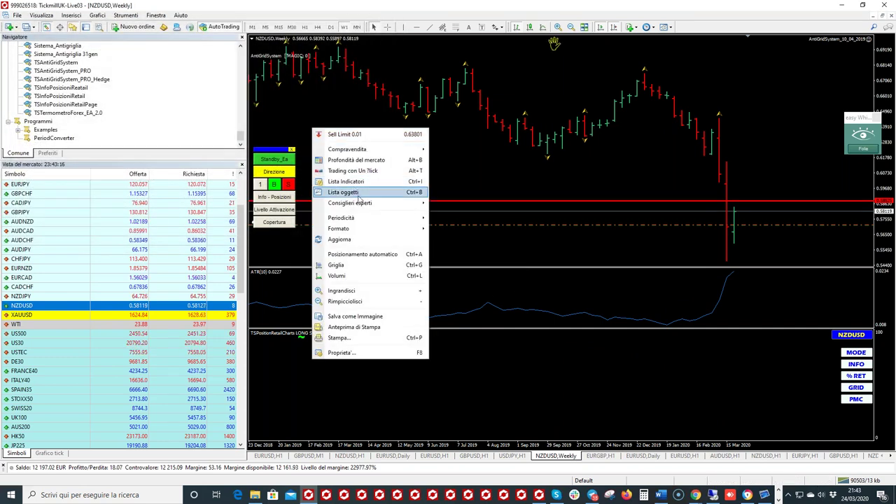
mouse_move(423, 204)
click(453, 213)
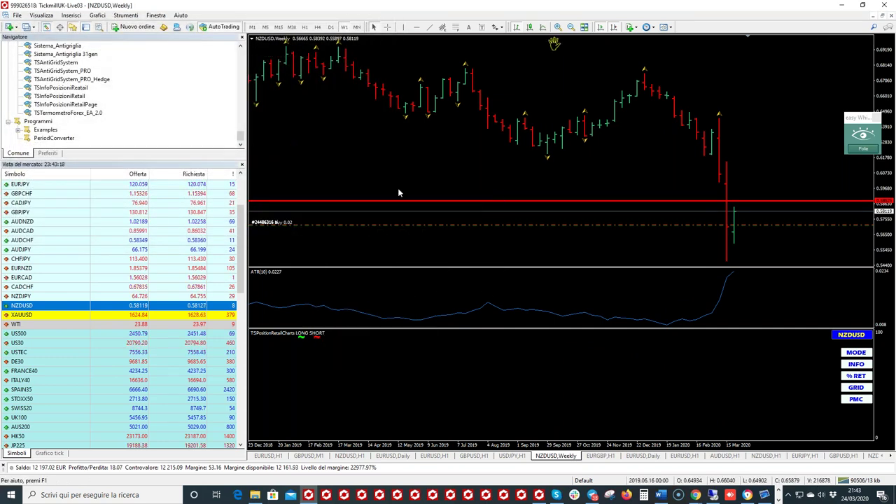
Add a second red horizontal line to the NZDUSD weekly chart and move it to the high of the previous week's long red bar
click(387, 26)
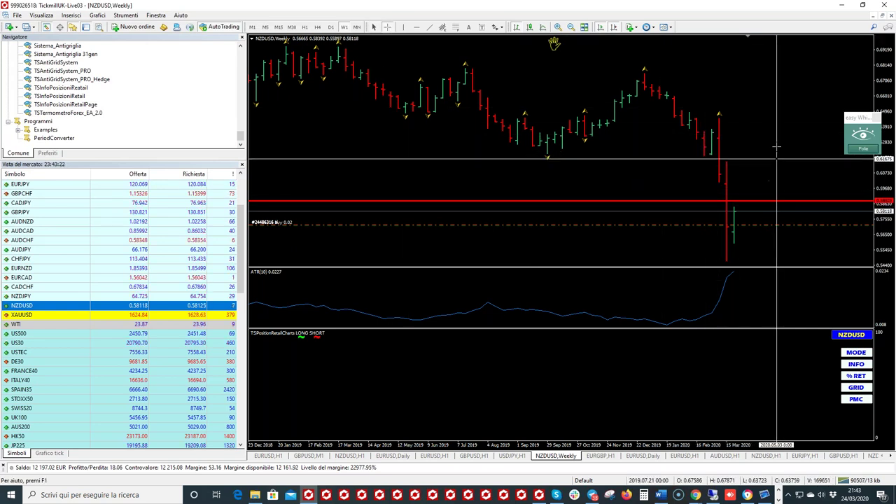
click(770, 115)
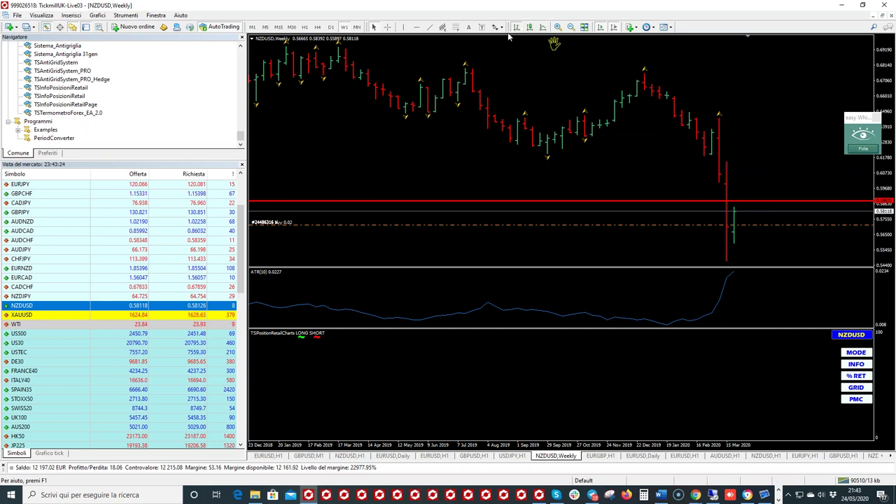
click(732, 119)
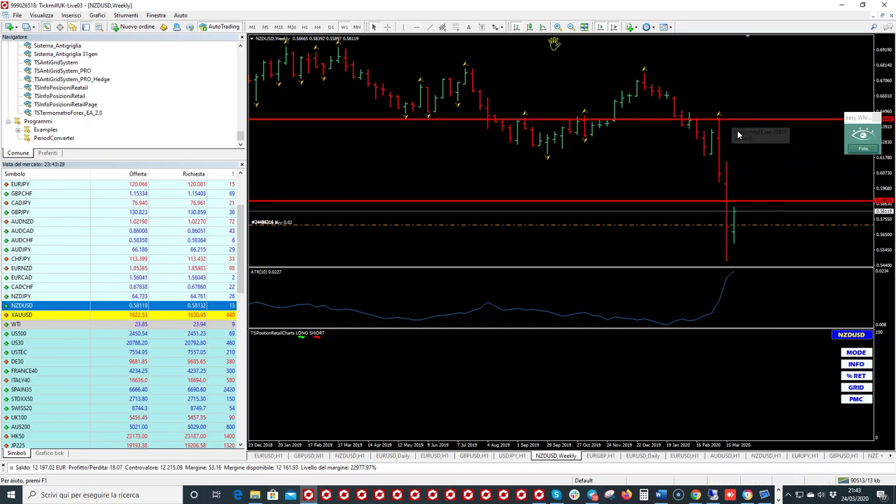
double_click(732, 120)
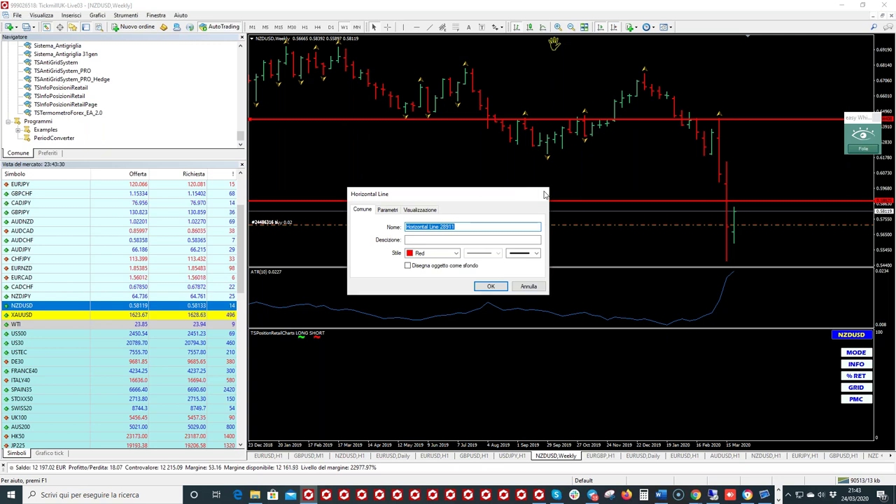
key(Return)
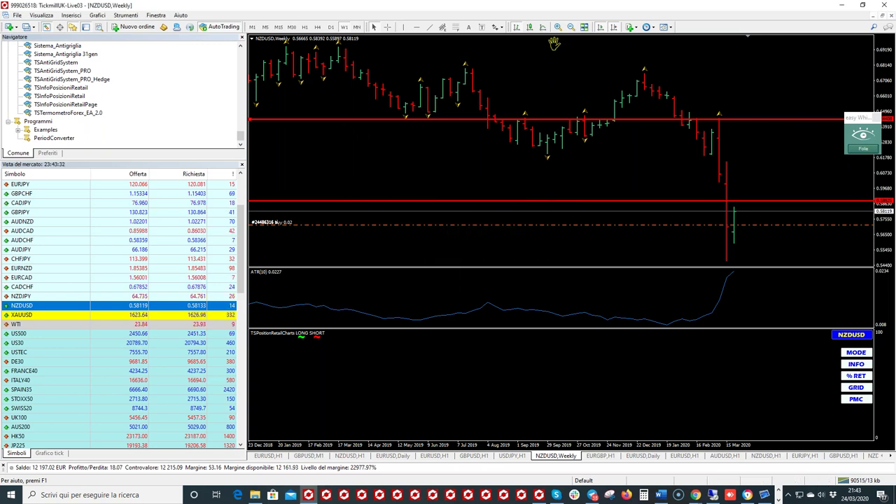
drag(840, 119, 839, 161)
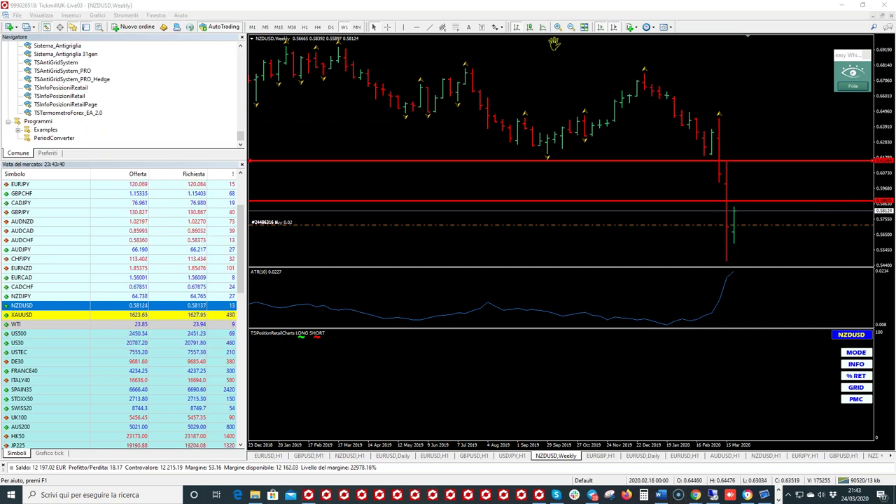
Check the lines on the NZDUSD daily chart, and place a third red horizontal line at the current bar's high on the monthly chart
click(331, 27)
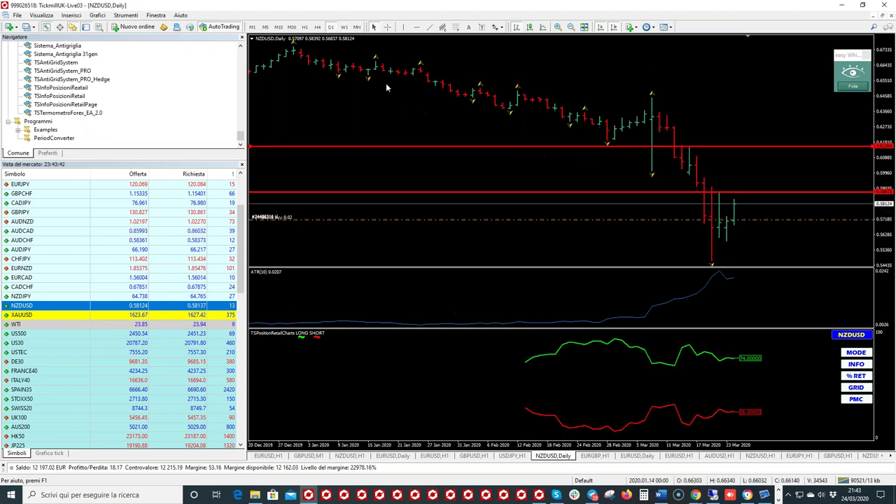
click(387, 27)
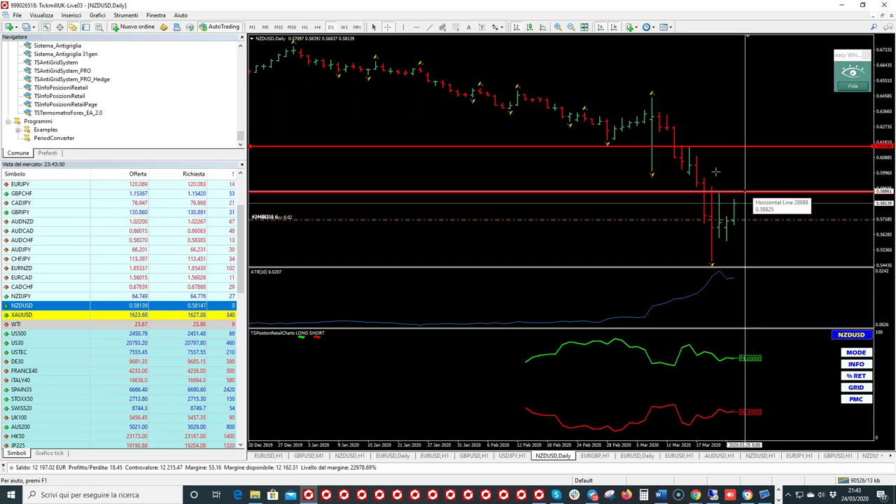
click(344, 27)
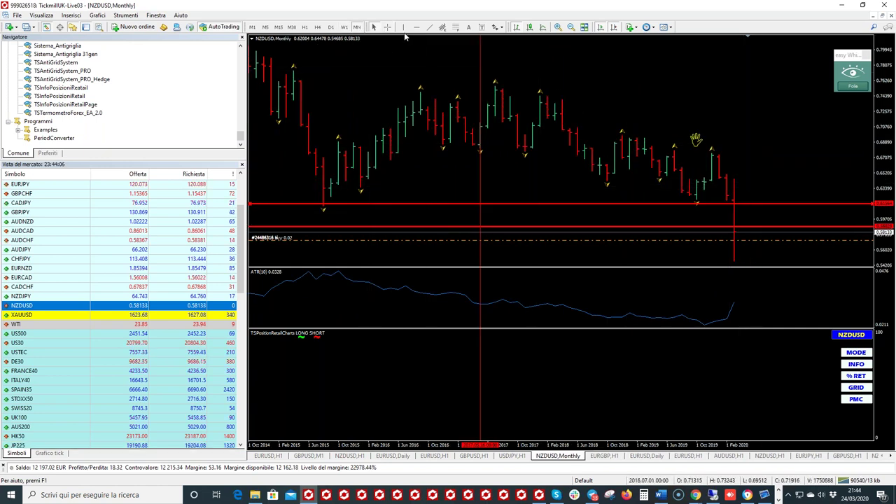
click(741, 178)
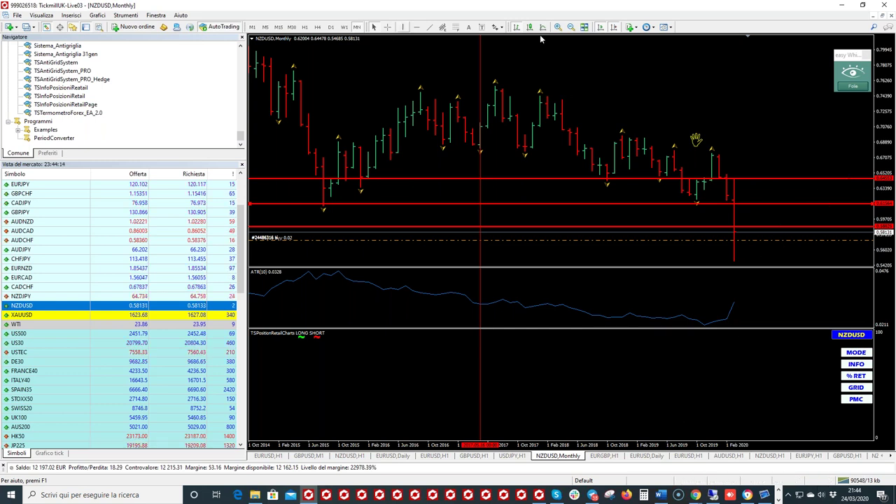
Draw a red arrow rising from the current NZDUSD price through the red levels to the highest line, and end the annotation
click(853, 86)
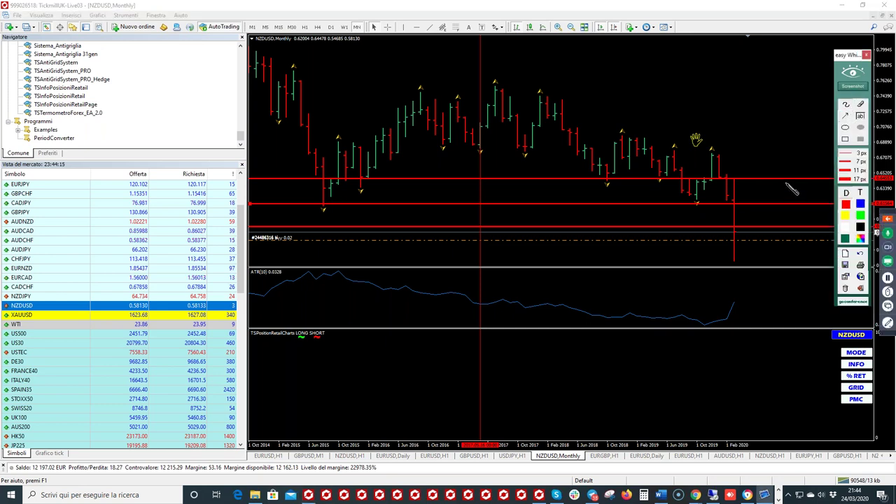
drag(750, 232, 790, 171)
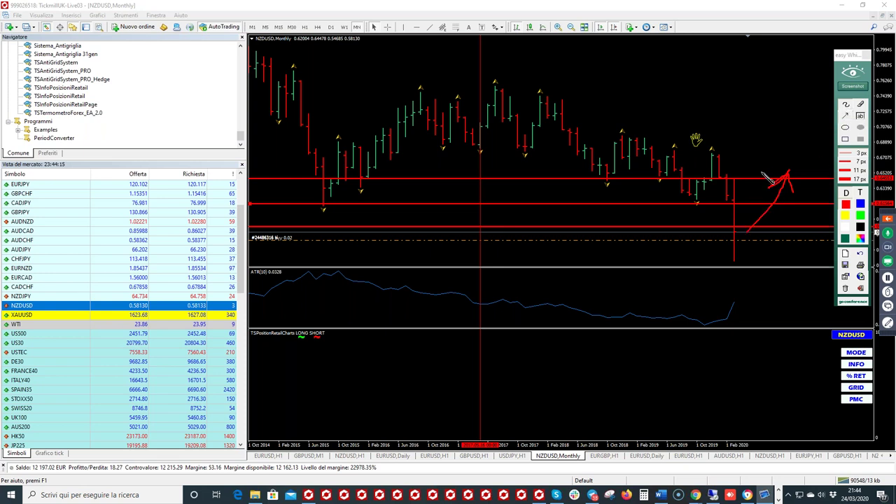
click(853, 87)
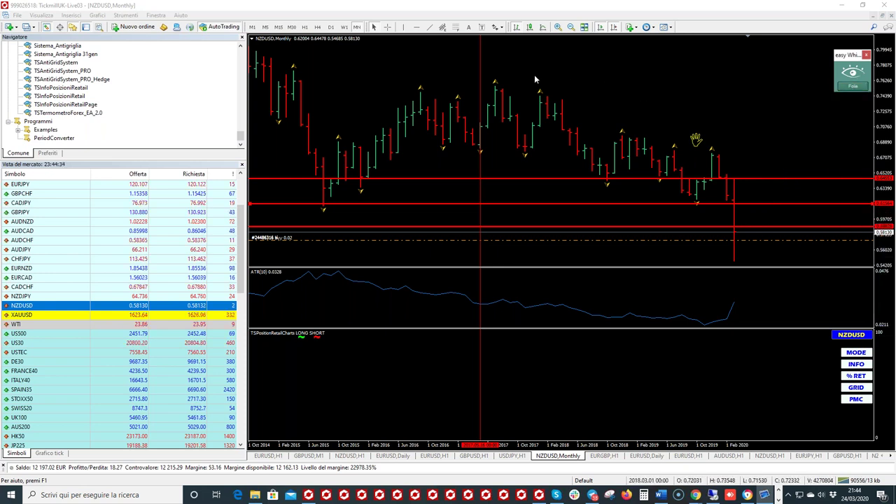
Return NZDUSD to H1 and place a red horizontal line at the 23 March swing low beneath the buy entry
click(306, 26)
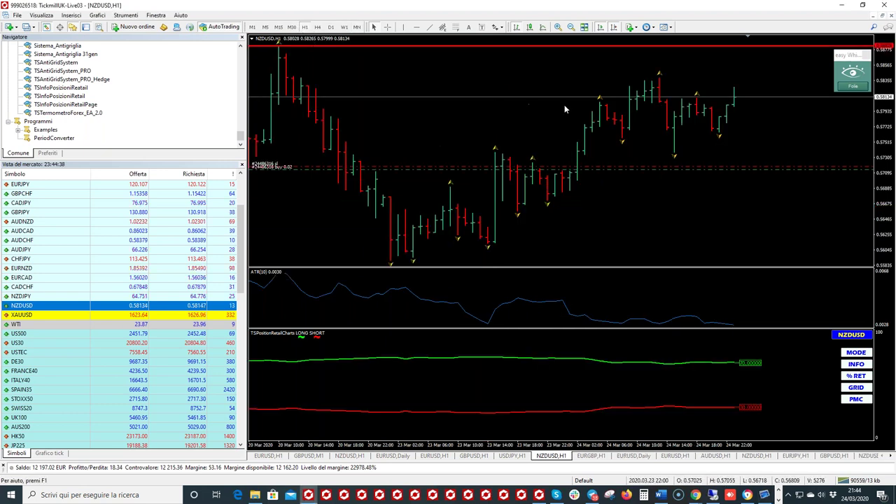
click(387, 27)
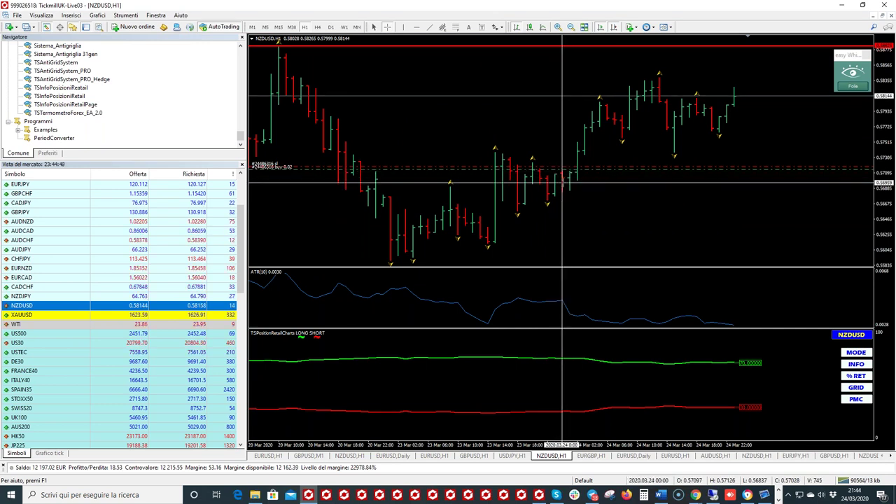
mouse_move(574, 171)
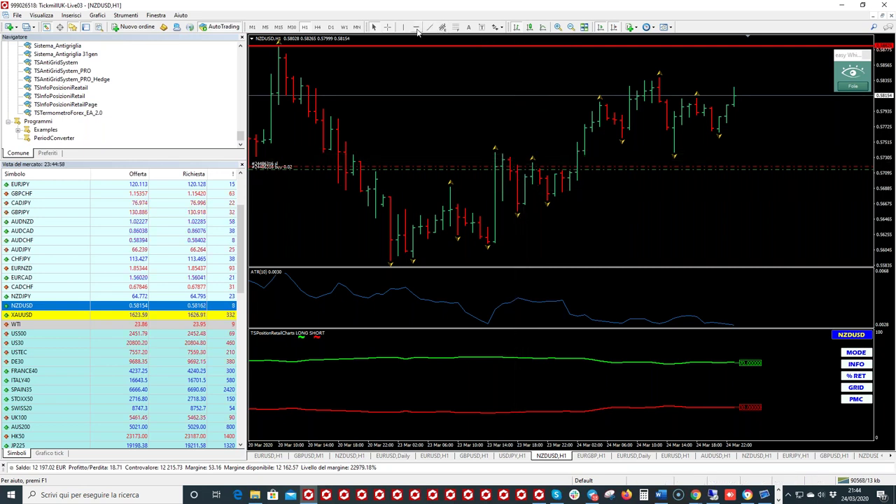
click(527, 214)
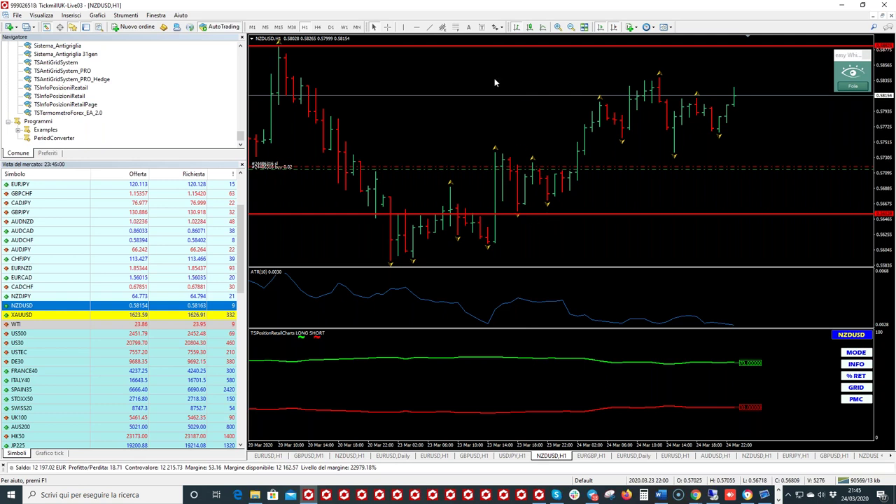
Inspect the ATR and measure with the crosshair from the NZDUSD buy entry down to the 23 March swing lows
middle_click(527, 203)
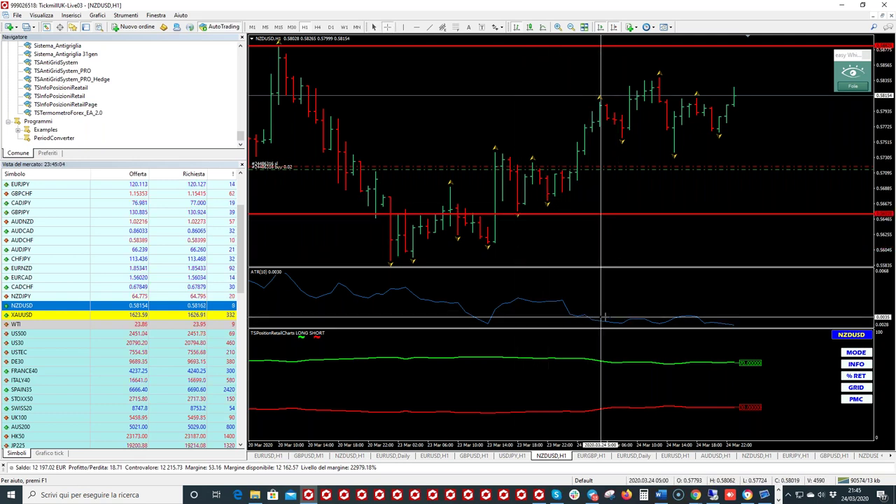
drag(574, 172, 557, 198)
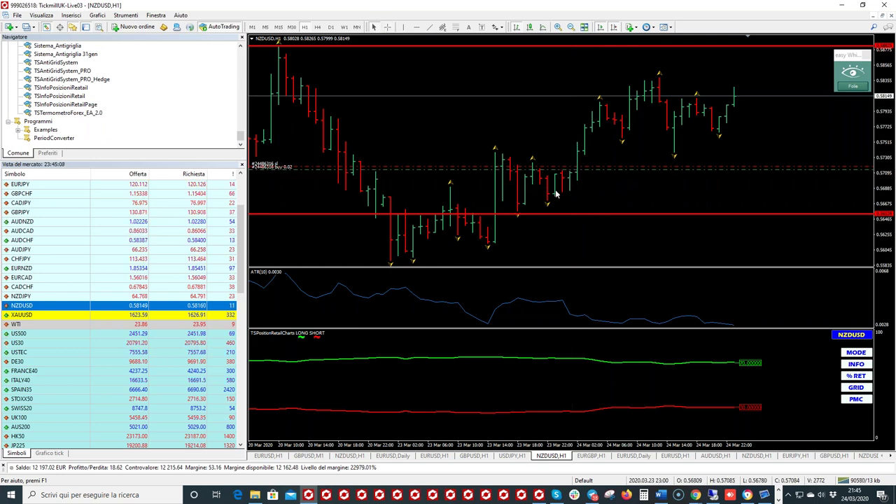
click(387, 27)
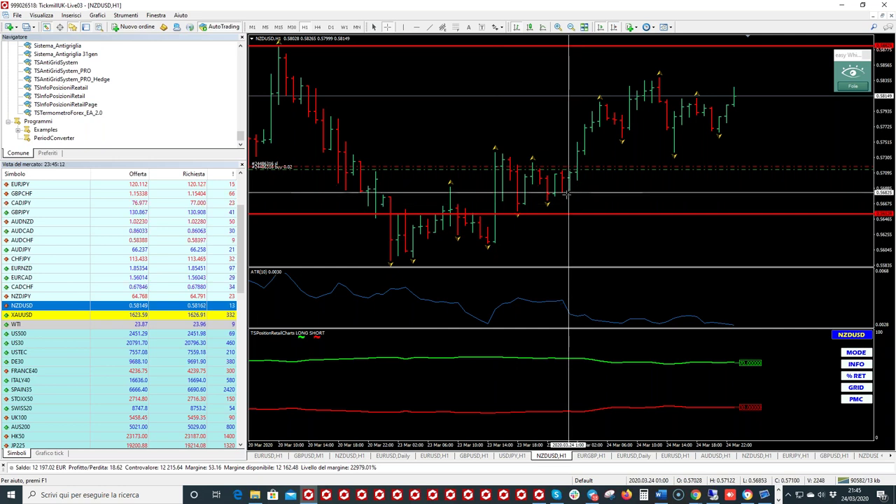
click(491, 246)
click(387, 27)
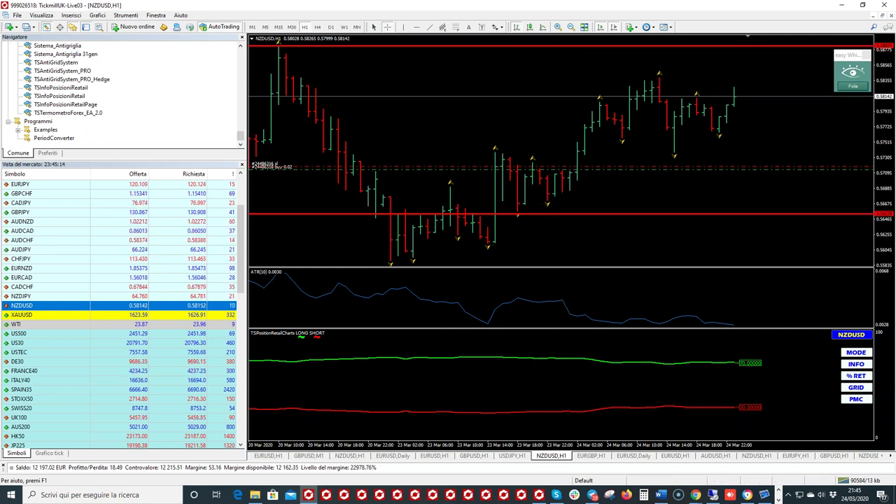
Circle the tall green 23 March bar on the NZDUSD H1 chart in red, and end the annotation
click(853, 85)
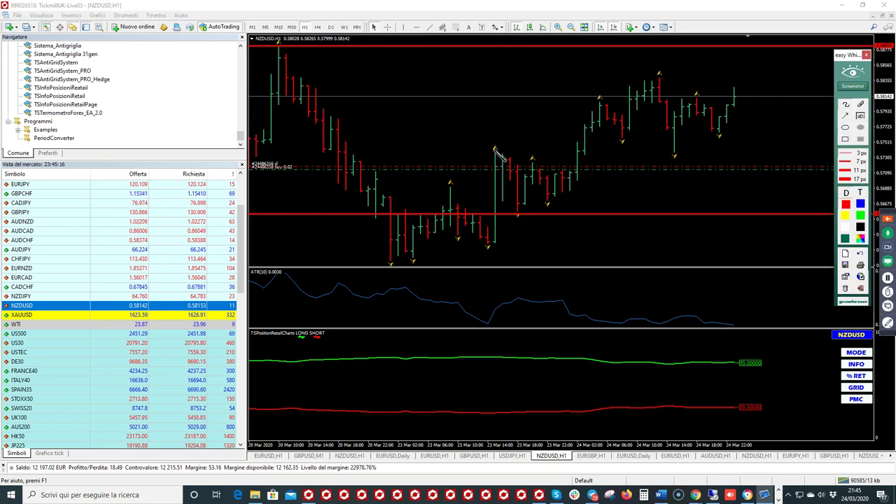
mouse_move(489, 150)
mouse_down()
mouse_move(510, 186)
mouse_move(505, 216)
mouse_up()
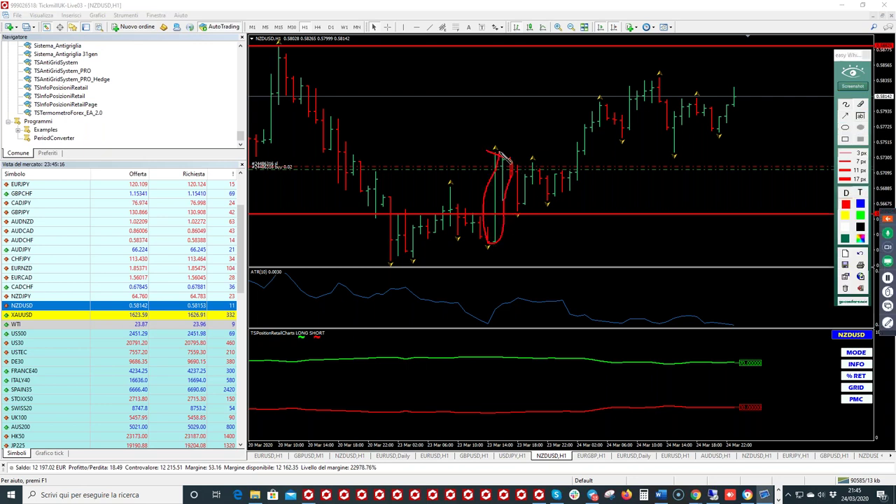
click(851, 90)
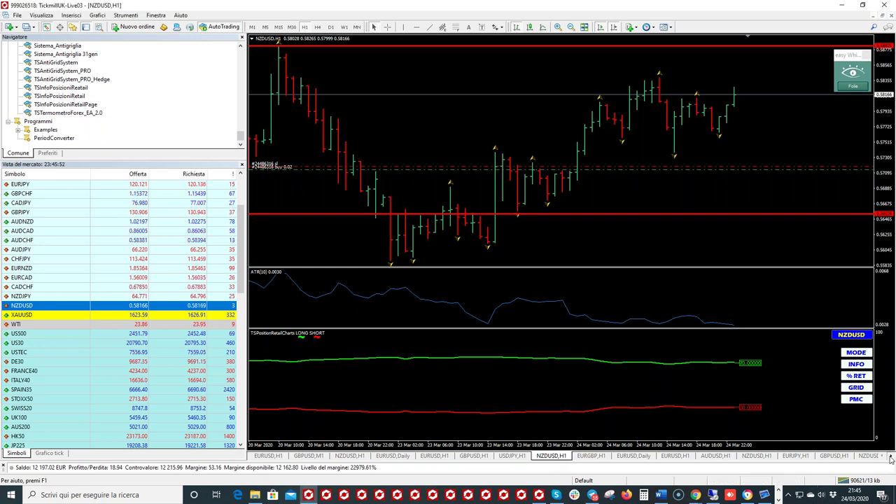
Review the second EURUSD H1 chart and the AUDUSD H1 chart with their retail positioning levels
click(890, 456)
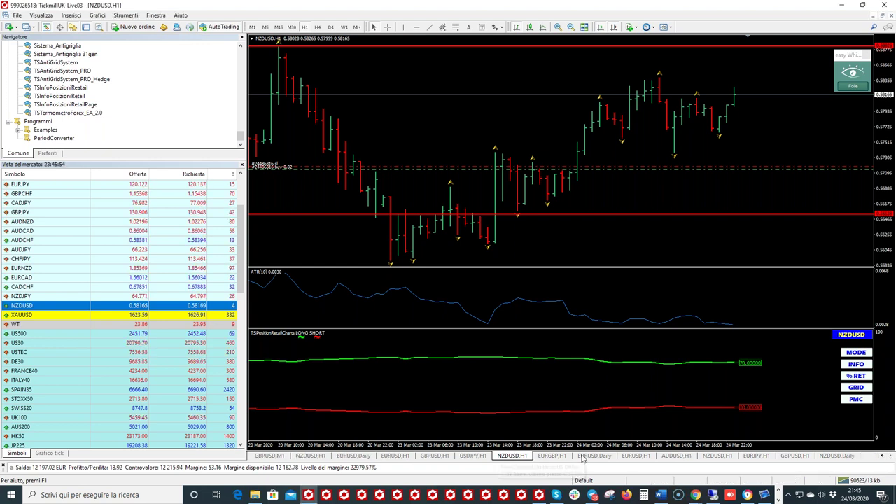
click(636, 457)
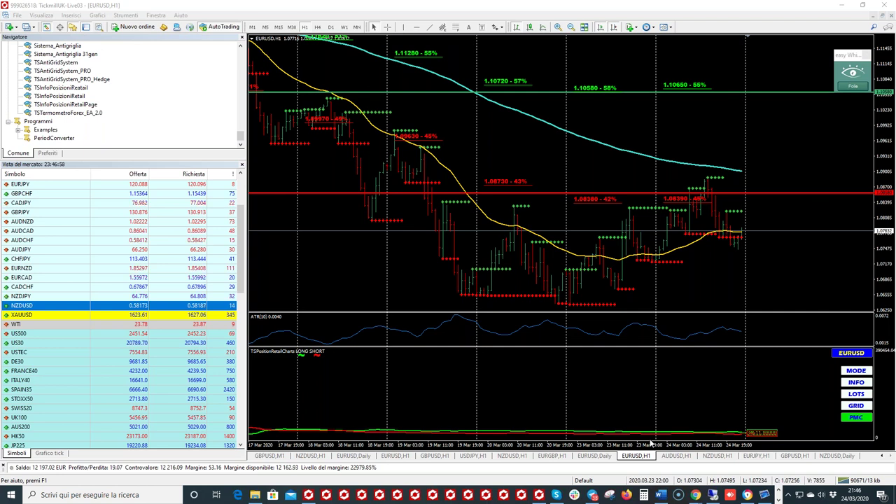
click(672, 456)
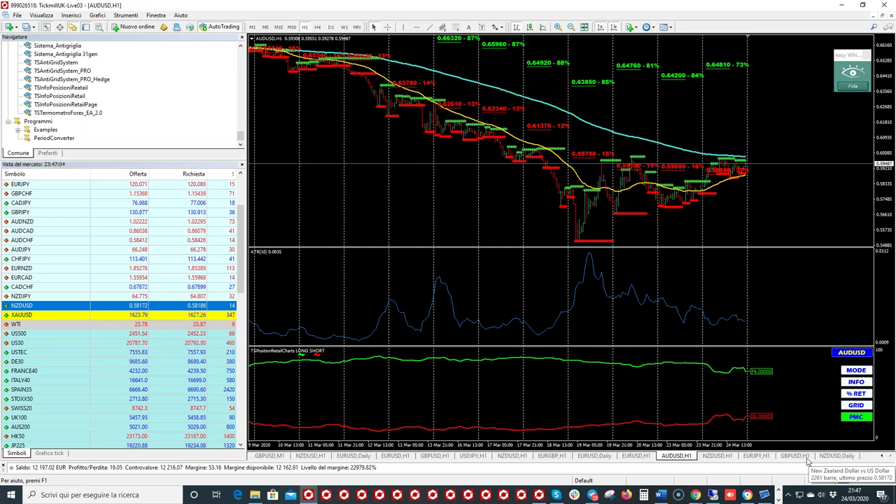
Switch to Telegram, view the "Analisi Retail - gruppo operativo" chat, and return to the AUDUSD chart
click(593, 495)
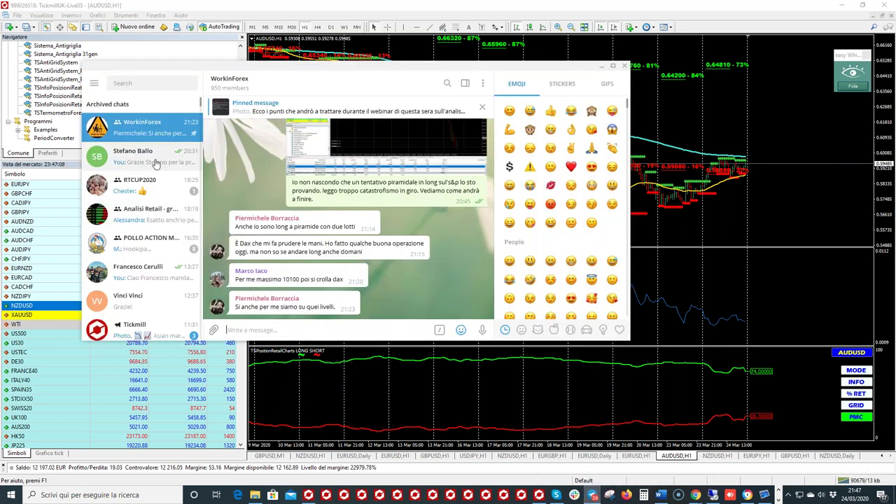
click(158, 213)
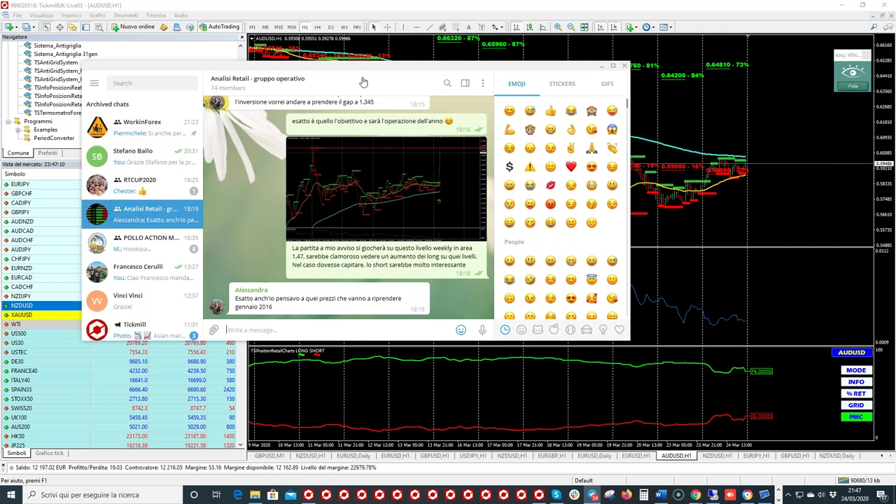
click(385, 60)
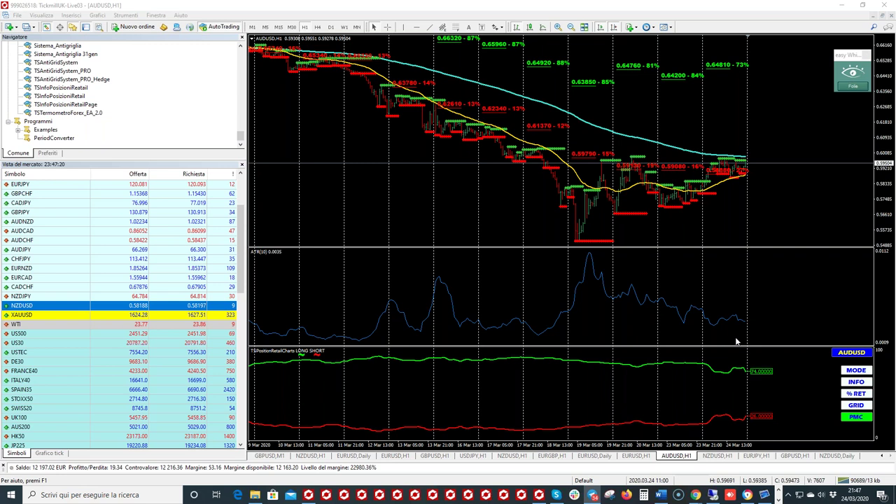
Open the EURJPY H1 chart and plot the closed 0.02-lot EURJPY buy trade from the account history on it
click(756, 456)
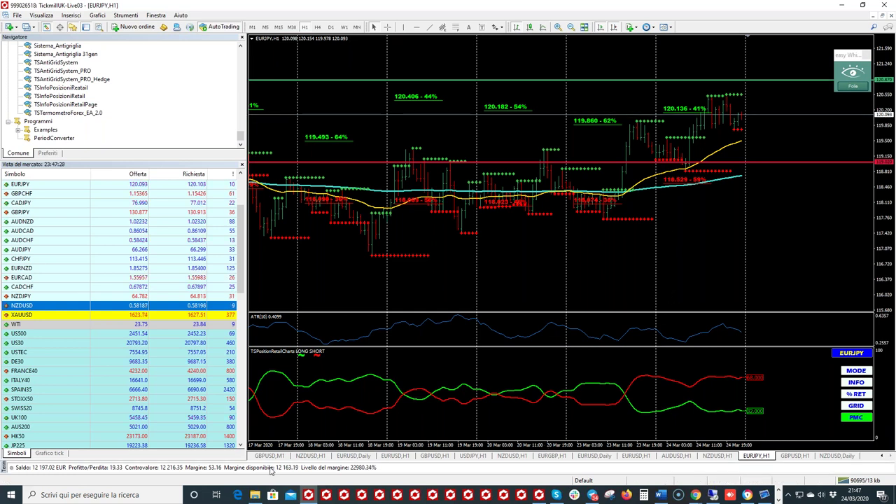
key(ctrl+t)
drag(340, 438, 558, 203)
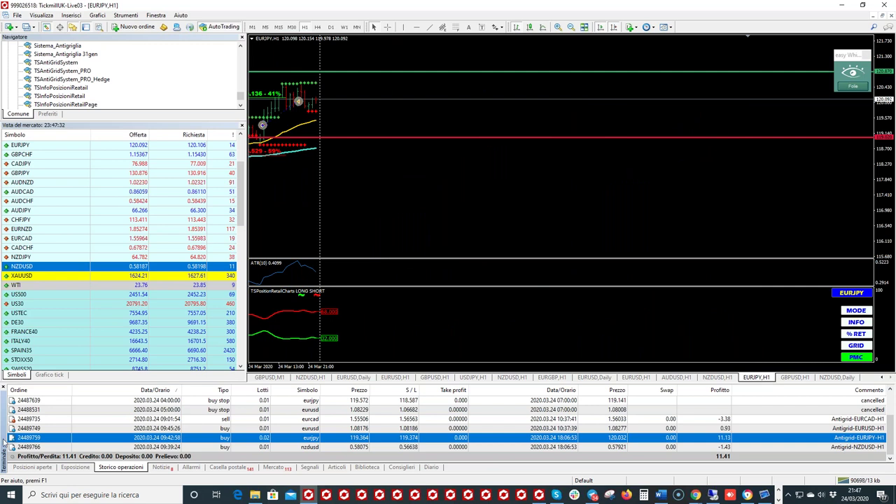
key(ctrl+t)
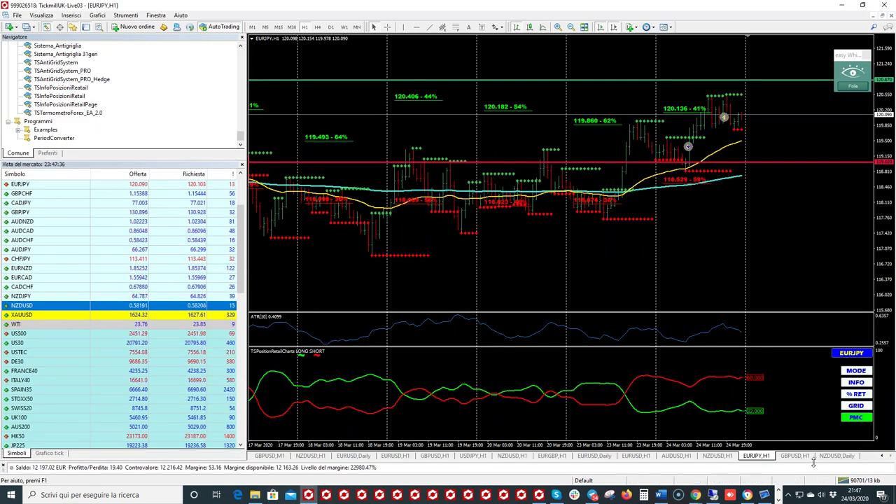
Load EURJPY into the NZDUSD Daily chart, place a red horizontal line at the mid-March swing high, and inspect the latest bar with the crosshair
click(836, 456)
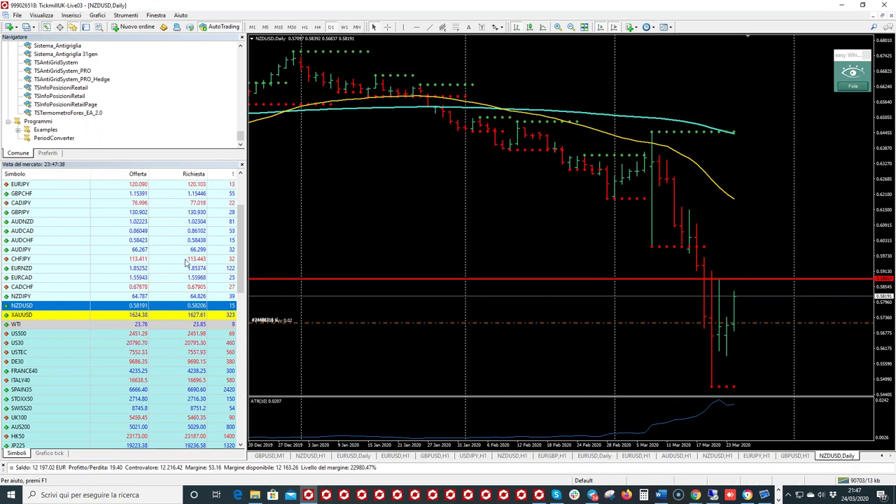
scroll(185, 261, up, 3)
drag(41, 268, 372, 239)
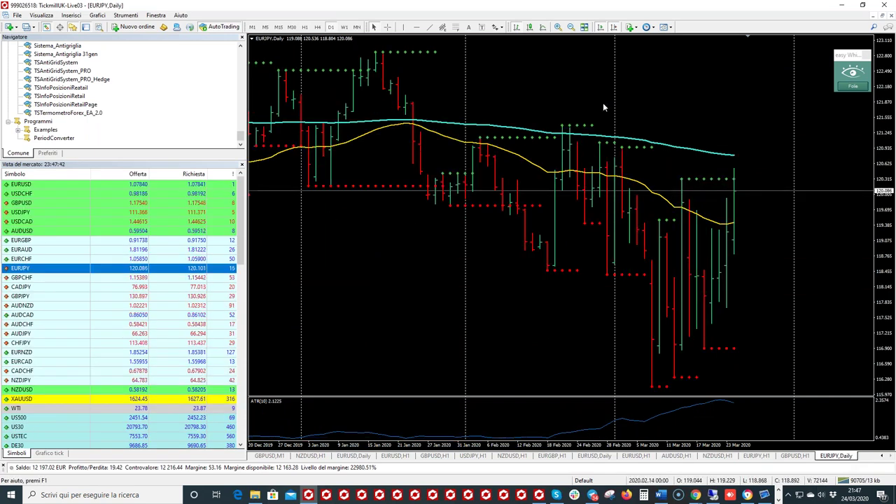
click(711, 181)
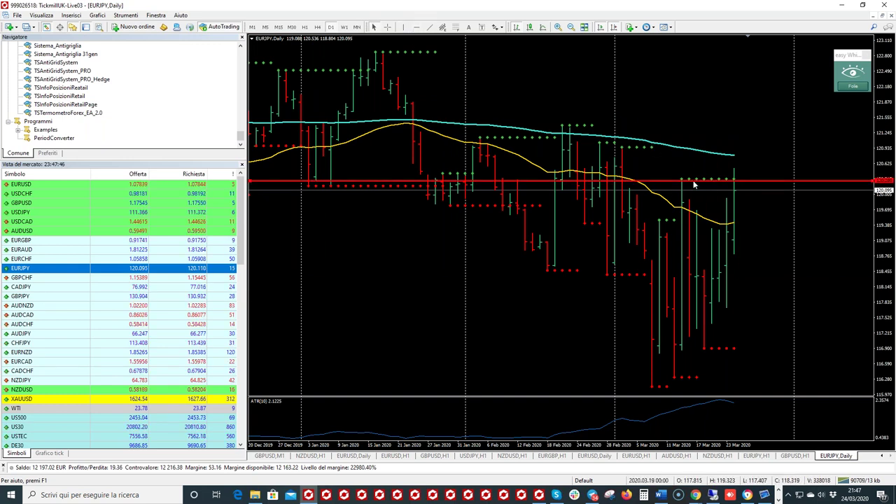
click(388, 26)
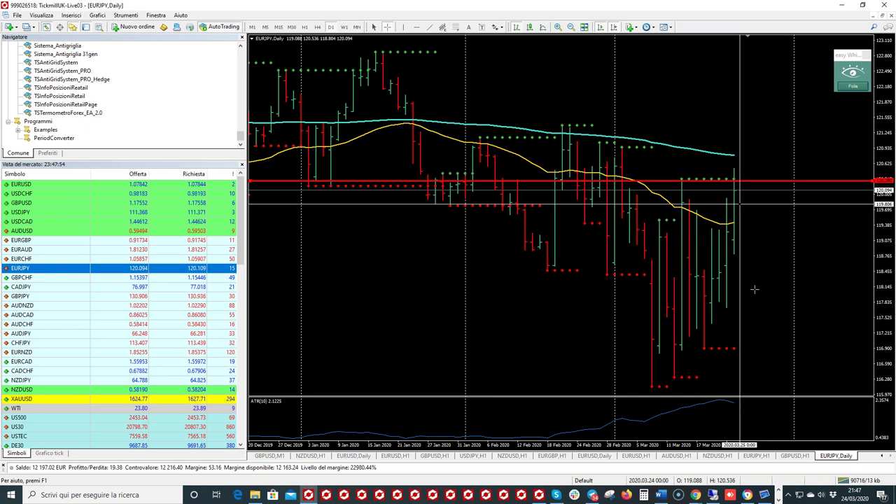
Return to the EURJPY H1 chart and inspect the area around the 24 March buy entry with the crosshair
click(757, 456)
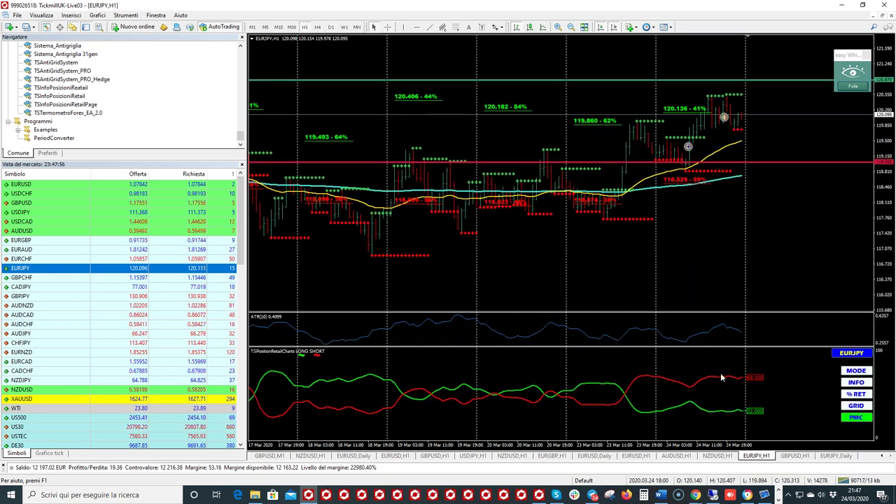
click(389, 27)
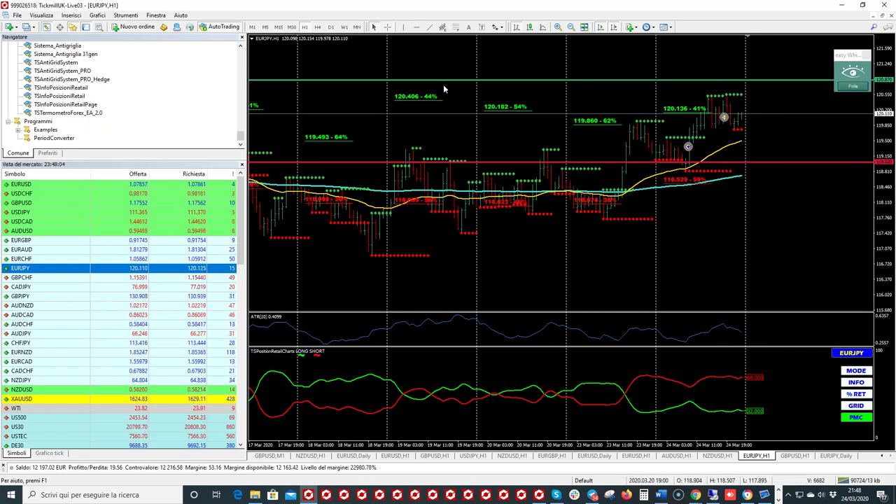
click(388, 28)
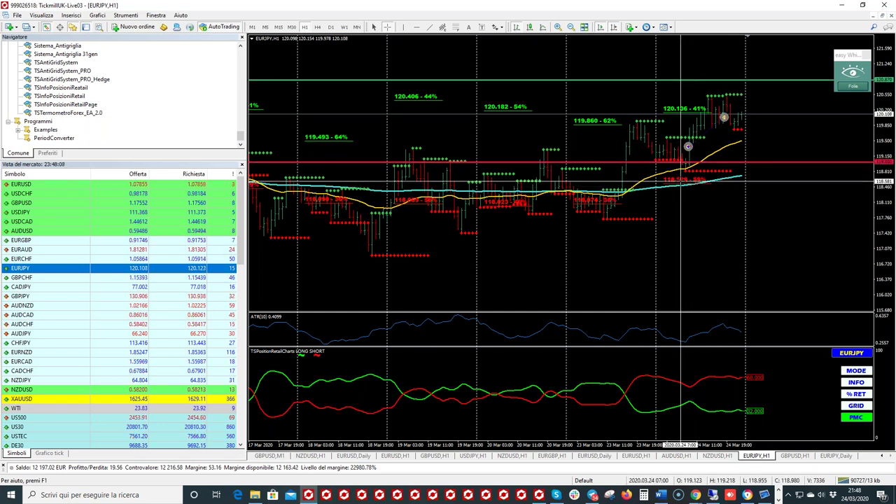
Circle in red the 24 March red average-price label and the red line's price on the EURJPY H1 scale, and end the annotation
click(838, 92)
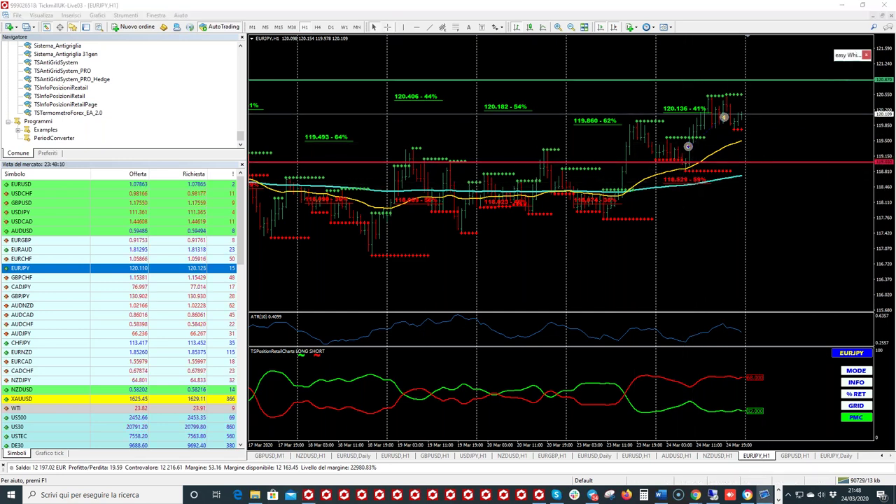
click(844, 87)
mouse_move(690, 181)
mouse_down()
mouse_move(657, 179)
mouse_move(665, 192)
mouse_move(688, 184)
mouse_up()
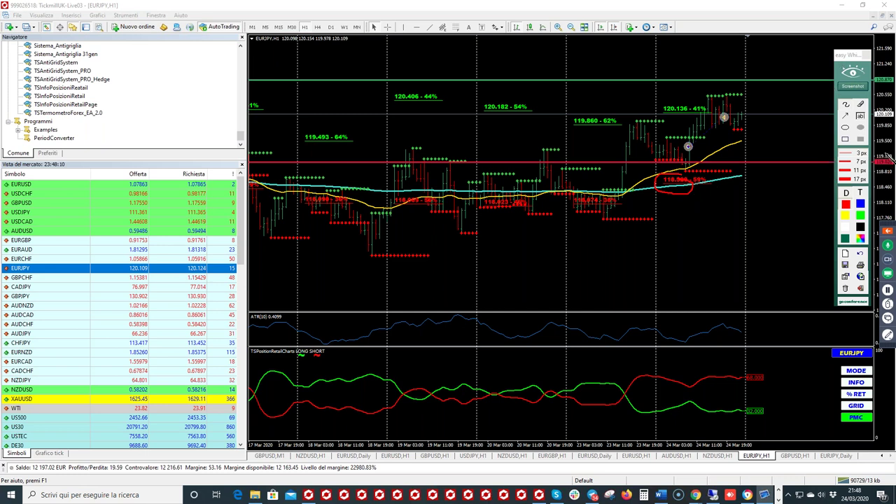
mouse_move(888, 157)
mouse_down()
mouse_move(875, 162)
mouse_move(892, 172)
mouse_up()
click(848, 86)
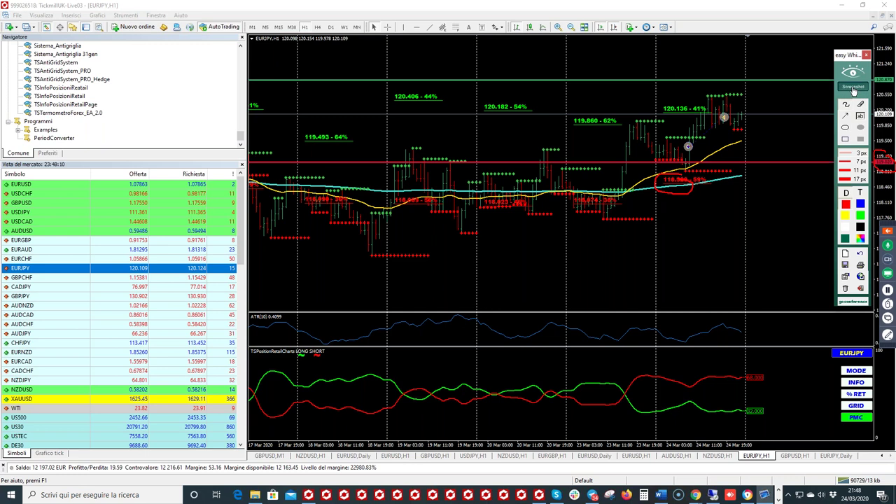
Start a new annotation on EURJPY H1 and circle in red the green line's price on the scale and the "120.136 - 41%" label
middle_click(818, 159)
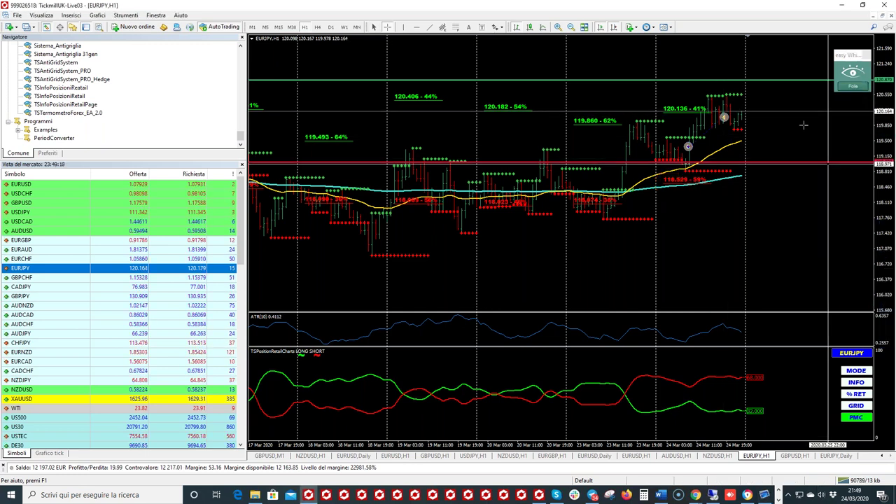
click(849, 77)
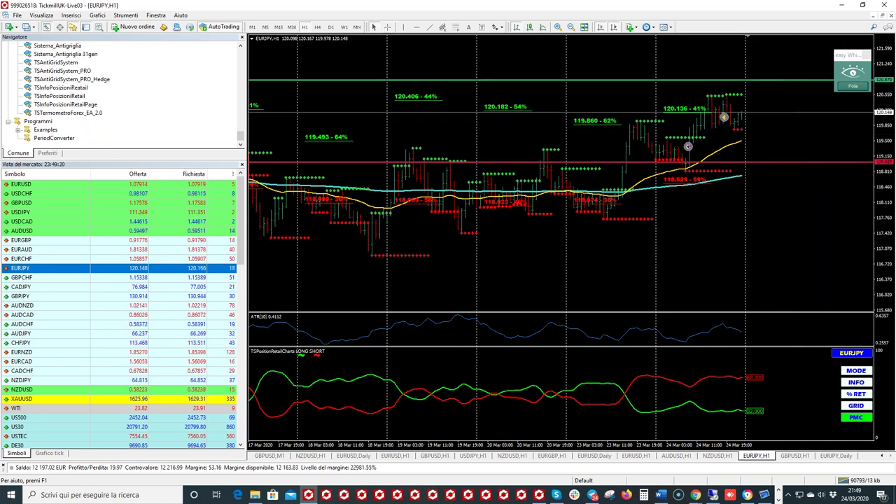
click(853, 85)
click(859, 105)
mouse_move(888, 75)
mouse_down()
mouse_move(876, 71)
mouse_move(892, 89)
mouse_up()
mouse_move(690, 104)
mouse_down()
mouse_move(661, 114)
mouse_move(688, 124)
mouse_move(716, 115)
mouse_move(682, 104)
mouse_up()
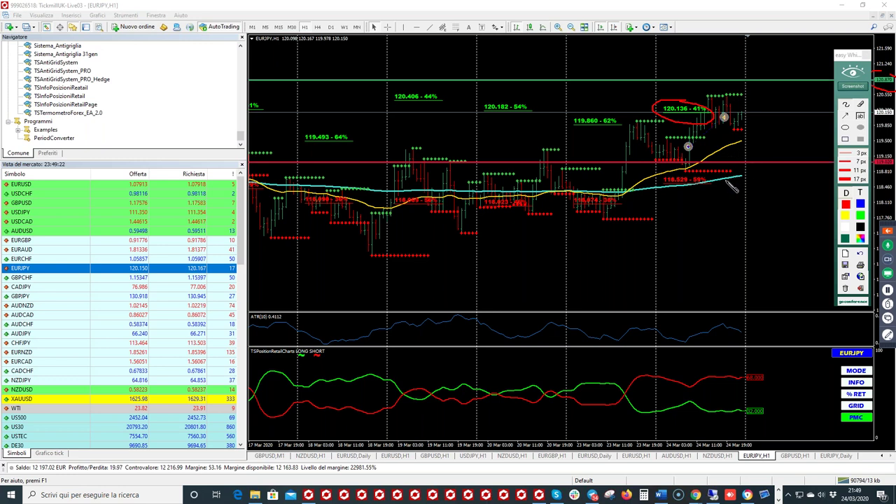
Draw a stroke beside the latest EURJPY bars, mark the recent retail long and short curves, and end the annotation
drag(739, 179, 752, 136)
mouse_move(692, 397)
mouse_down()
mouse_move(696, 412)
mouse_move(691, 399)
mouse_up()
drag(748, 412, 752, 414)
click(854, 88)
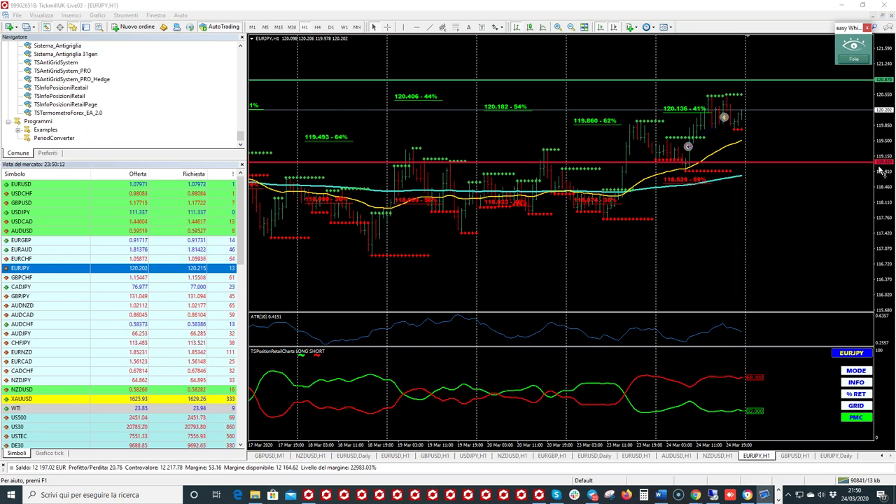
Go to the retail positions table and switch it from INDEX through MAJOR to the CROSS pairs
key(ctrl+F6)
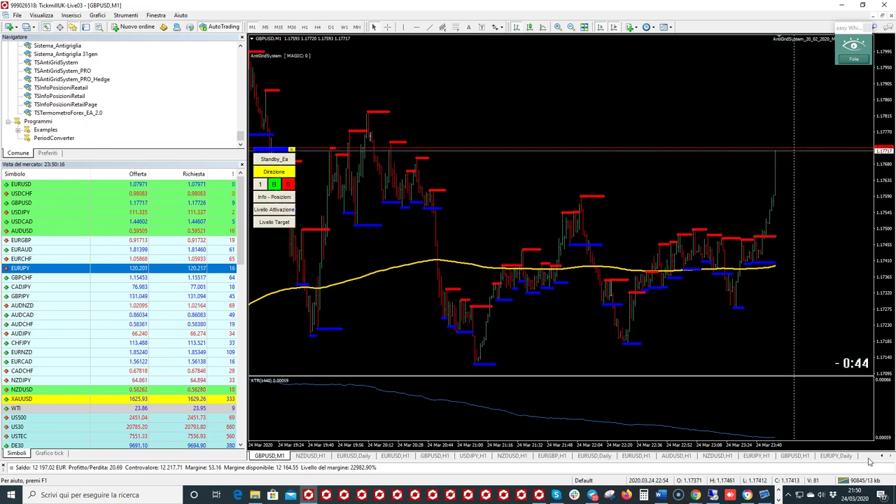
scroll(561, 456, up, 1)
key(ctrl+F6)
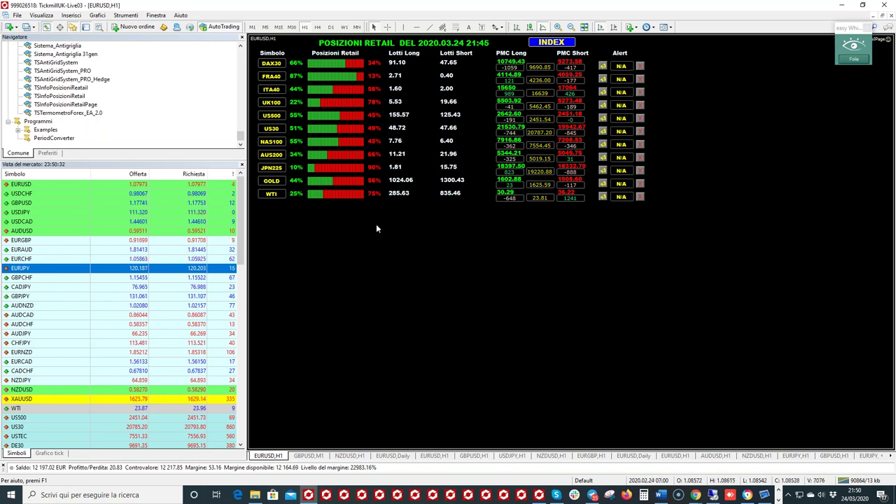
click(551, 42)
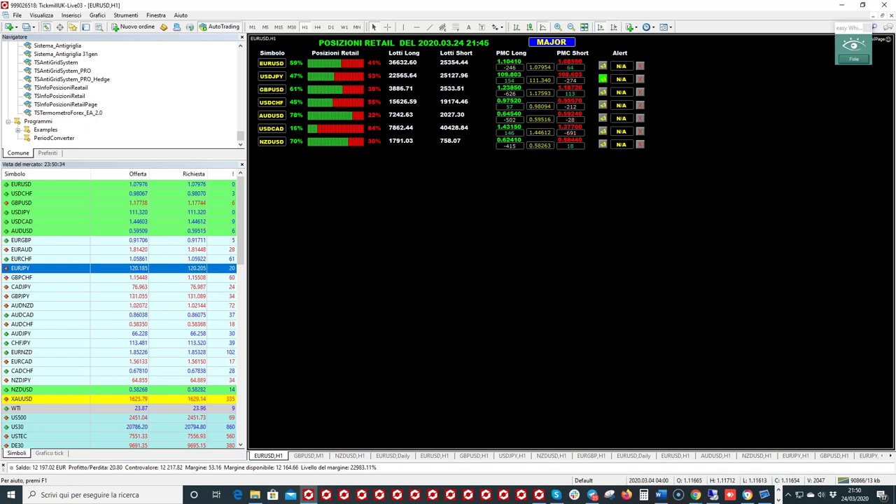
click(551, 42)
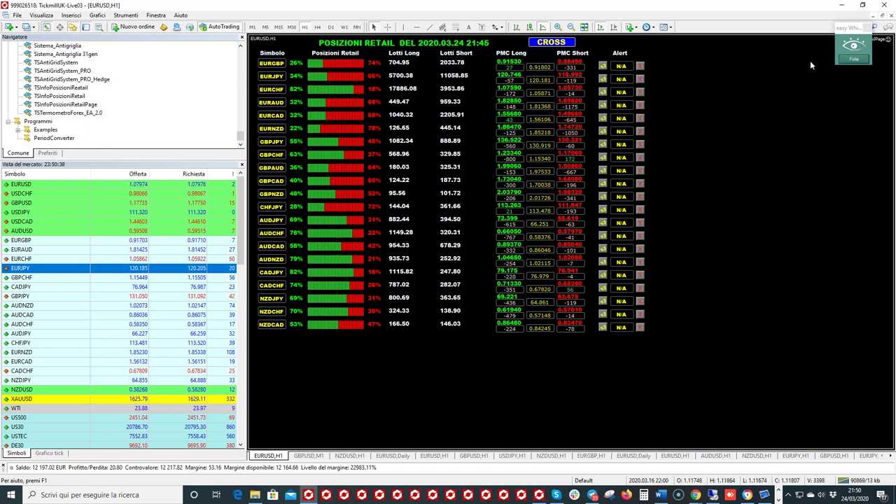
Circle in red the EURJPY long and short lots in the CROSS retail positions table, and end the annotation
click(853, 59)
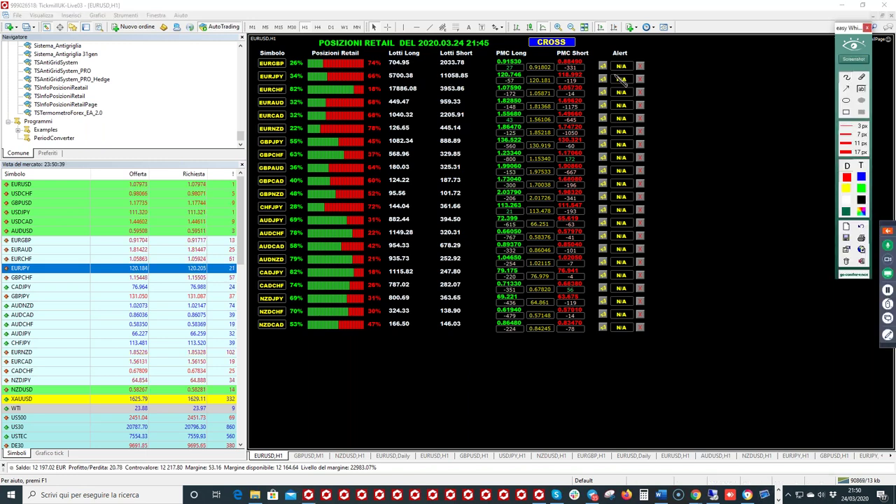
mouse_move(392, 81)
mouse_down()
mouse_move(424, 88)
mouse_move(486, 74)
mouse_move(398, 77)
mouse_move(413, 85)
mouse_up()
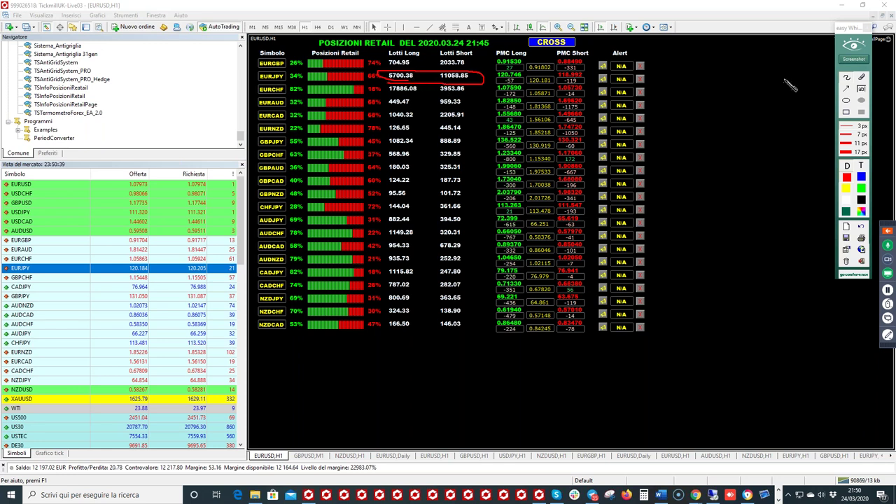
click(854, 59)
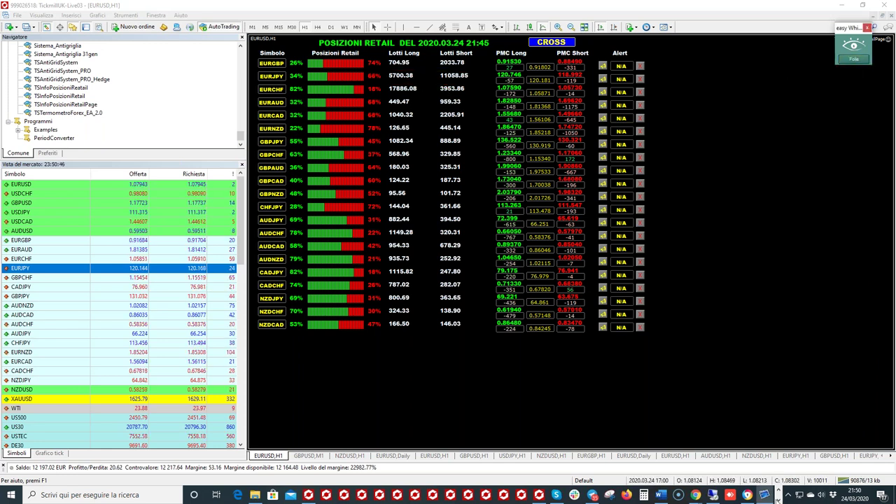
Switch to the Excel instrument table and examine the EURJPY row's lot volume, 100k loss percentage and four-week volatility
click(785, 497)
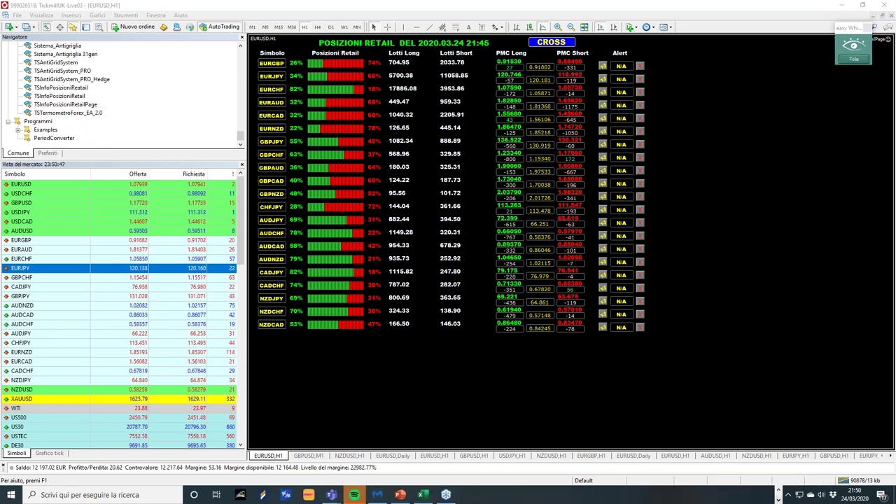
click(421, 496)
click(7, 208)
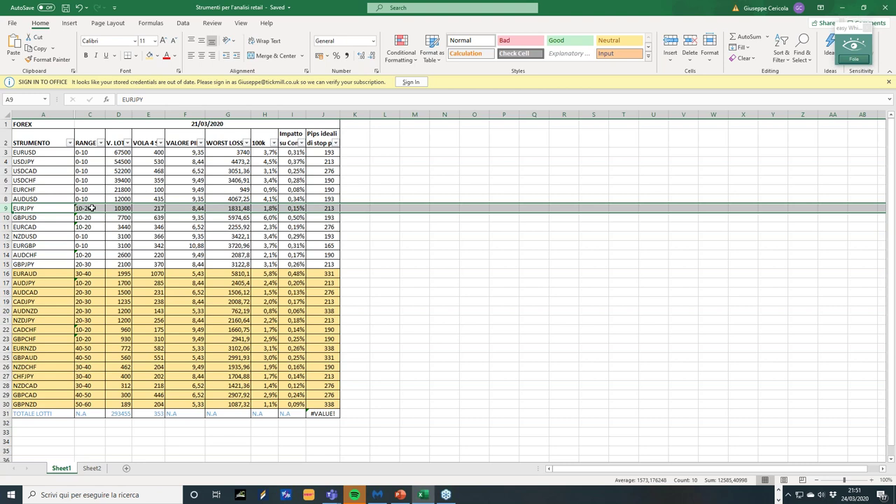
click(122, 208)
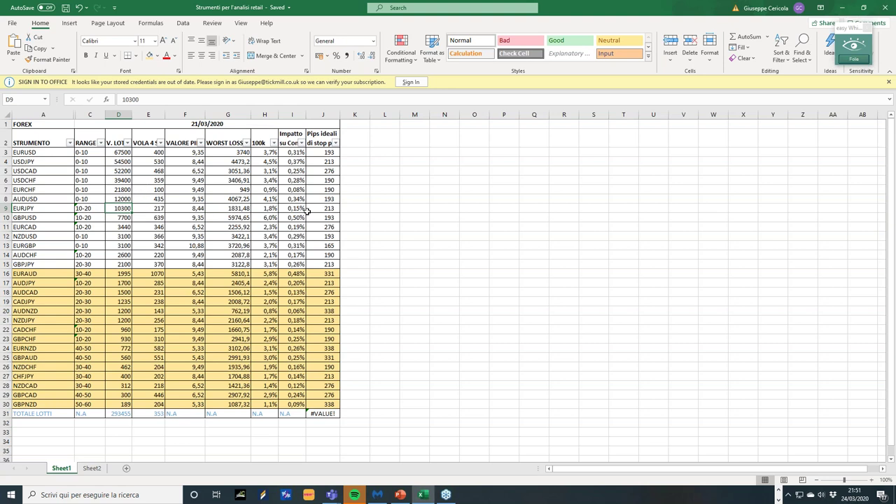
click(7, 208)
click(265, 209)
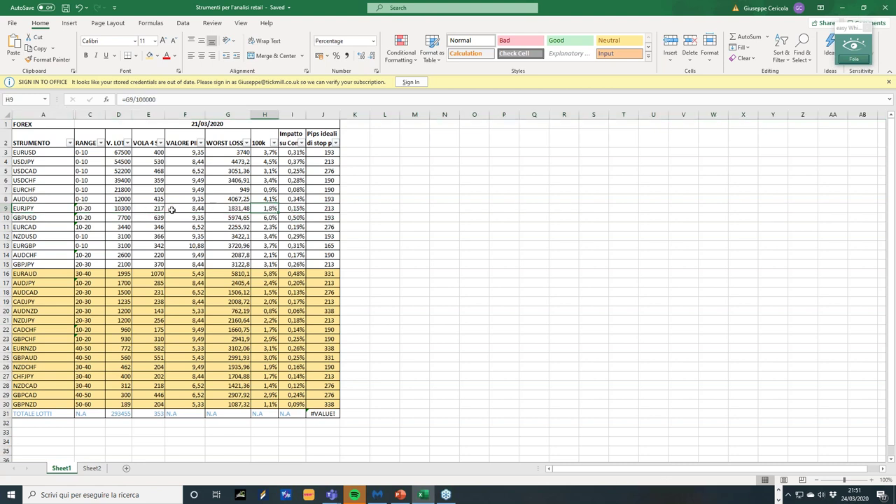
click(154, 208)
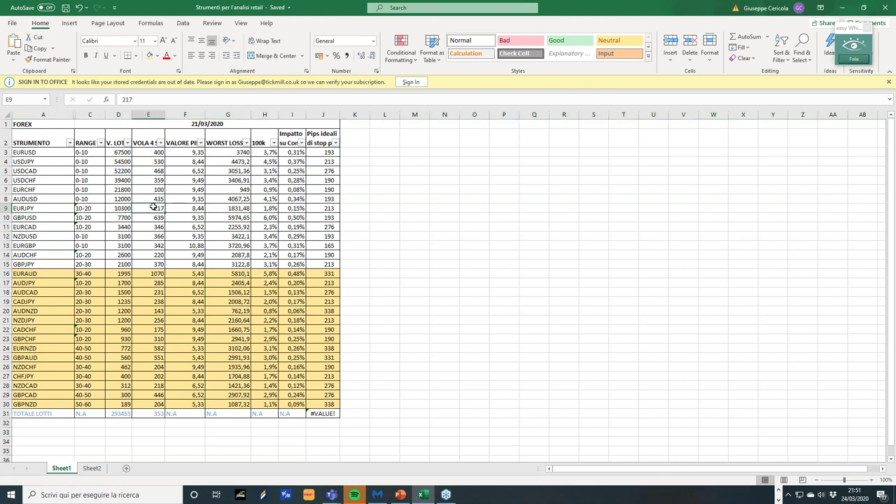
Examine the EURJPY row's 100k loss percentage, four-week volatility and ideal stop pips, and switch back to the retail positions table in MetaTrader
click(269, 209)
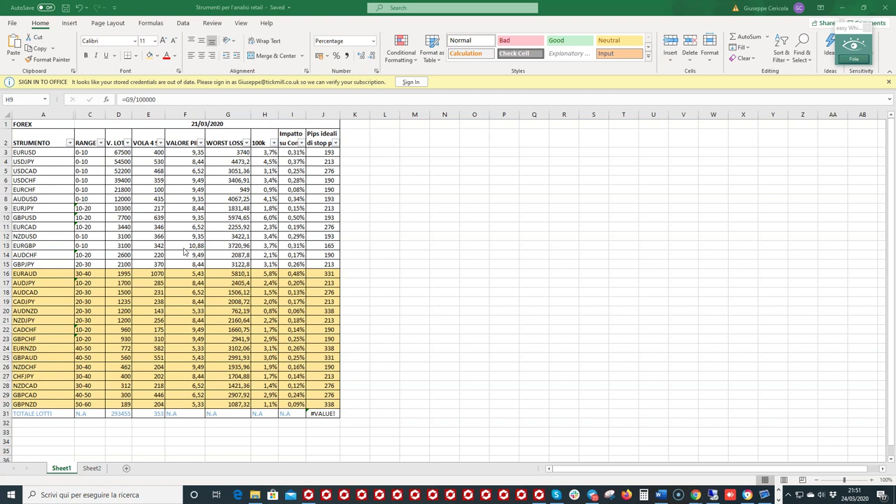
click(149, 208)
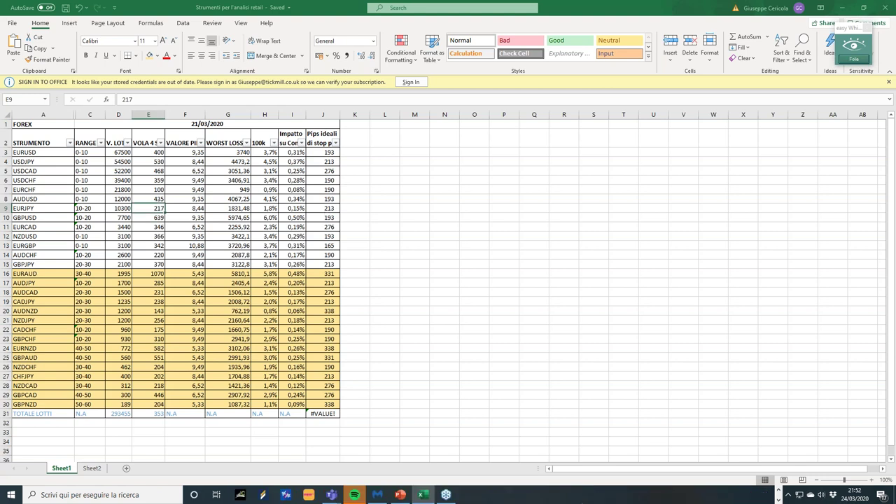
click(327, 209)
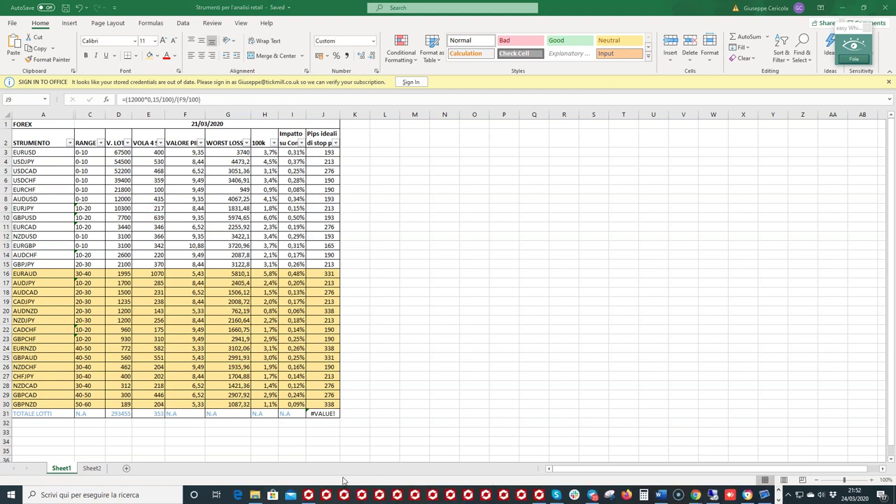
click(309, 495)
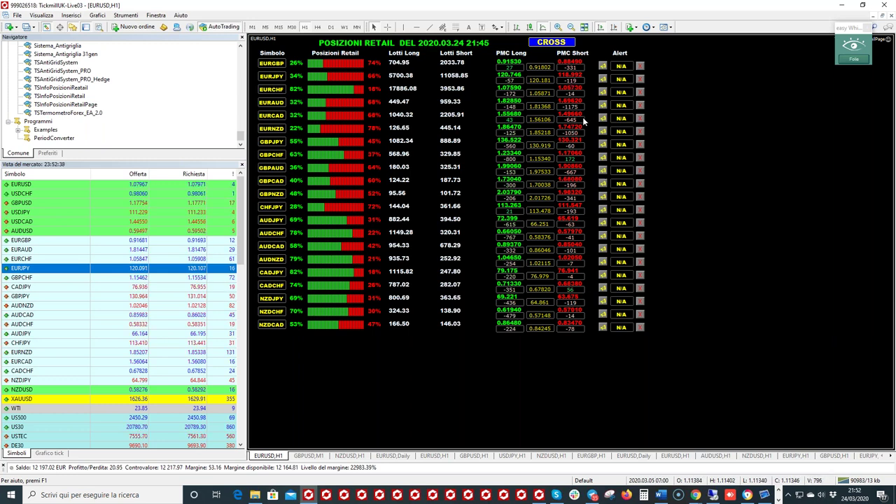
Add a horizontal line to the EURJPY H1 chart and set its value to 118.99
click(795, 456)
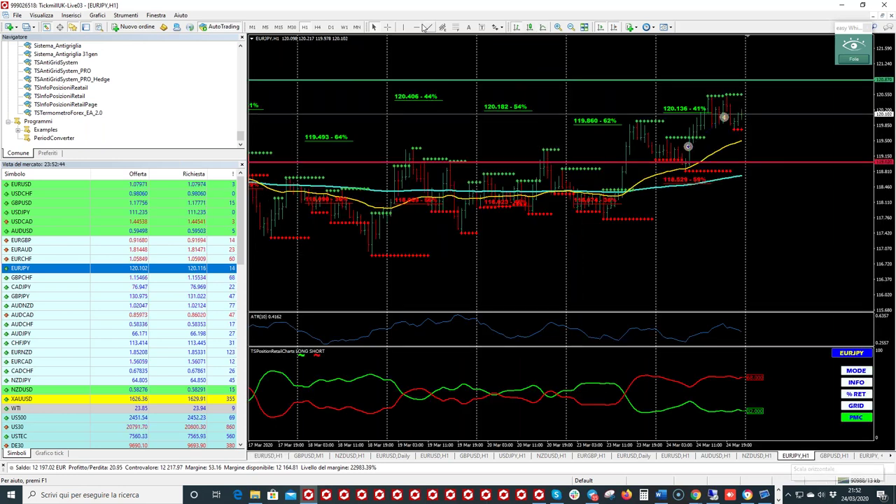
click(795, 172)
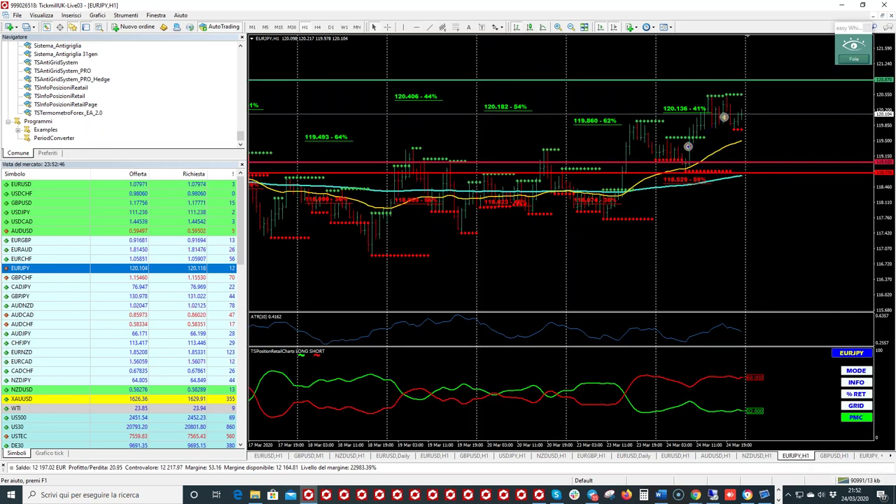
right_click(792, 172)
click(830, 178)
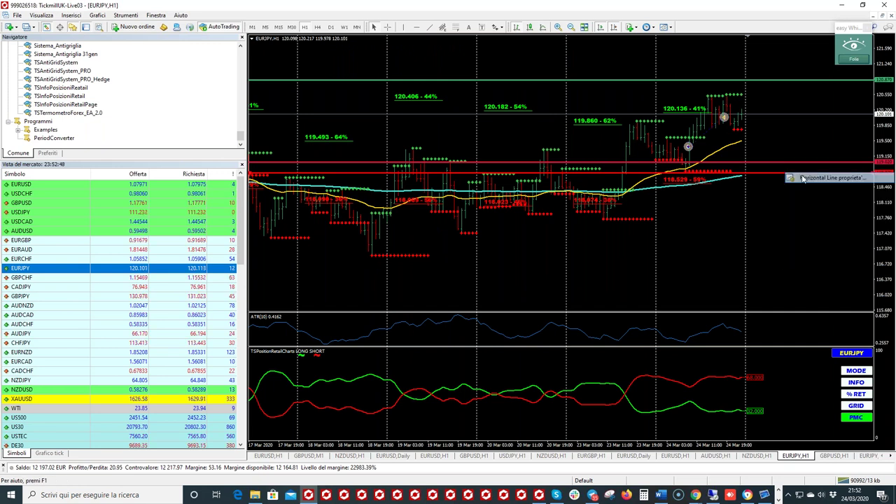
click(388, 210)
click(525, 227)
key(BackSpace)
key(BackSpace)
key(BackSpace)
key(BackSpace)
key(BackSpace)
key(BackSpace)
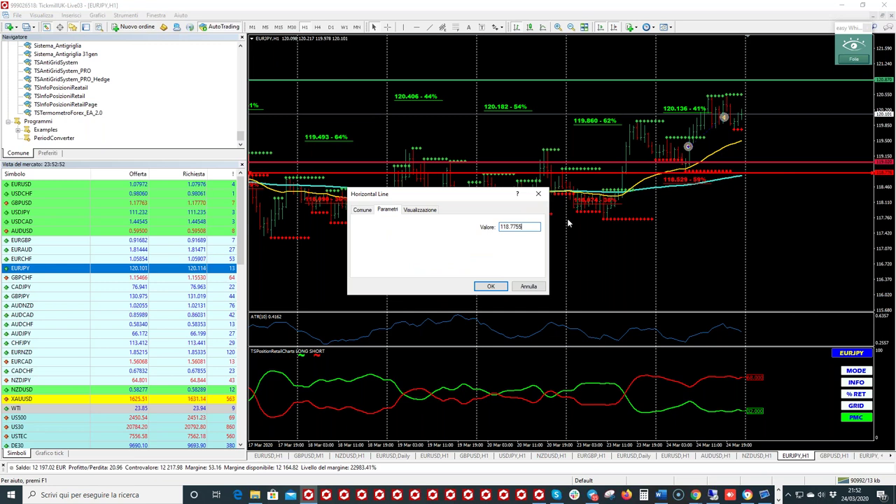
text(93)
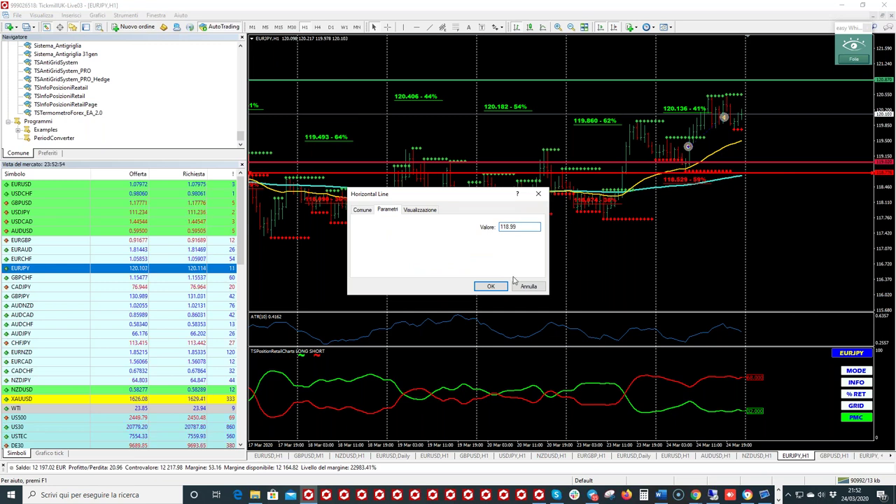
click(491, 286)
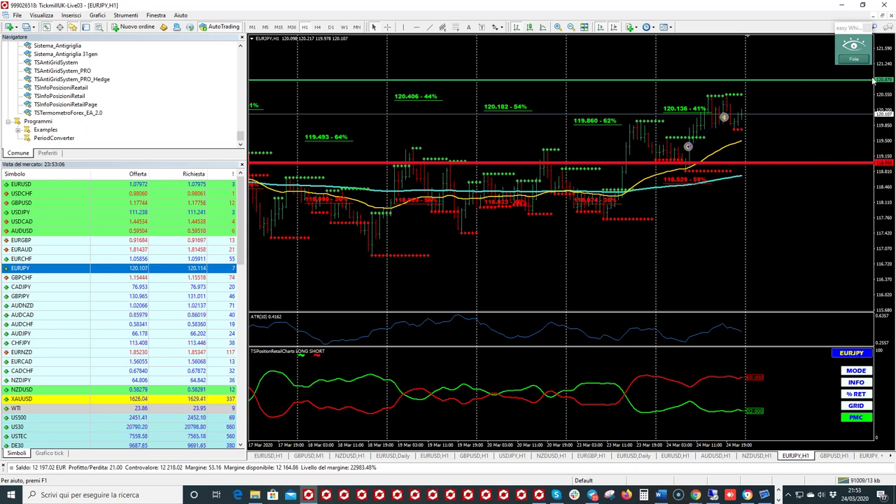
Circle in red the latest EURJPY bars and the price label of the upper green line, and end the annotation
click(388, 28)
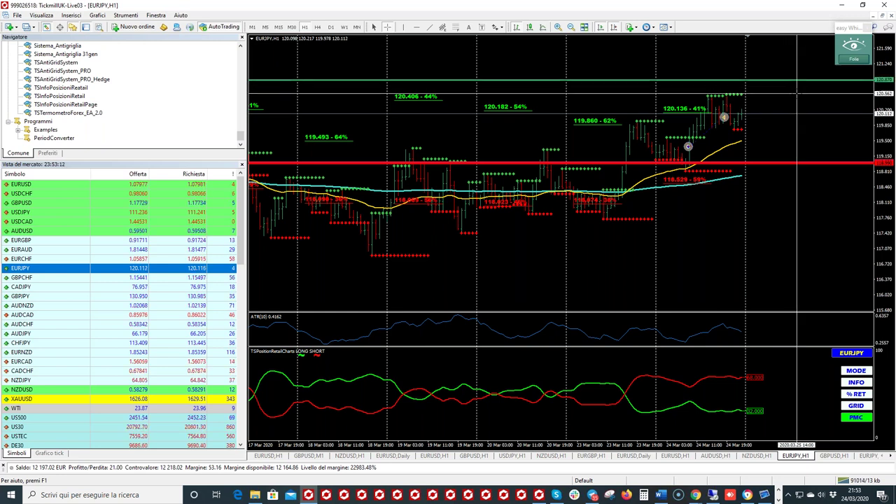
click(849, 78)
mouse_move(745, 99)
mouse_down()
mouse_move(713, 96)
mouse_move(709, 112)
mouse_move(732, 138)
mouse_move(760, 133)
mouse_move(756, 101)
mouse_move(732, 91)
mouse_up()
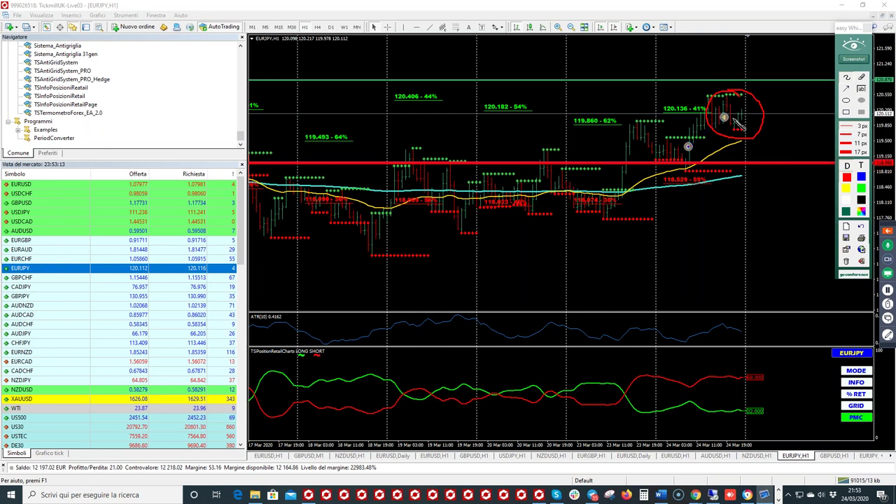
click(854, 59)
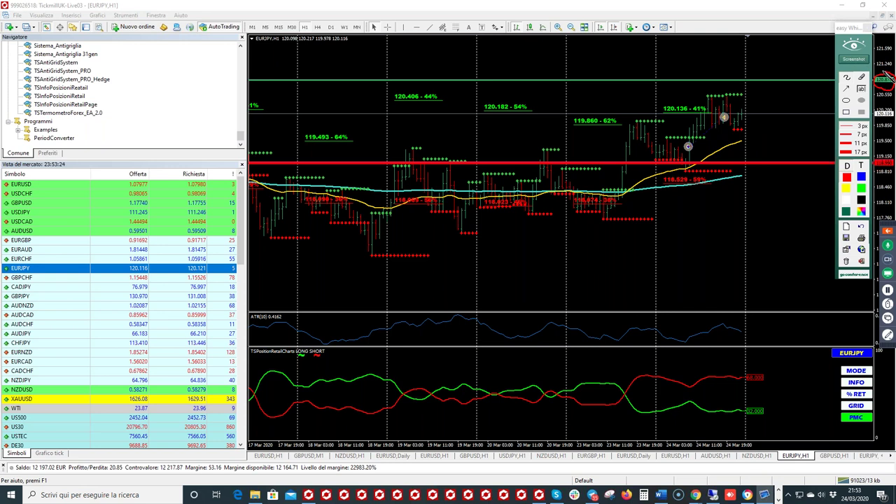
click(853, 59)
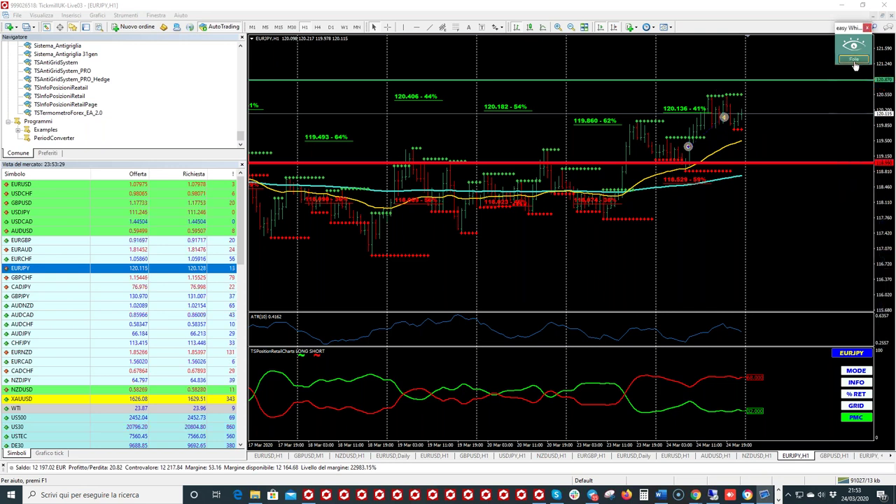
Check EURJPY in the CROSS retail positions table and add a horizontal line at 120.74 to its H1 chart
click(268, 456)
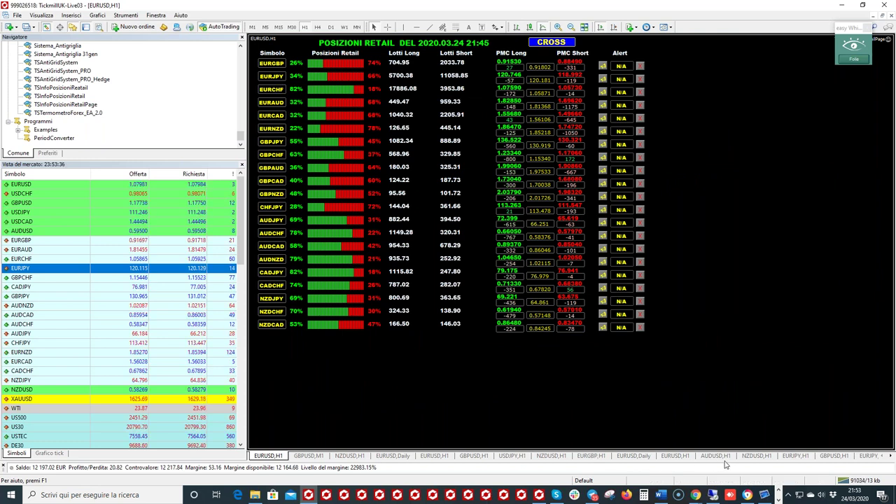
click(794, 456)
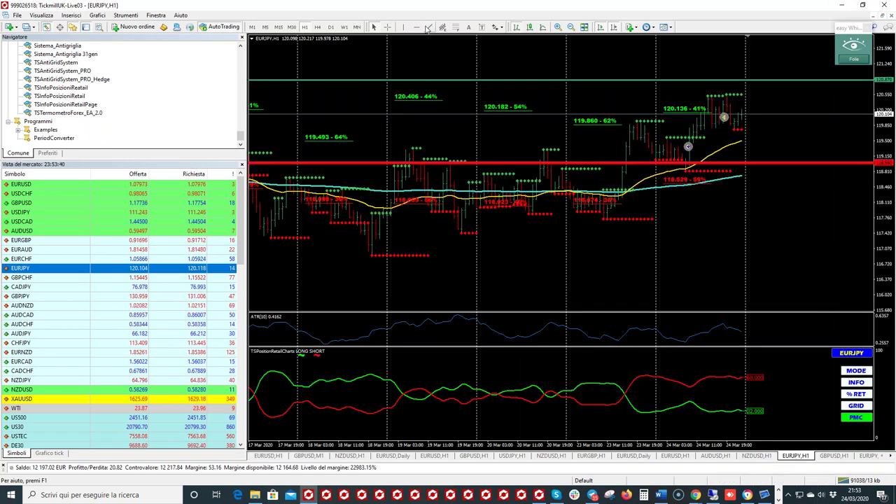
click(749, 89)
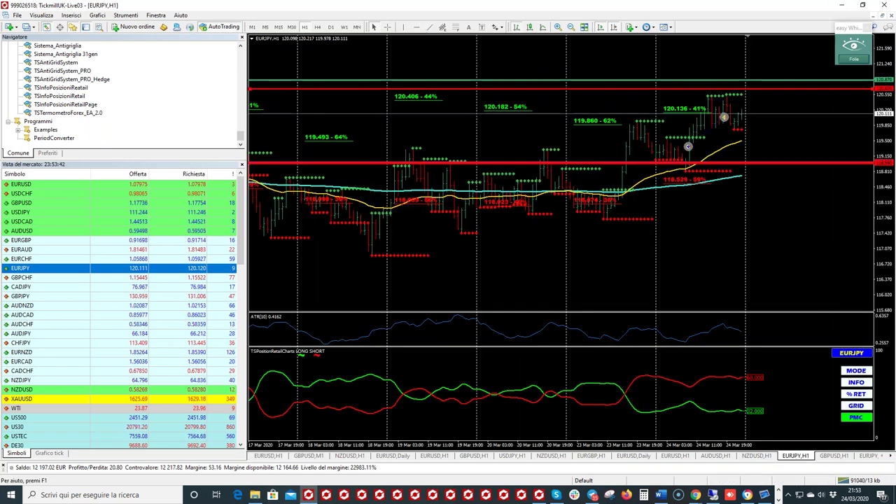
right_click(762, 90)
click(785, 96)
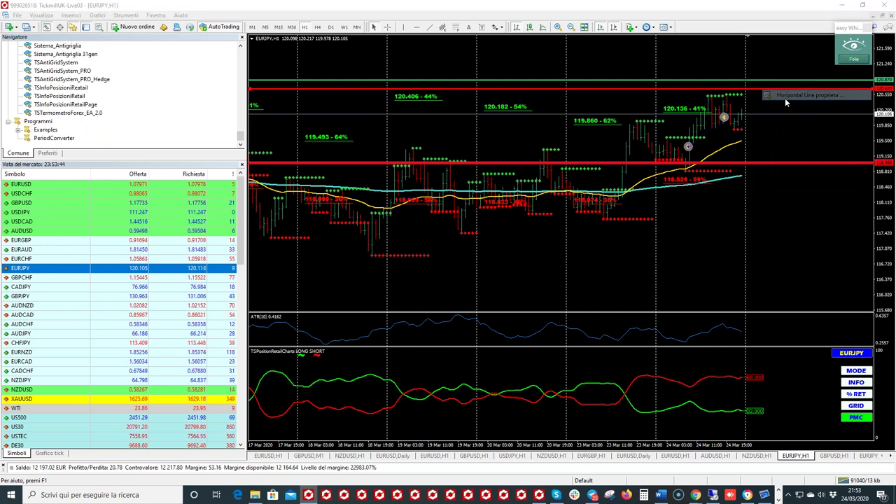
click(534, 226)
key(BackSpace)
key(BackSpace)
key(BackSpace)
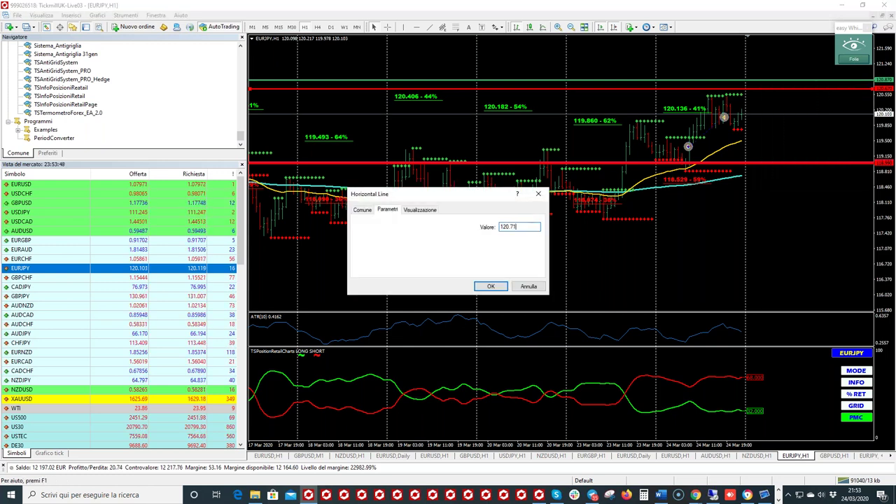
key(BackSpace)
text(4)
click(491, 287)
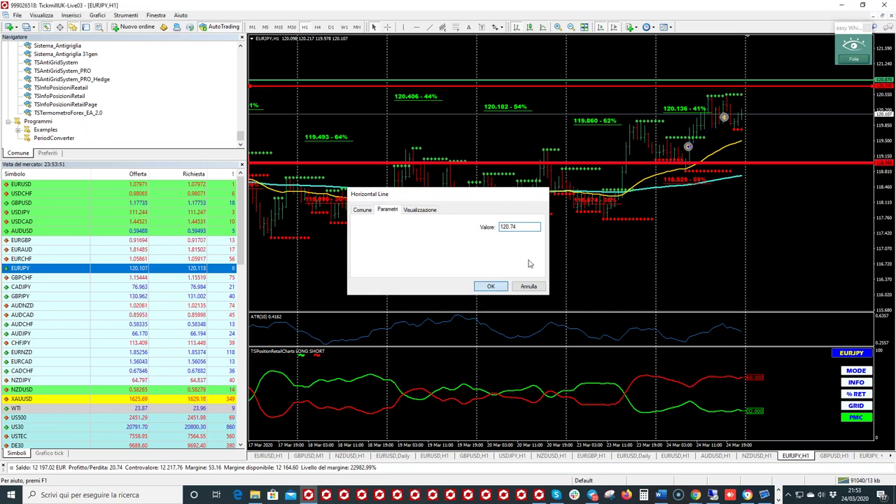
Change the colour of the 120.74 horizontal line to LimeGreen
right_click(820, 86)
click(836, 93)
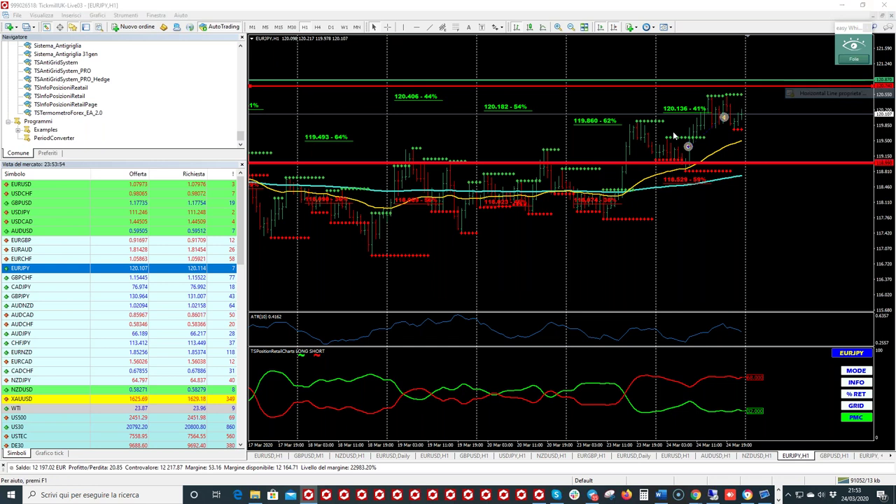
click(362, 210)
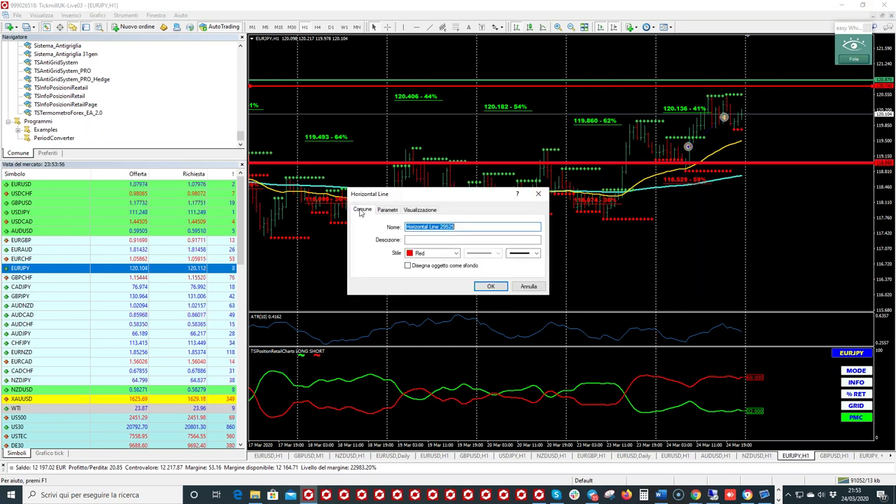
click(448, 252)
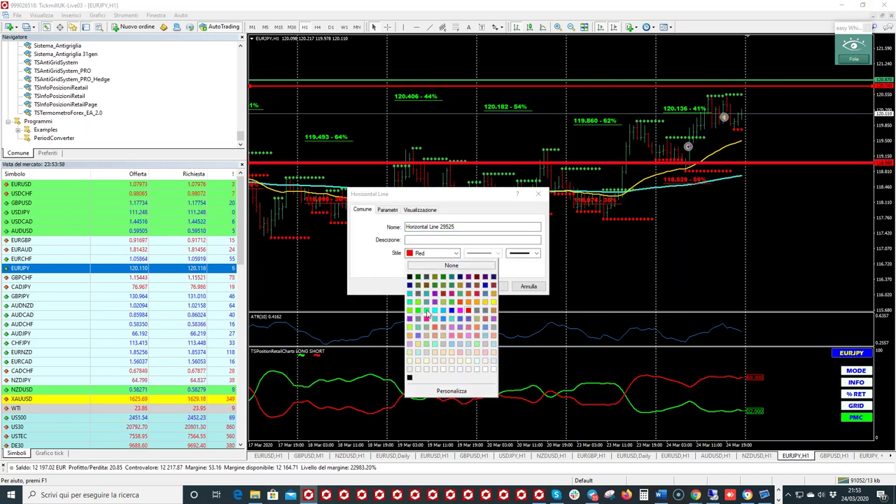
click(427, 311)
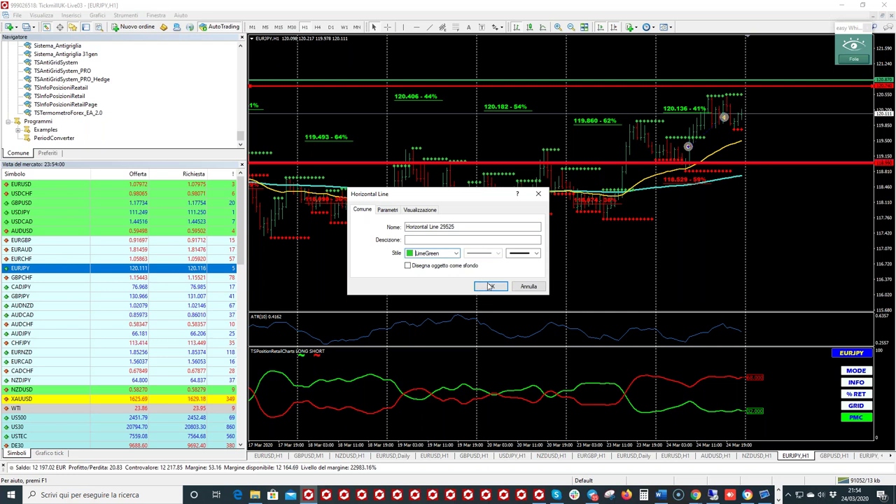
click(489, 287)
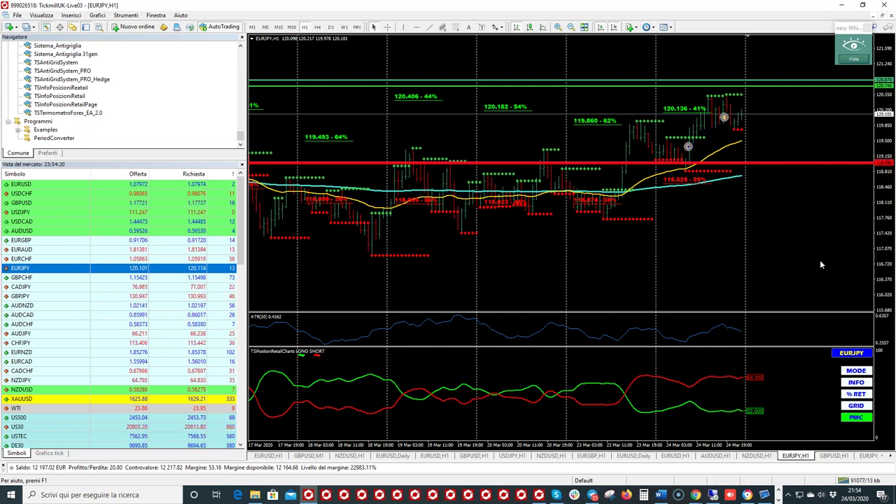
click(854, 60)
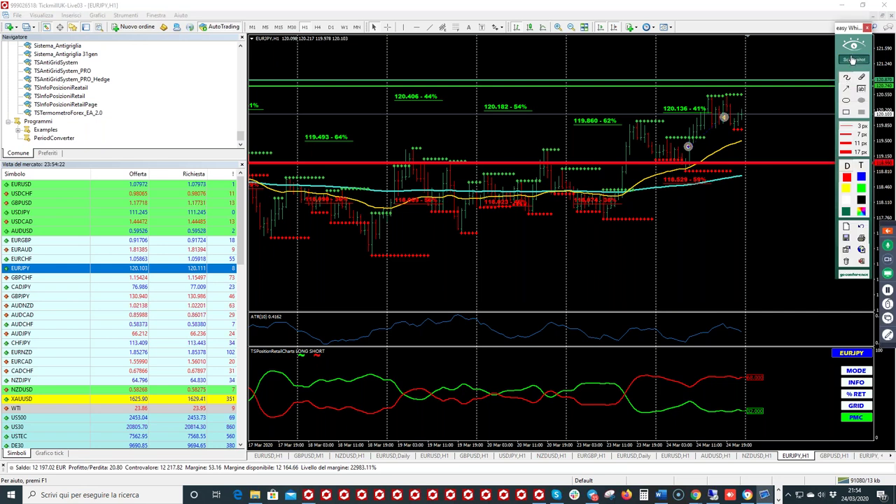
click(852, 60)
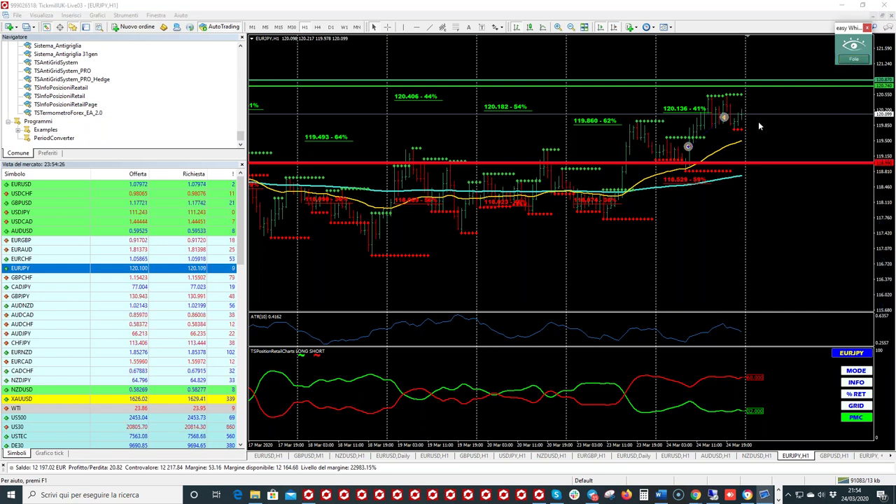
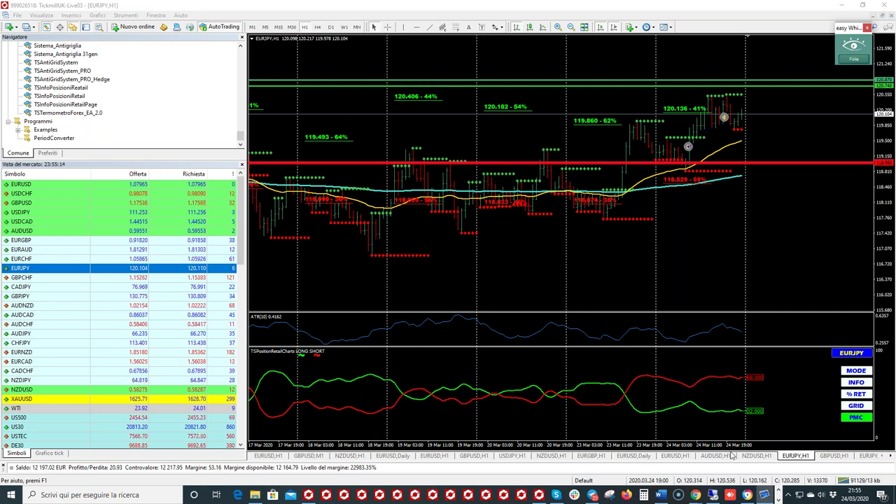
Close the EURJPY H1 chart
right_click(796, 458)
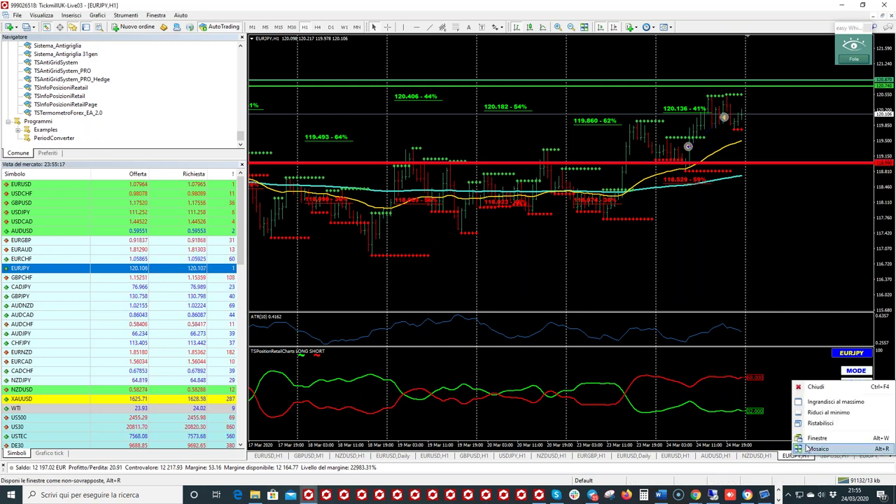
click(815, 388)
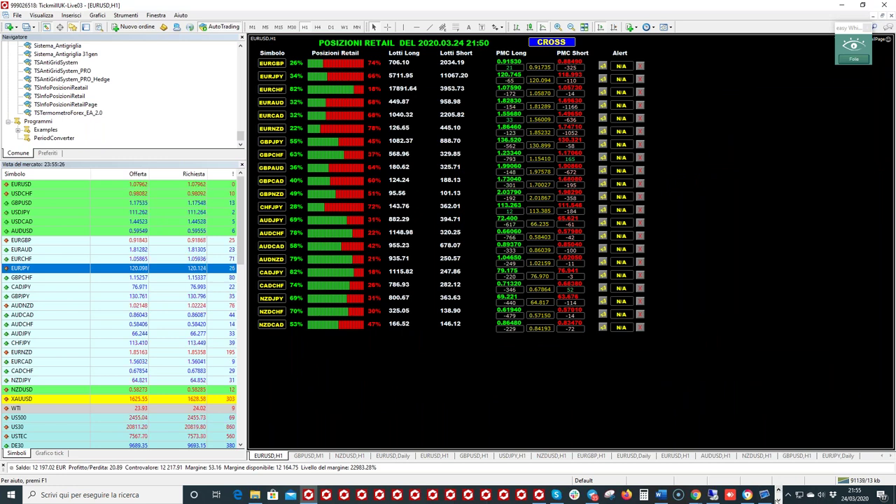
click(601, 497)
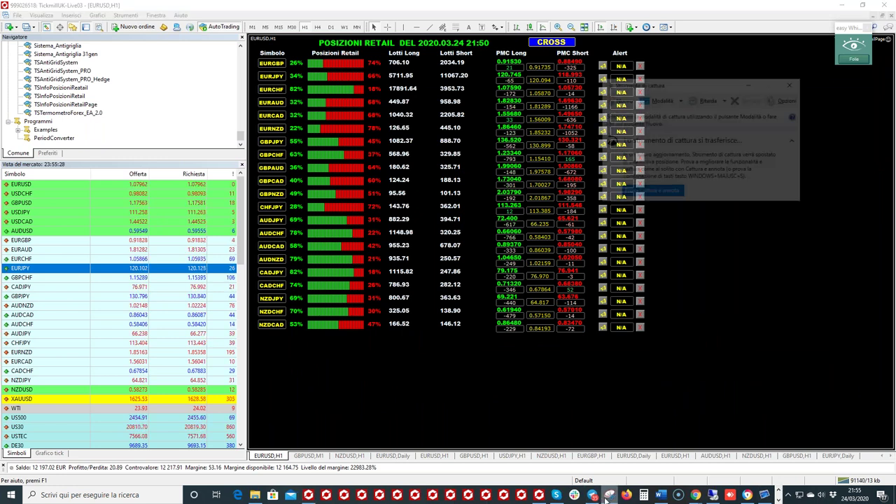
click(794, 83)
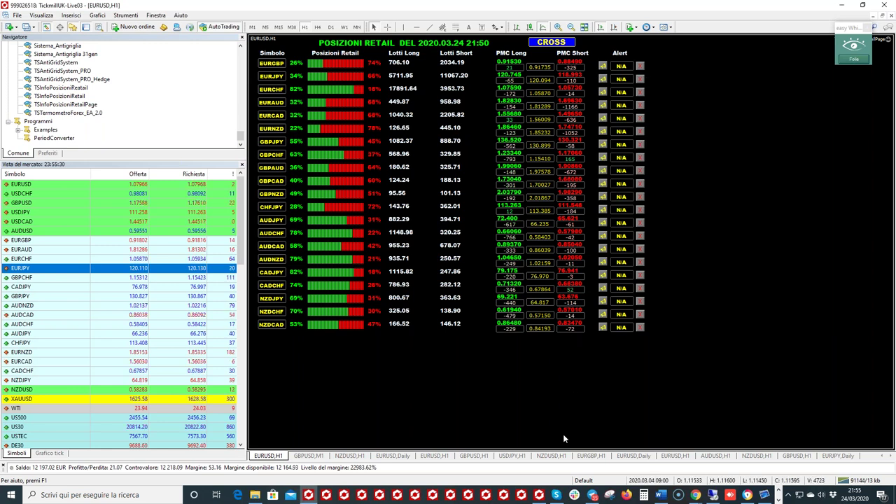
Bring up the NZDUSD H1 chart with the PMC levels and compress its price scale to include the upper green levels
click(550, 456)
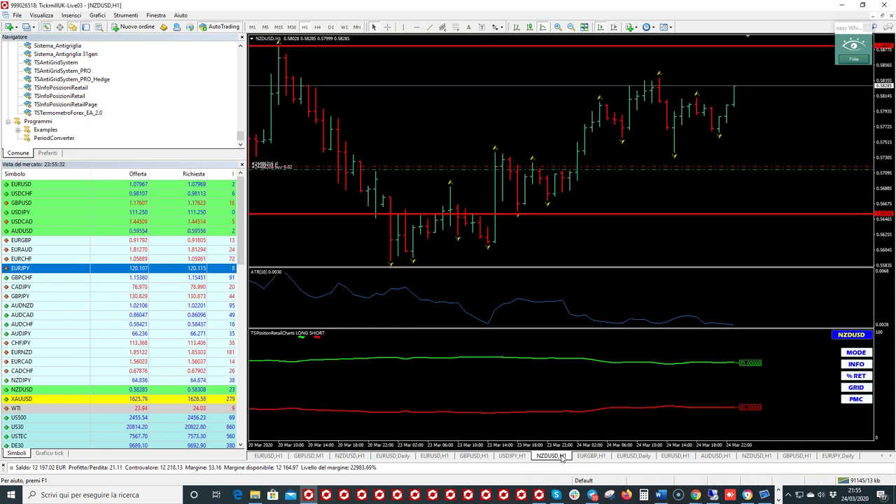
click(750, 455)
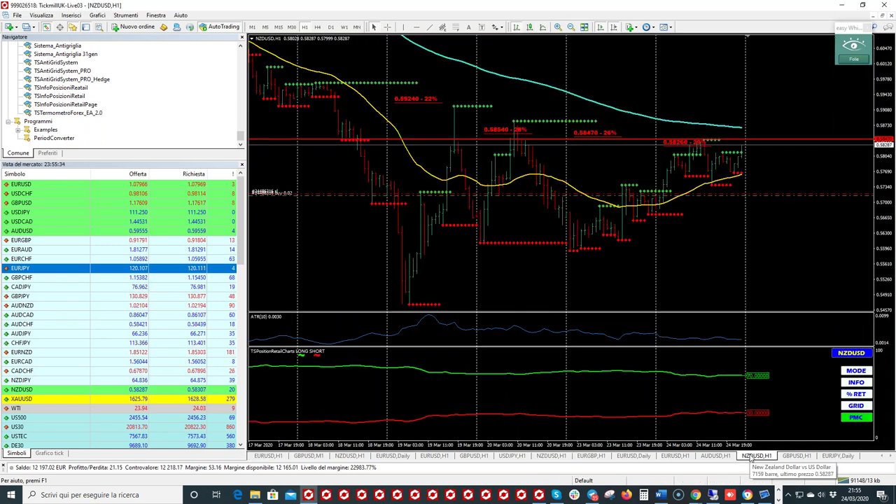
drag(886, 84, 888, 135)
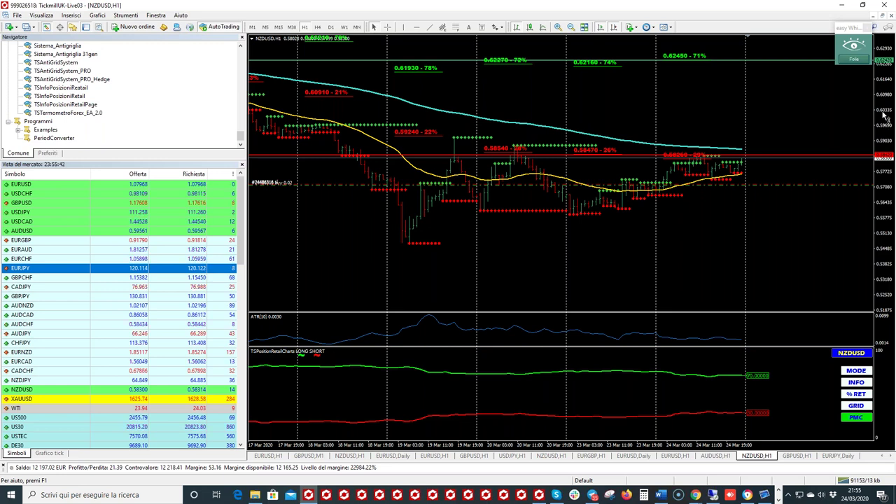
Circle the latest red PMC level and the 0.62450 - 71% level on the NZDUSD chart, adding arrows to both, and clear the annotations
click(854, 59)
mouse_move(682, 160)
mouse_down()
mouse_move(668, 147)
mouse_move(689, 169)
mouse_move(697, 151)
mouse_move(677, 149)
mouse_up()
mouse_move(683, 45)
mouse_down()
mouse_move(665, 61)
mouse_move(689, 71)
mouse_move(713, 63)
mouse_move(699, 44)
mouse_up()
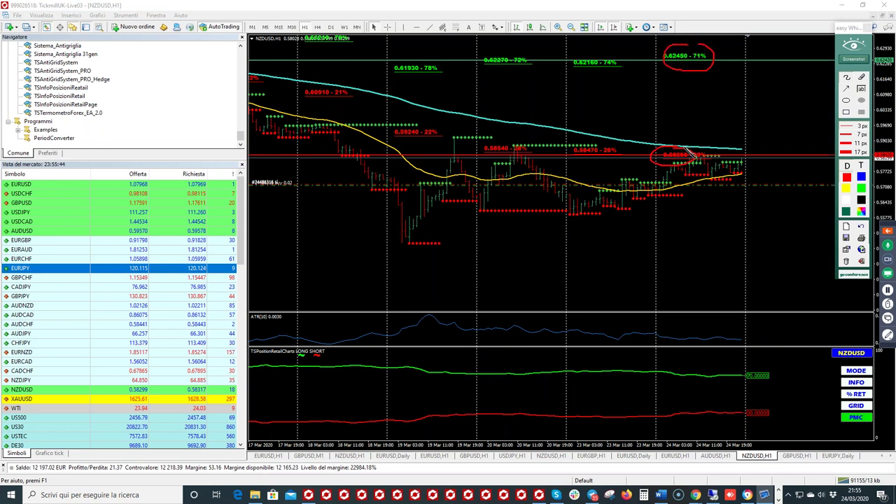
drag(709, 137, 693, 155)
drag(689, 63, 700, 69)
drag(606, 69, 699, 68)
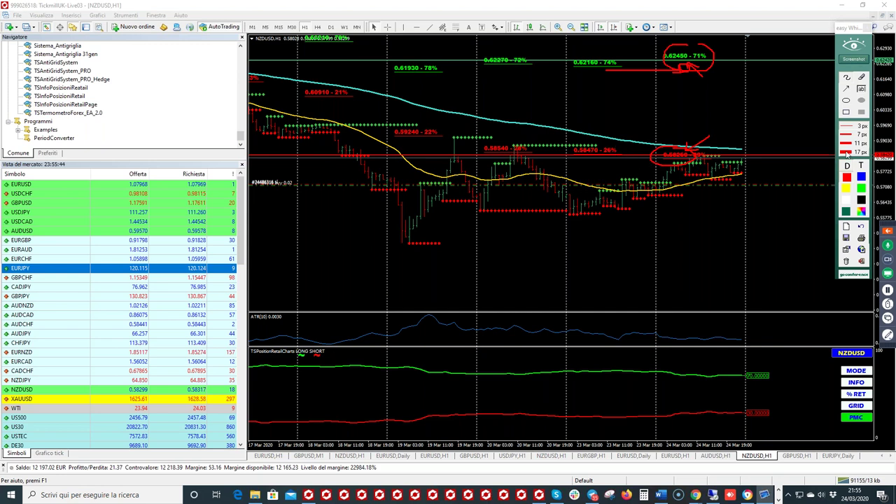
click(852, 59)
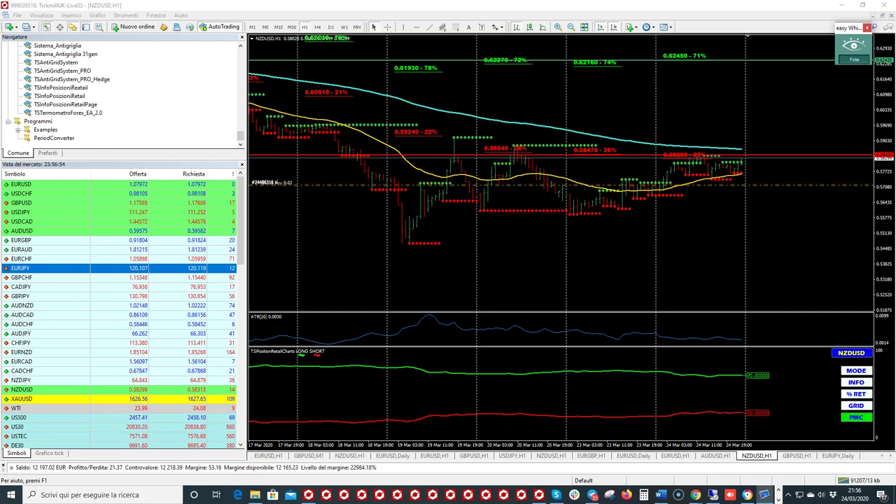
Circle the latest red level and the 0.58470 - 26% level, draw a stroke between them, and clear the marks
mouse_move(683, 148)
mouse_down()
mouse_move(657, 149)
mouse_move(686, 165)
mouse_move(720, 164)
mouse_up()
mouse_move(625, 145)
mouse_down()
mouse_move(577, 141)
mouse_move(567, 153)
mouse_move(619, 147)
mouse_up()
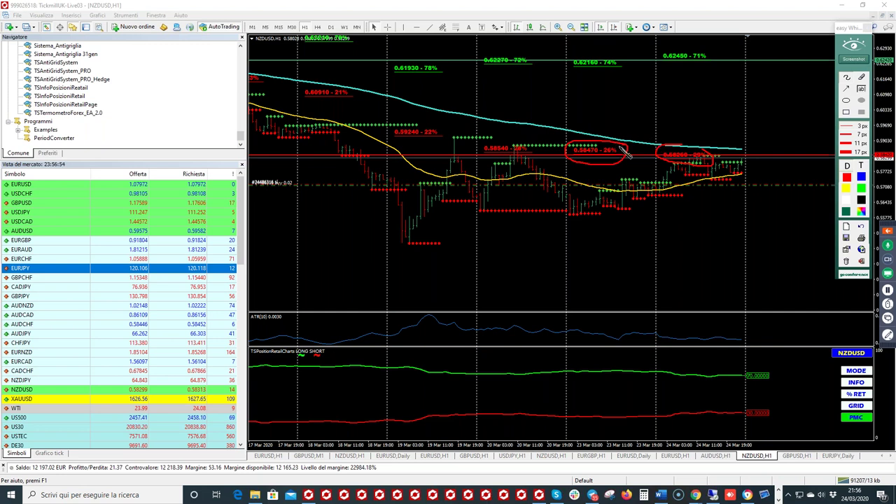
mouse_move(618, 145)
mouse_down()
mouse_move(642, 132)
mouse_move(703, 149)
mouse_up()
click(854, 44)
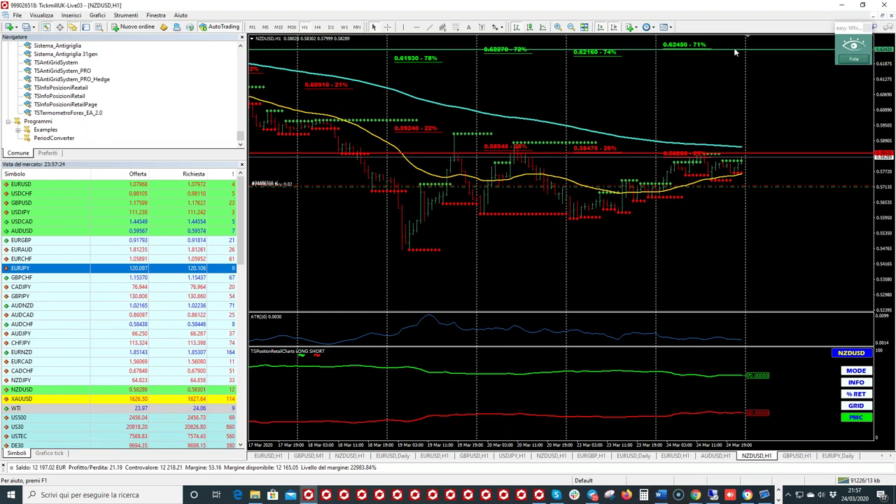
Circle the latest red level together with the green 0.62450 - 71% level, and return to the live chart
click(854, 45)
mouse_move(700, 148)
mouse_down()
mouse_move(660, 154)
mouse_move(690, 166)
mouse_move(707, 159)
mouse_move(688, 150)
mouse_up()
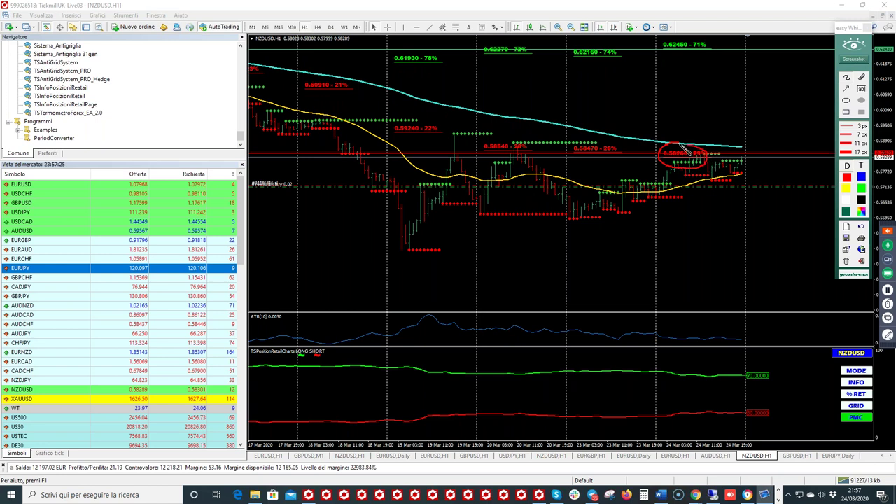
mouse_move(704, 43)
mouse_down()
mouse_move(661, 36)
mouse_move(656, 51)
mouse_move(709, 43)
mouse_up()
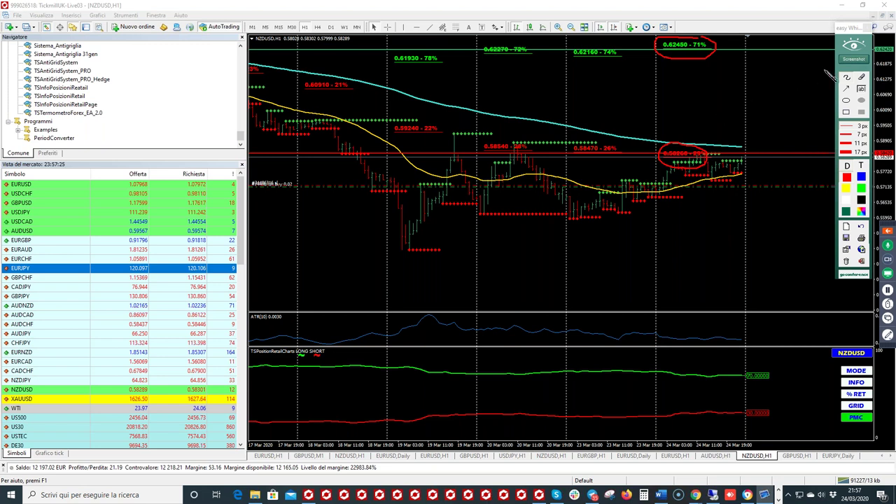
click(847, 79)
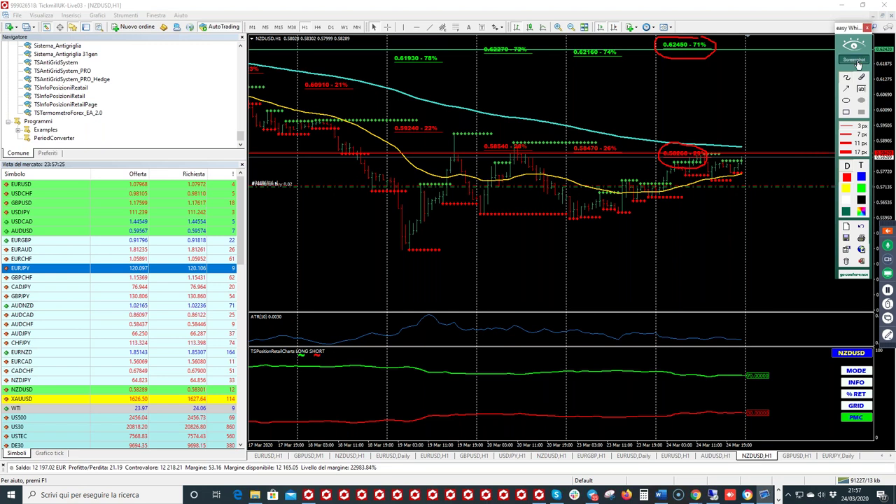
click(853, 49)
Check the NZDUSD price levels with the crosshair, circle the latest red PMC level, and clear the annotation
click(389, 27)
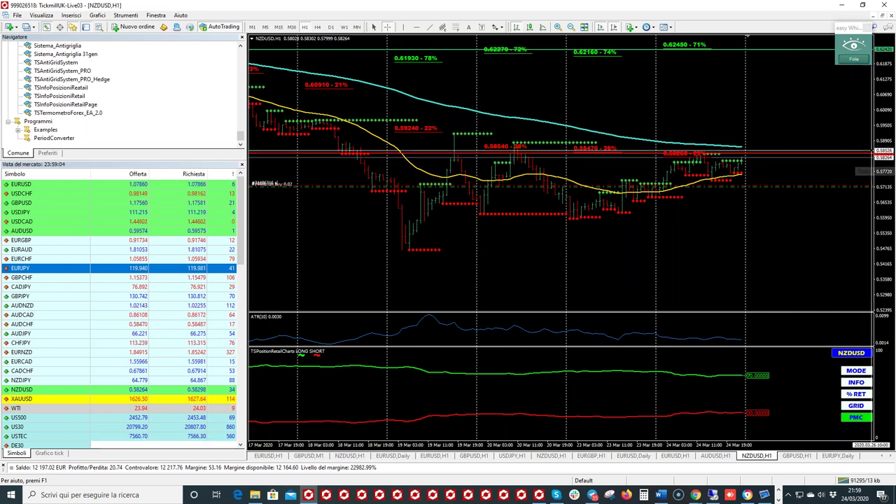
mouse_move(866, 133)
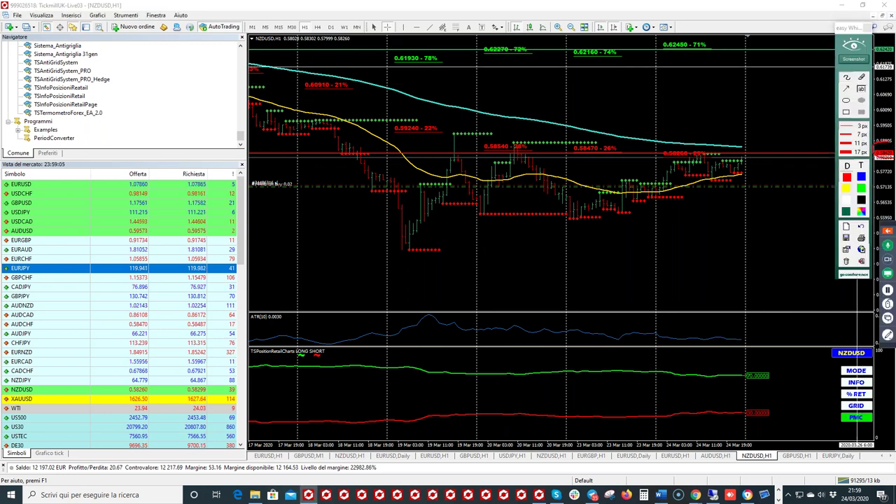
mouse_move(671, 147)
mouse_down()
mouse_move(659, 157)
mouse_move(704, 156)
mouse_move(685, 143)
mouse_up()
click(854, 61)
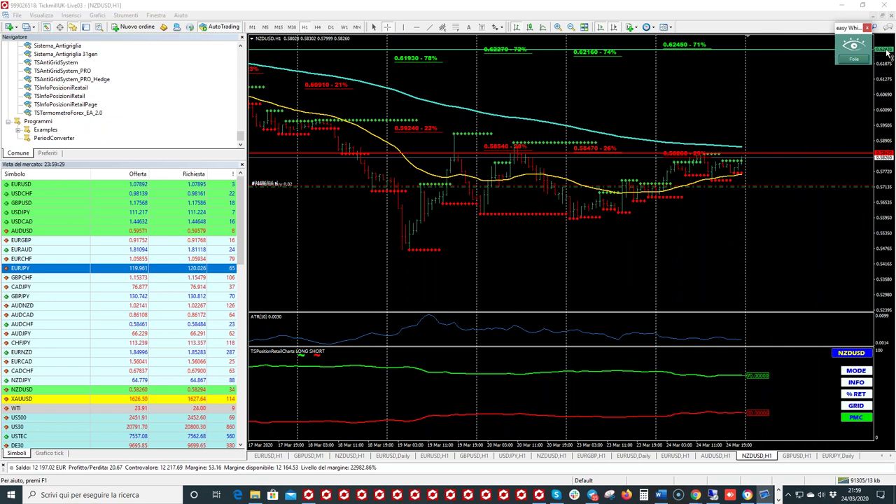
Circle the 0.62450 - 71% level and mark the red short line in the retail positions indicator, and clear the marks
click(847, 57)
mouse_move(700, 39)
mouse_down()
mouse_move(657, 50)
mouse_move(703, 60)
mouse_move(715, 42)
mouse_up()
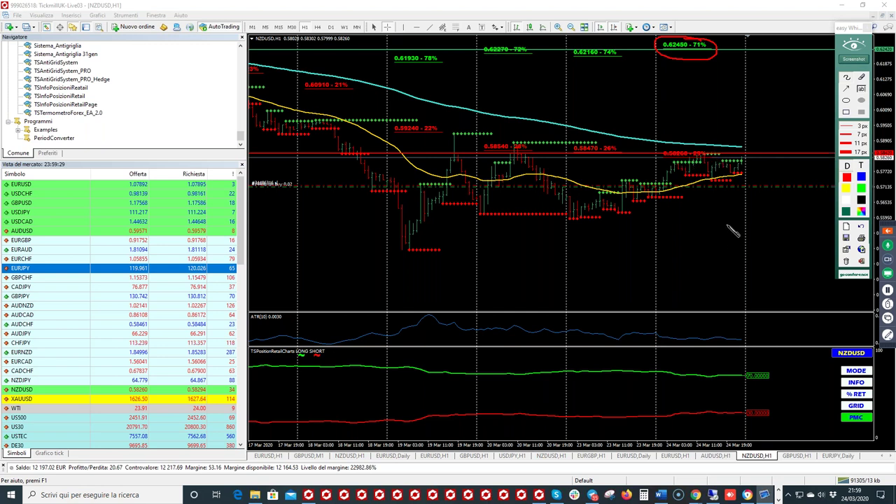
drag(658, 412, 659, 420)
click(854, 45)
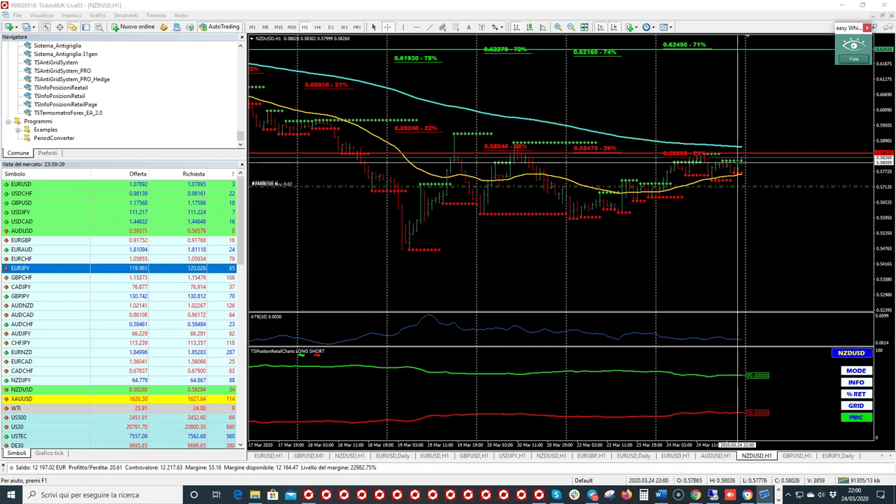
Turn off the crosshair, circle the red PMC line ahead of the latest price, and draw one upward and one downward arrow from it
key(Escape)
mouse_move(738, 172)
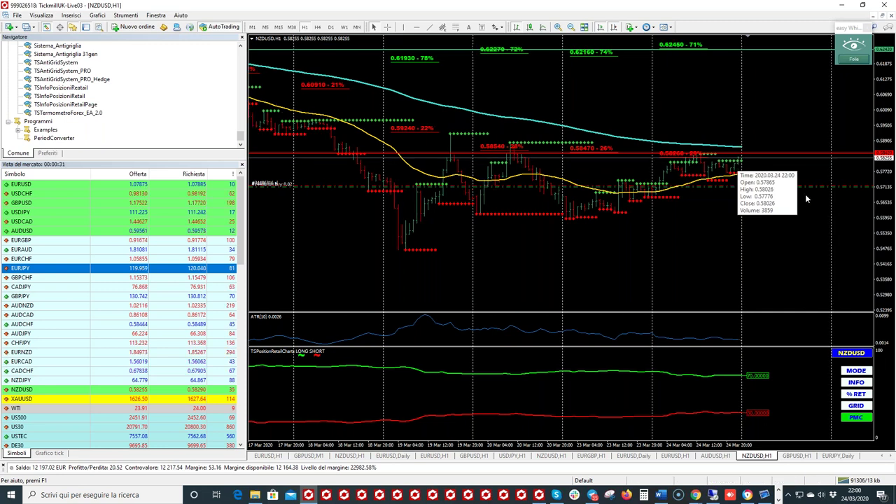
click(854, 59)
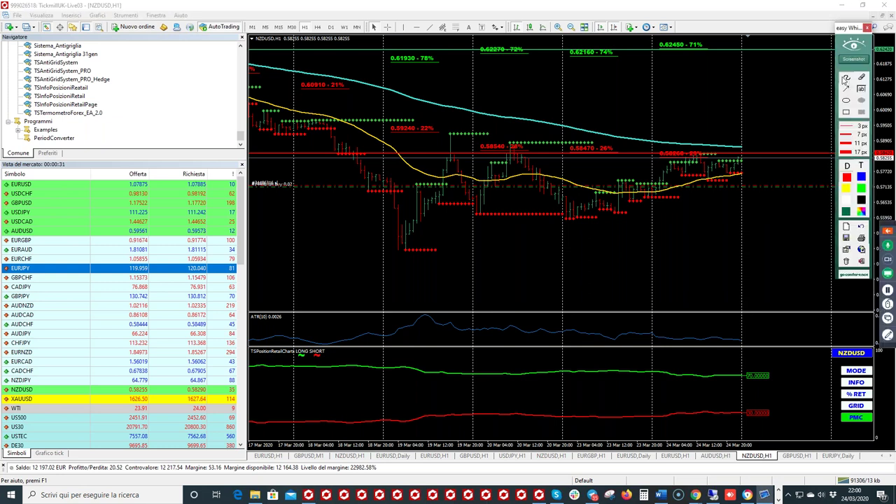
mouse_move(806, 142)
mouse_down()
mouse_move(778, 159)
mouse_move(791, 161)
mouse_up()
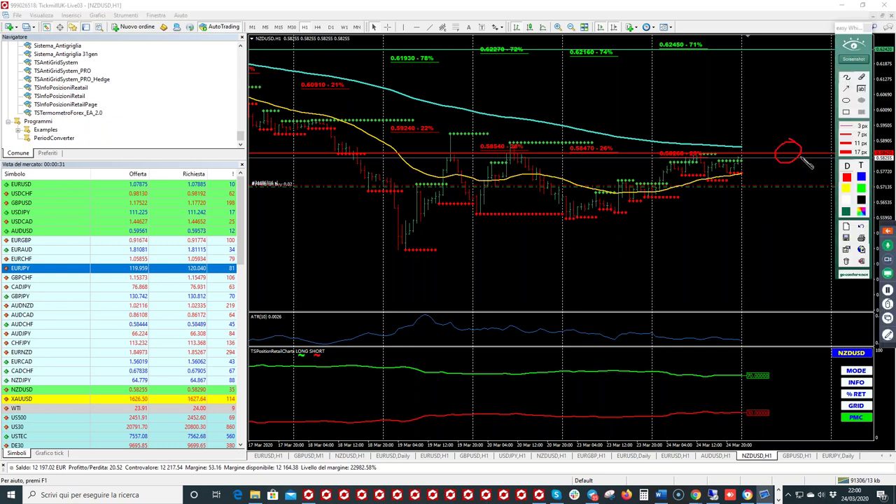
mouse_move(812, 171)
mouse_down()
mouse_move(815, 184)
mouse_move(819, 165)
mouse_up()
mouse_move(804, 147)
mouse_down()
mouse_move(819, 128)
mouse_move(824, 137)
mouse_up()
drag(811, 173, 816, 172)
Circle the upper green PMC line with rising and falling arrows, circle the latest price action, and clear all annotations
mouse_move(760, 43)
mouse_down()
mouse_move(748, 53)
mouse_move(771, 49)
mouse_move(760, 40)
mouse_move(791, 40)
mouse_move(789, 47)
mouse_up()
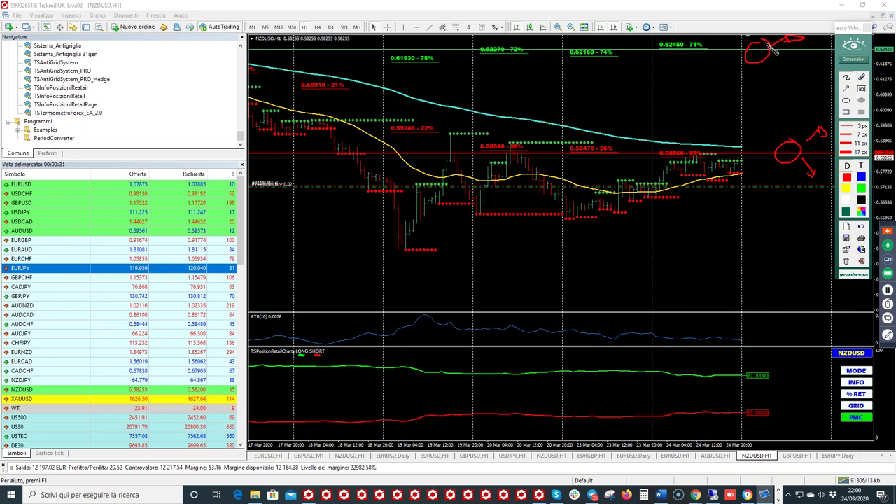
mouse_move(769, 64)
mouse_down()
mouse_move(784, 88)
mouse_move(776, 94)
mouse_up()
mouse_move(748, 159)
mouse_down()
mouse_move(665, 161)
mouse_move(742, 194)
mouse_move(714, 147)
mouse_up()
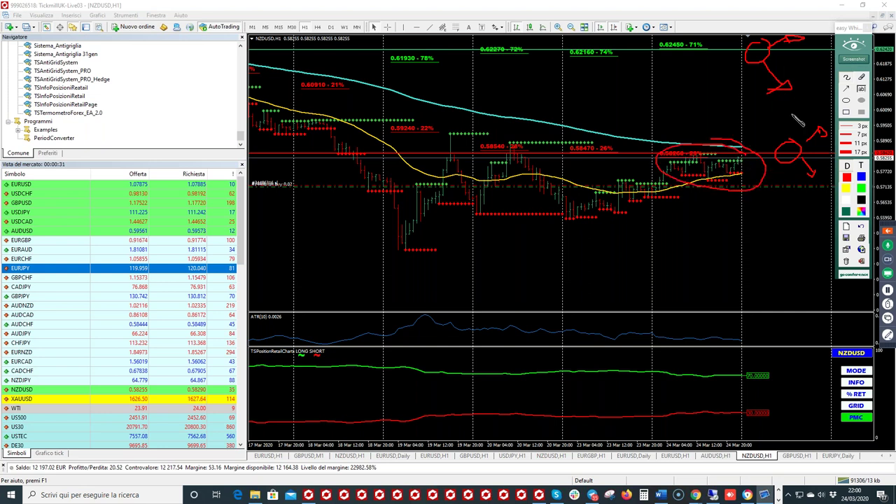
click(853, 61)
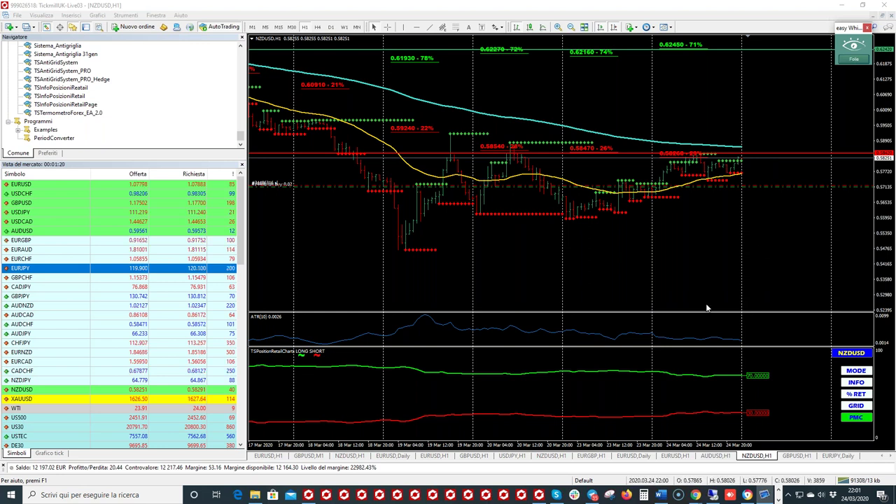
Check NZDUSD in the MAJOR retail positions table and add a horizontal line at 0.5844 to its H1 PMC chart
click(272, 456)
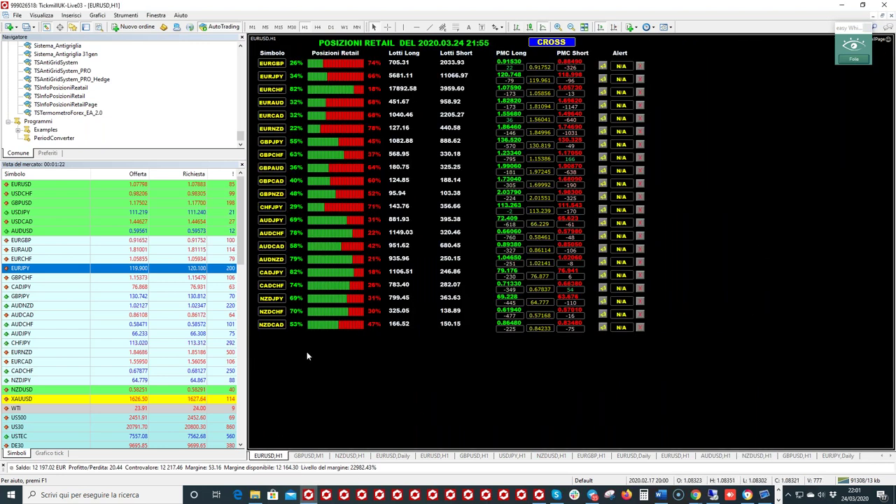
click(552, 43)
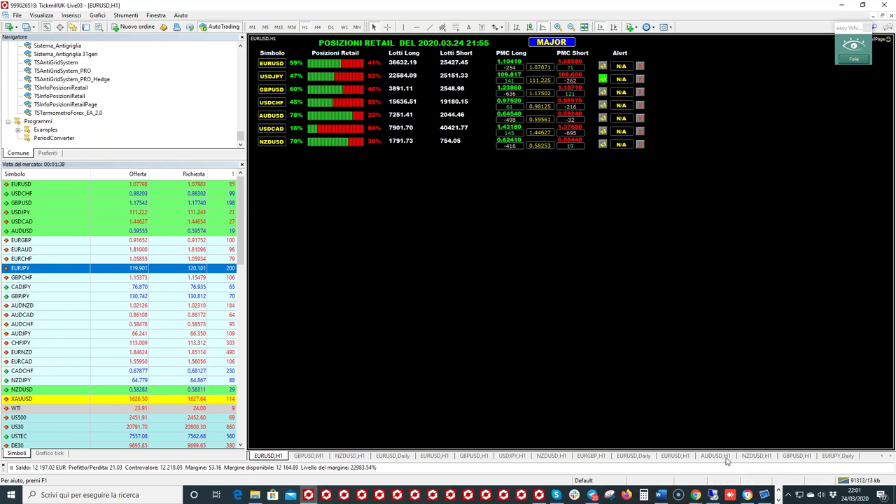
click(759, 456)
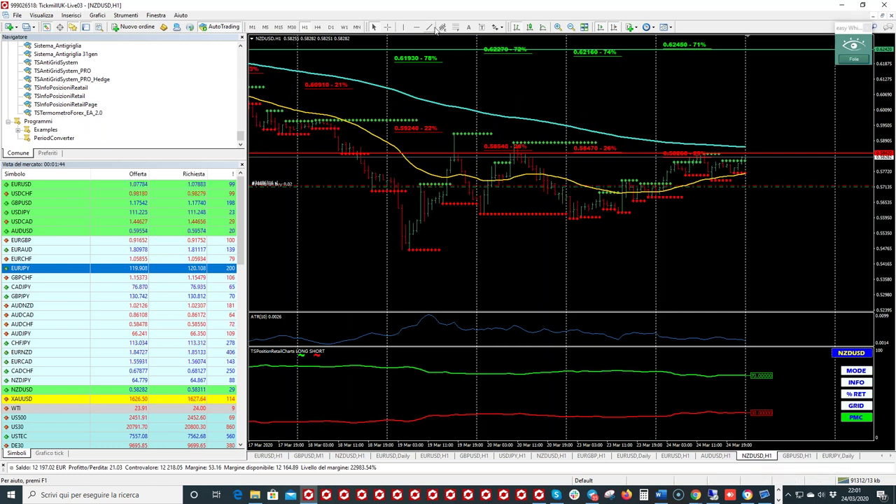
click(798, 148)
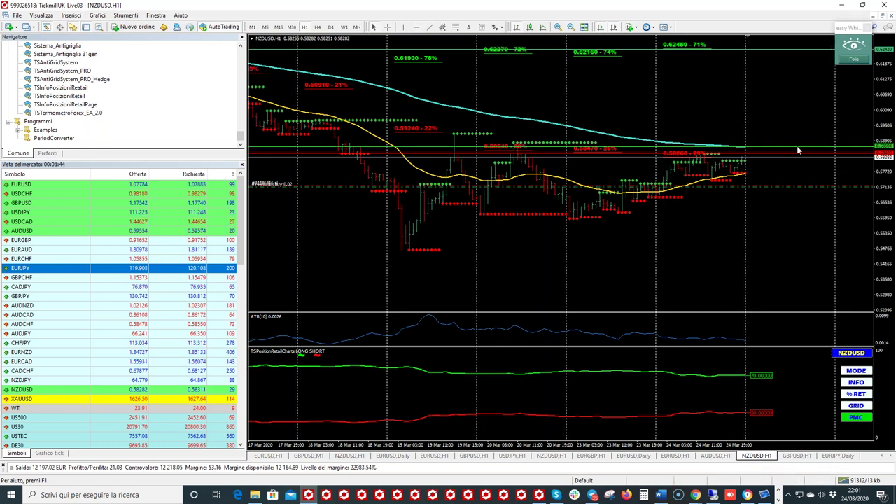
right_click(798, 150)
click(812, 154)
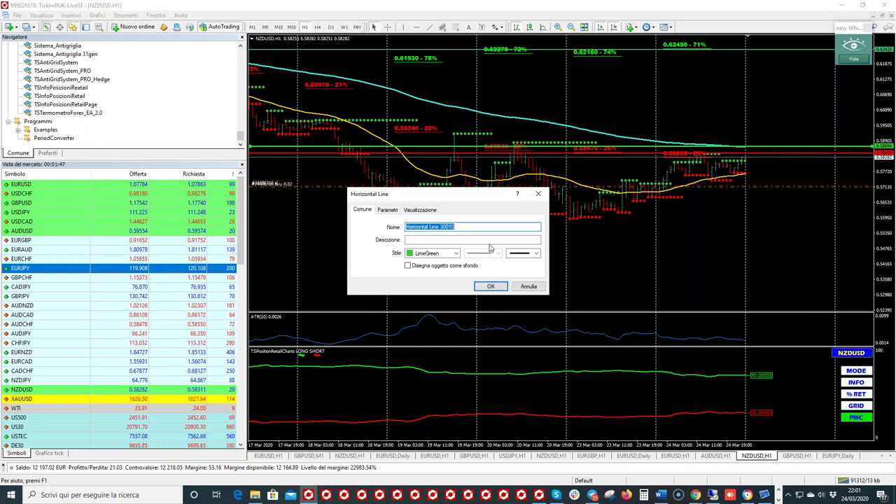
click(394, 210)
click(528, 227)
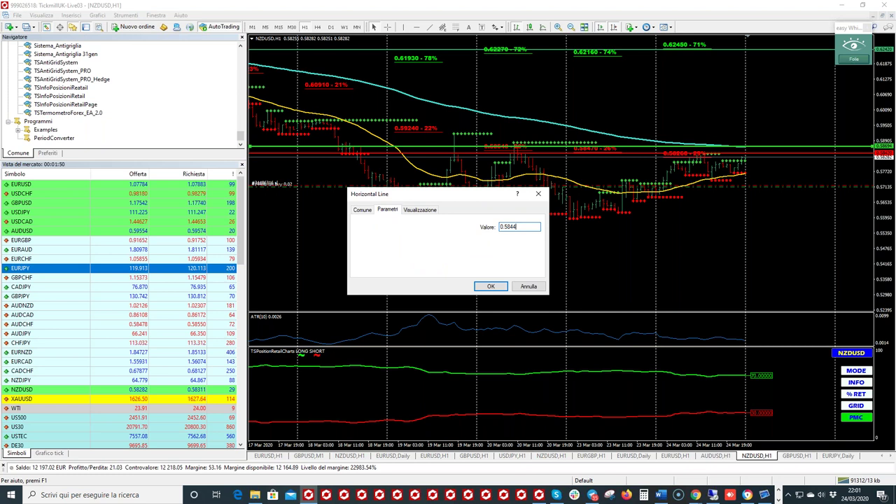
click(491, 287)
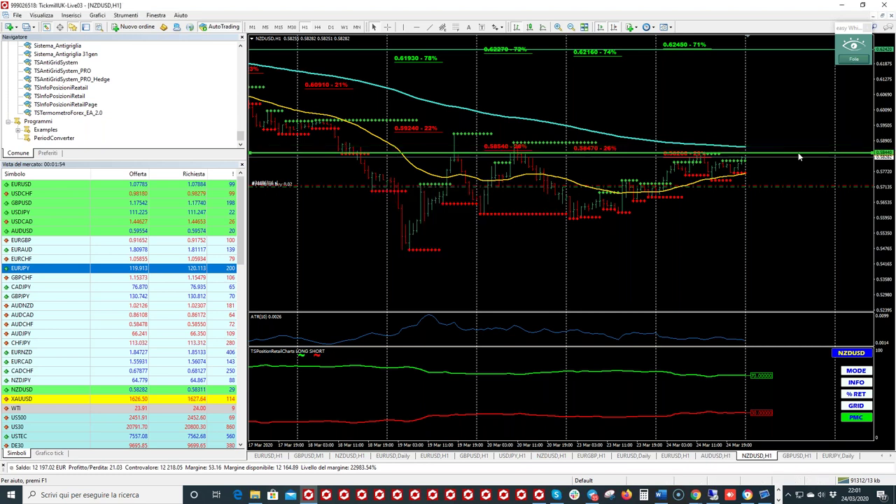
Change the colour of the 0.5844 horizontal line to Red
right_click(798, 157)
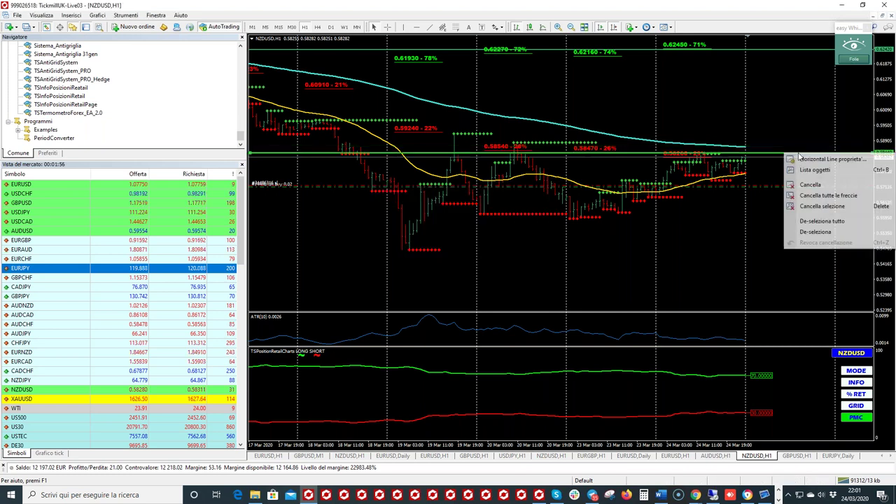
click(809, 160)
click(366, 209)
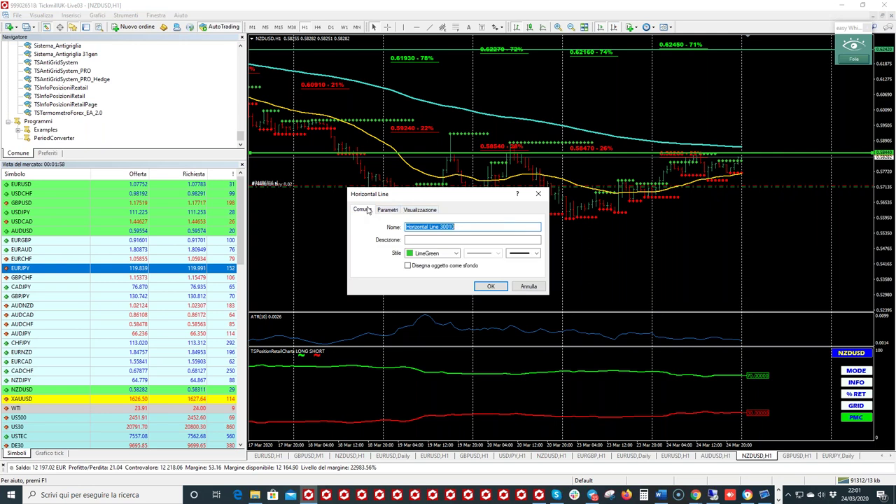
click(456, 254)
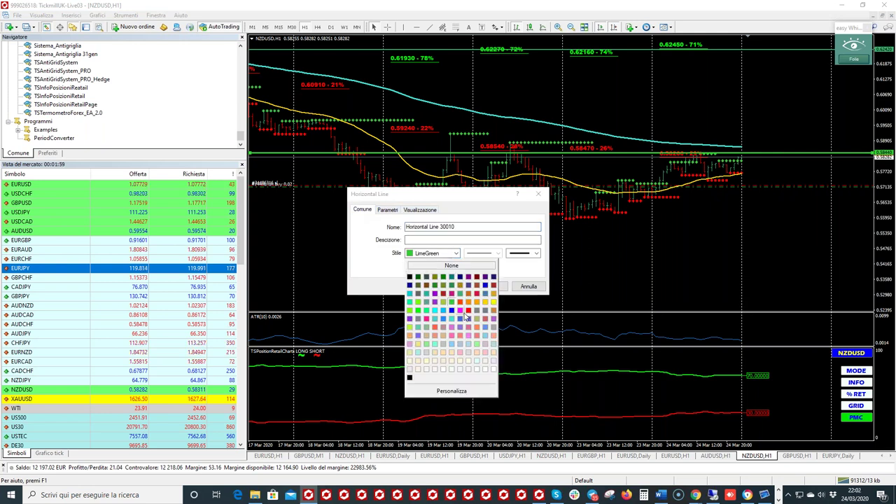
click(469, 316)
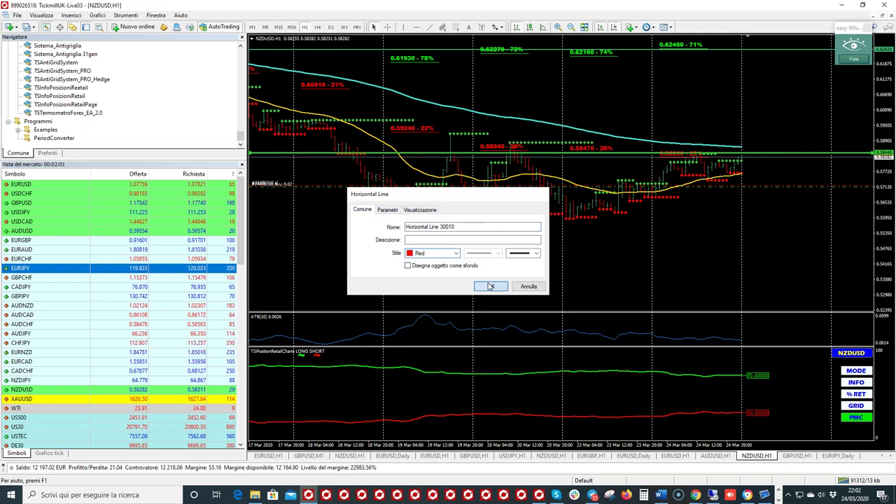
click(485, 287)
Compare the MAJOR retail positions table with both NZDUSD H1 charts, and bring up the EURJPY Daily chart
click(273, 456)
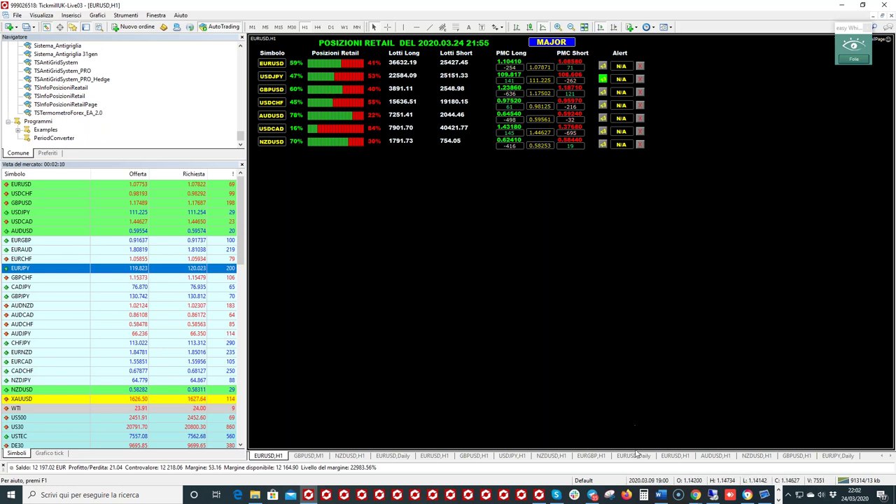
click(559, 459)
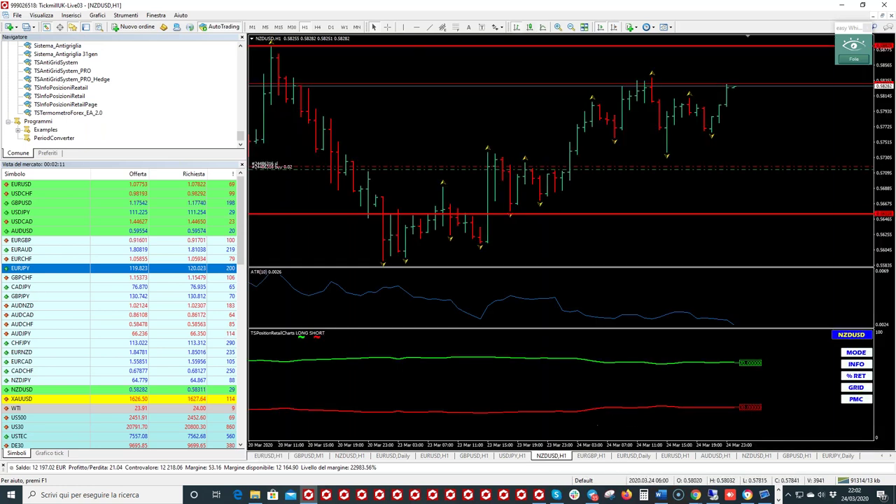
click(752, 457)
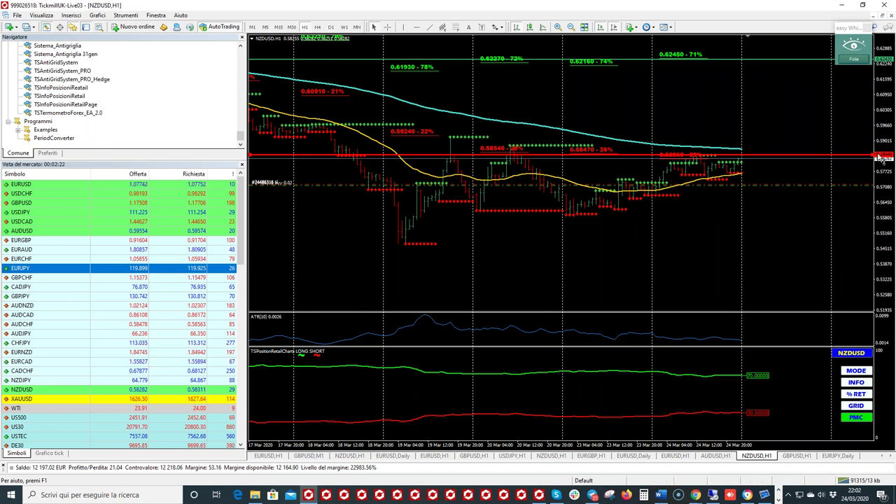
drag(881, 159, 882, 112)
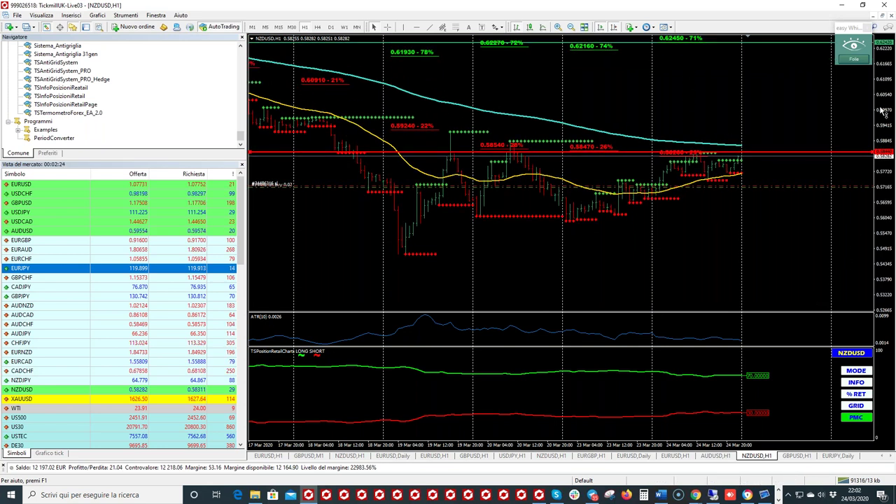
click(838, 455)
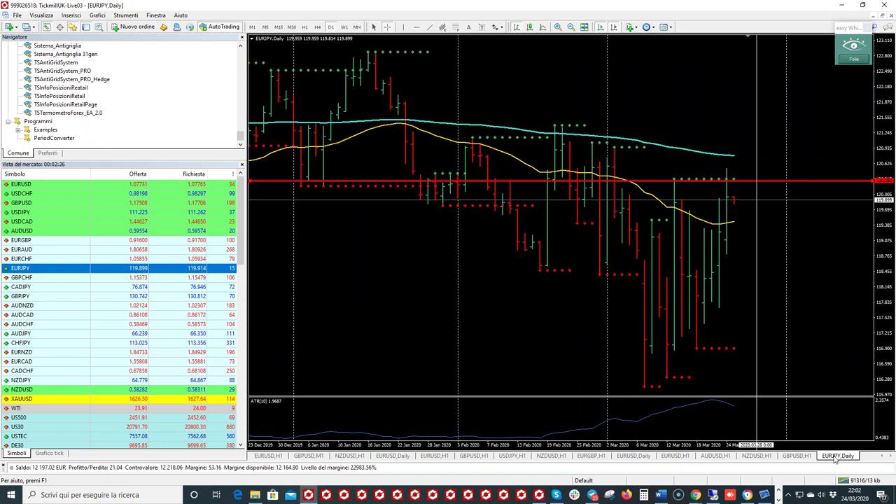
Load NZDUSD onto the EURJPY Daily chart and inspect the latest price action around the thick red level with the crosshair
click(38, 203)
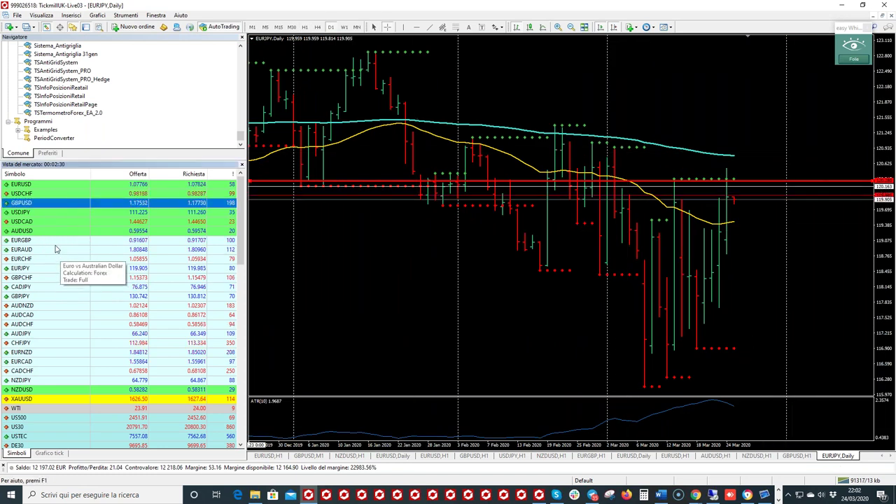
drag(87, 389, 497, 343)
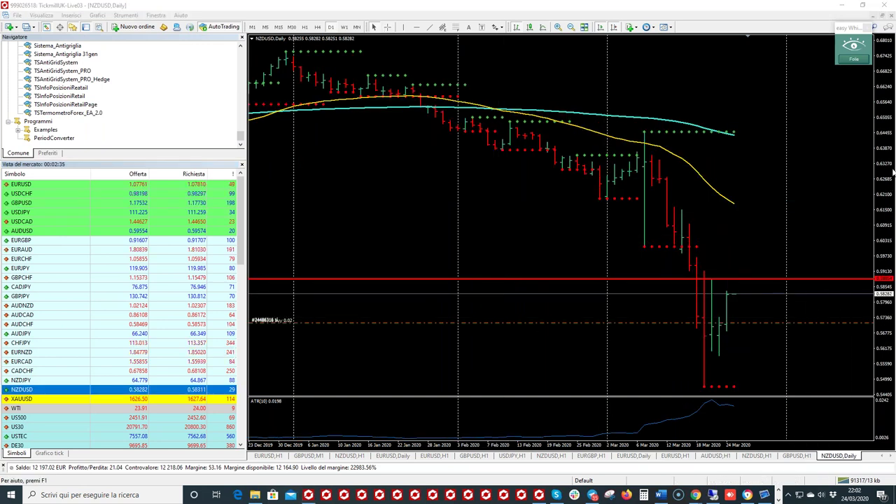
click(706, 264)
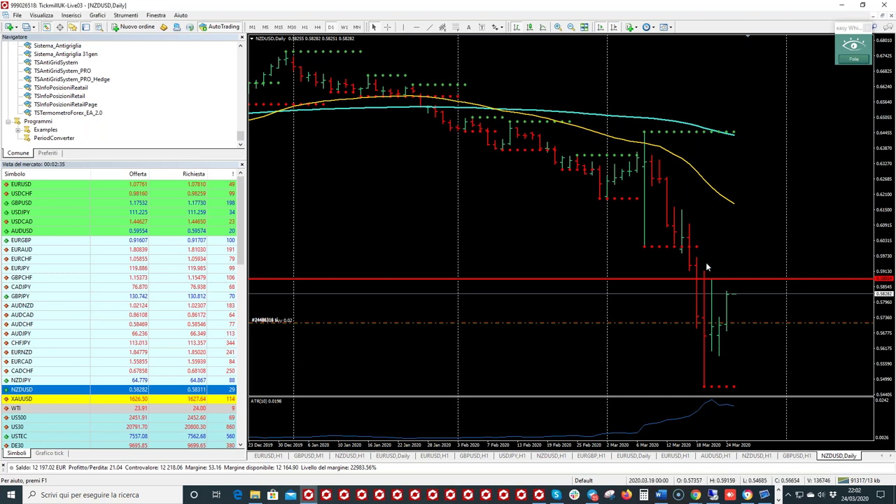
middle_click(769, 269)
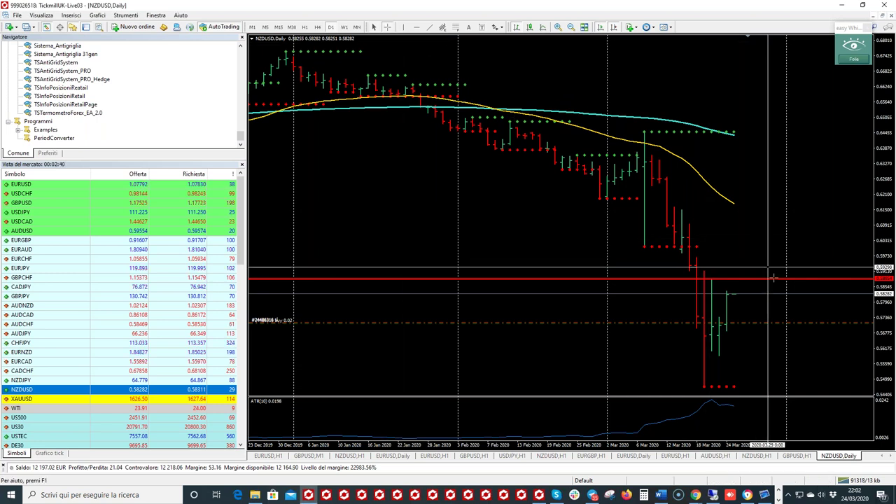
drag(812, 279, 762, 294)
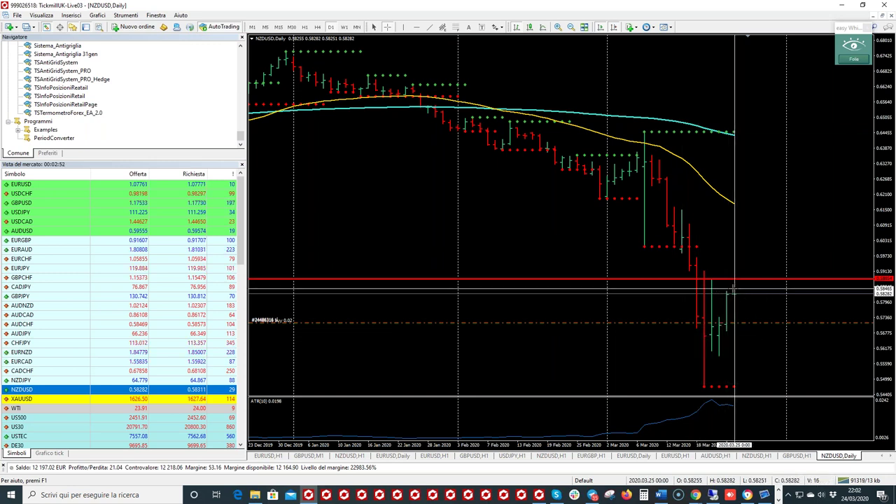
Switch to the remote MetaTrader session and raise the yellow target line on the NZDUSD H1 chart to 0.59138
click(713, 496)
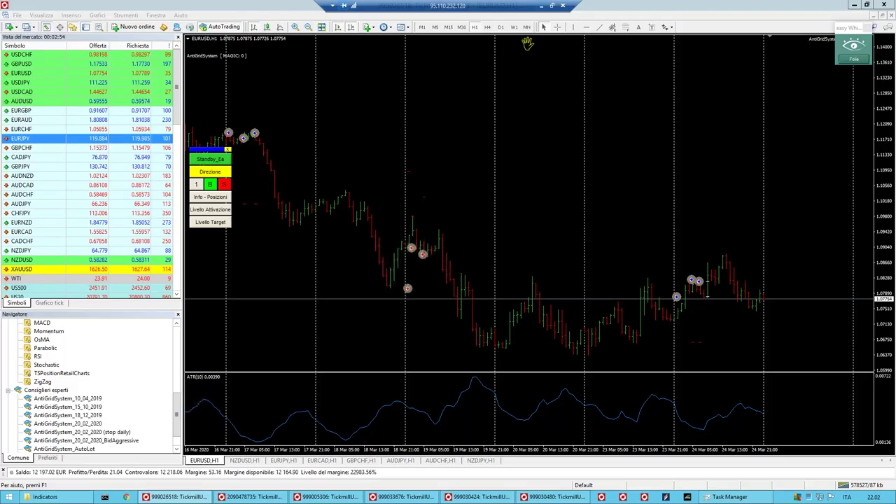
click(257, 462)
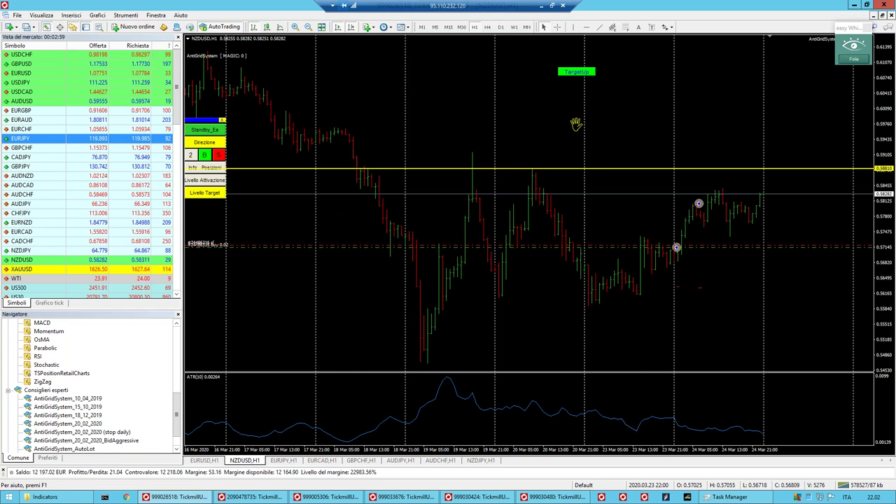
scroll(665, 171, left, 2)
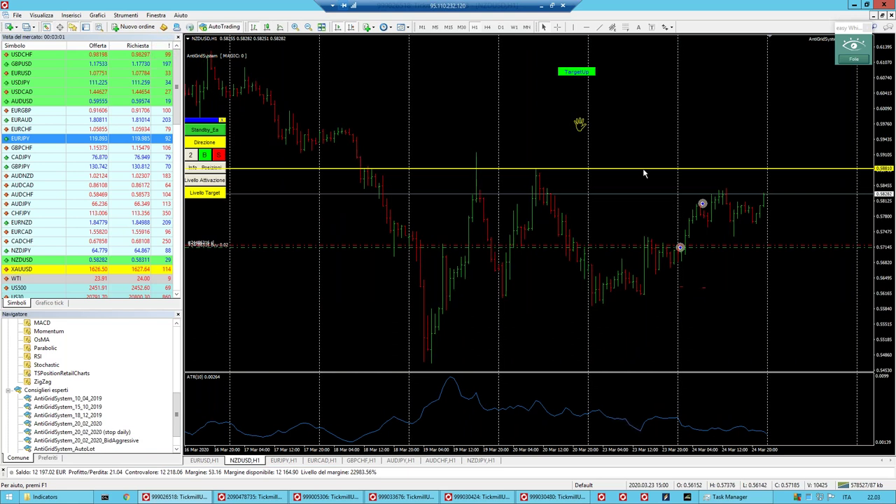
drag(644, 169, 649, 156)
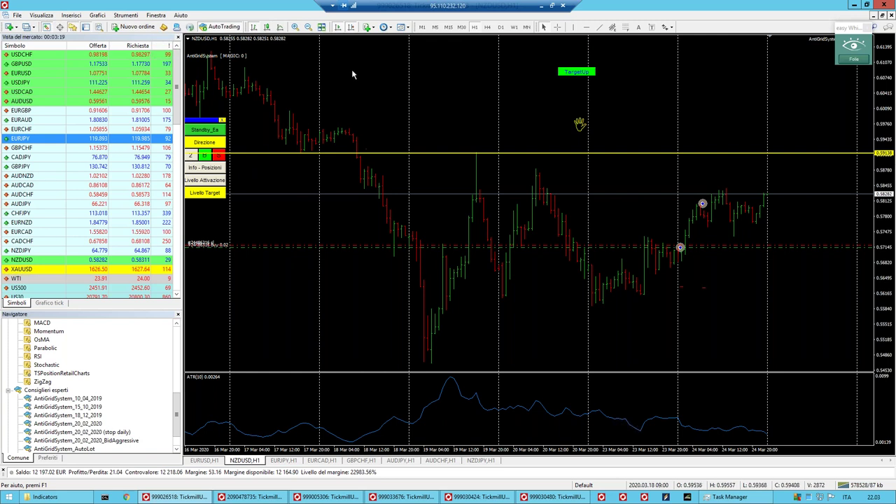
Open the input values of the AntiGridSystem_20_02_2020 expert on NZDUSD H1 and enlarge the dialog to review every parameter
key(F7)
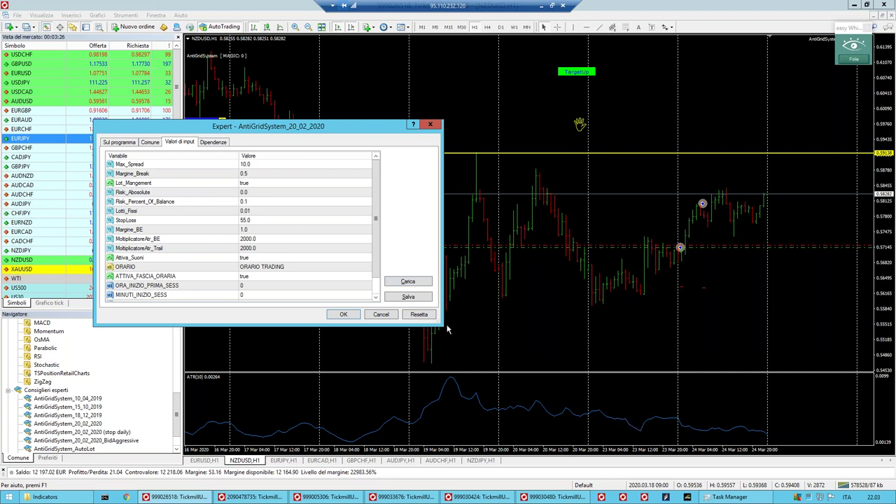
drag(442, 326, 522, 394)
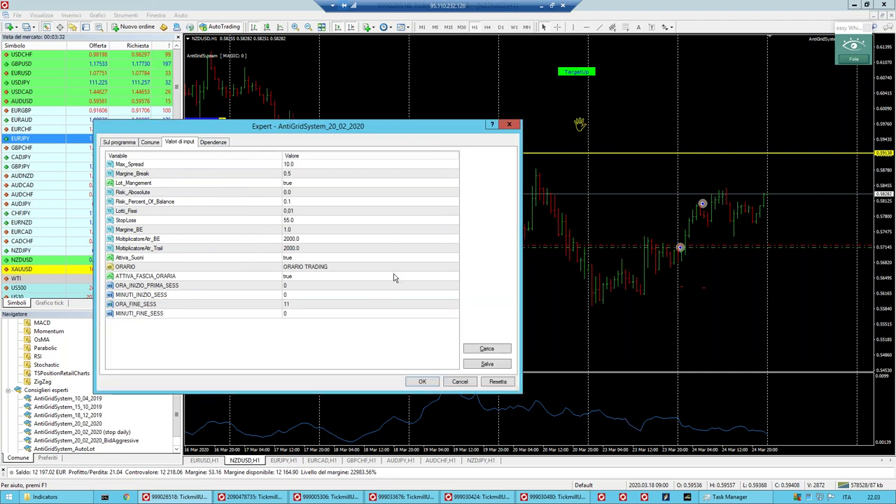
click(543, 6)
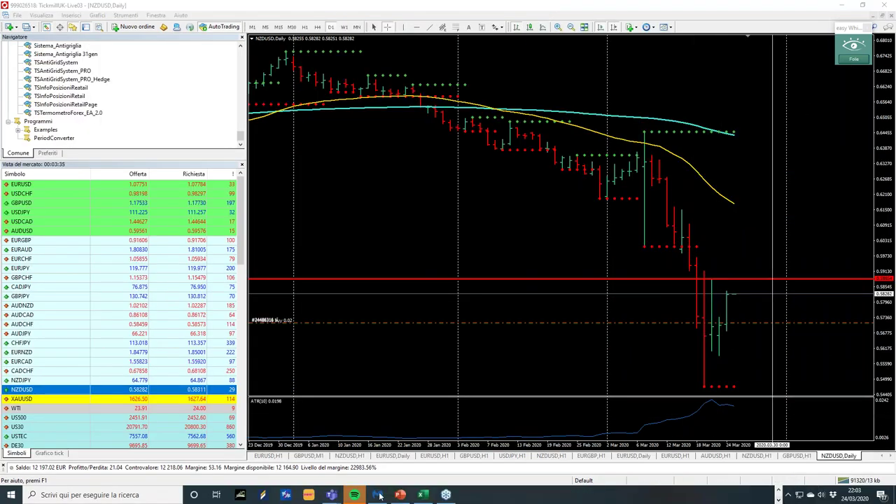
Switch to the Excel FOREX table and select the whole NZDUSD row
key(alt+Tab)
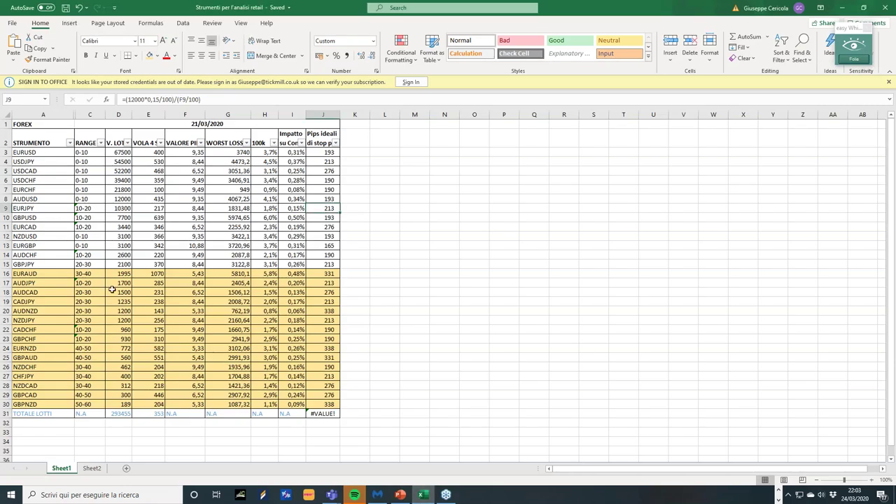
click(44, 209)
click(6, 237)
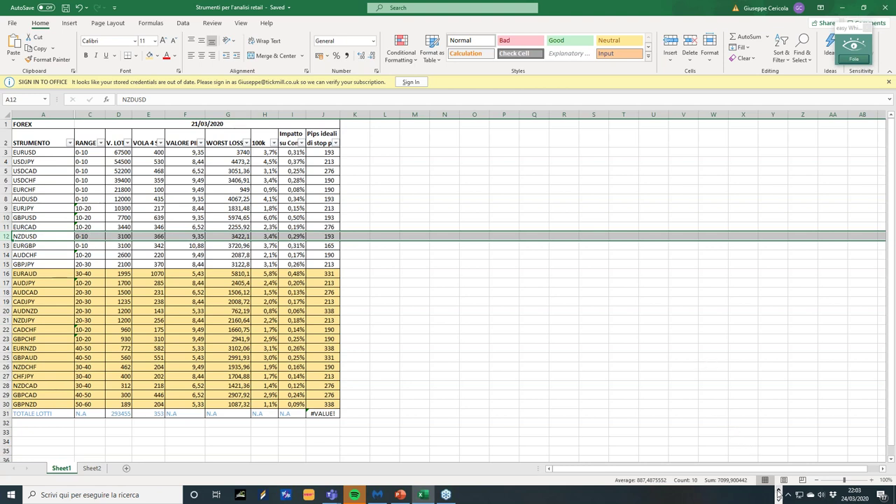
Check NZDUSD in the MAJOR retail positions table in MetaTrader, and select its ideal stop pips cell in Excel
click(308, 494)
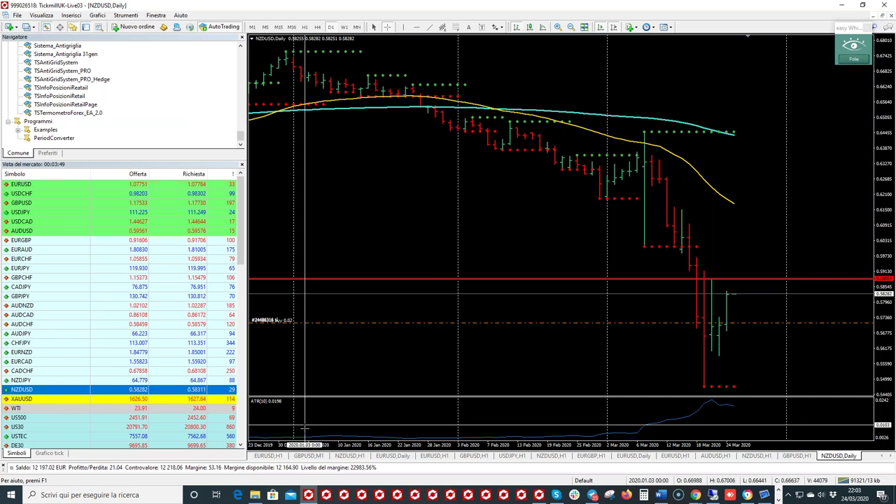
click(277, 457)
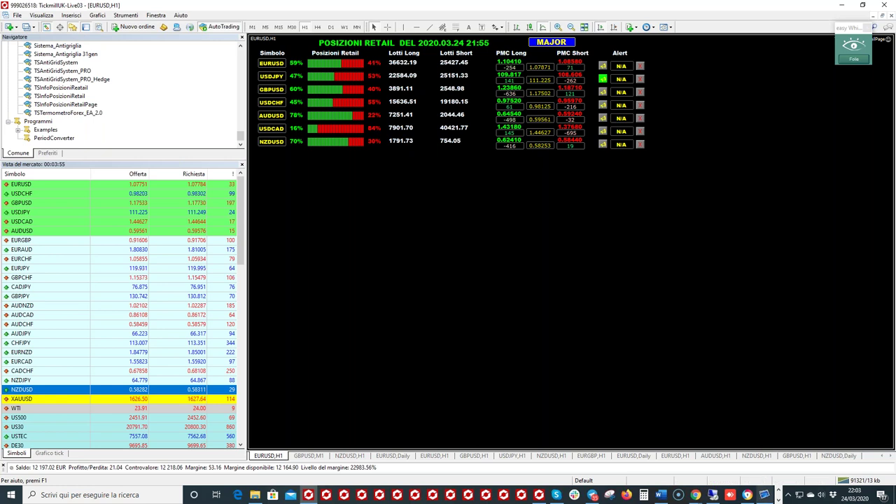
click(779, 497)
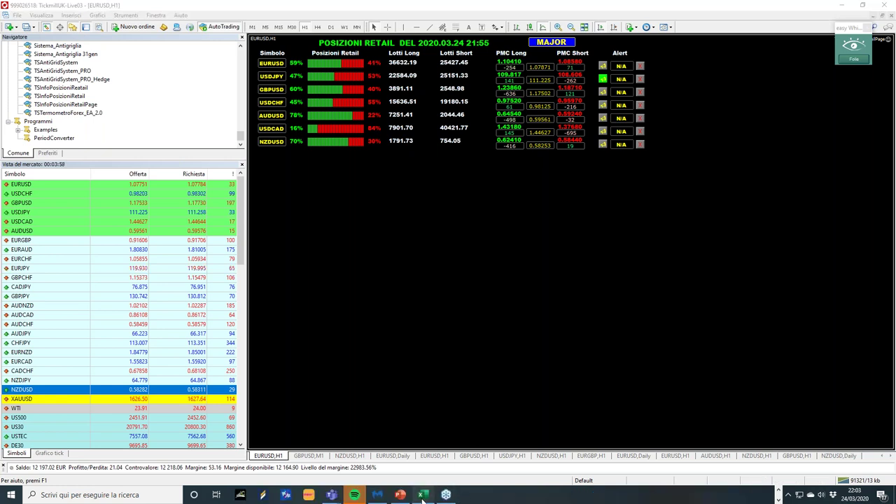
click(423, 495)
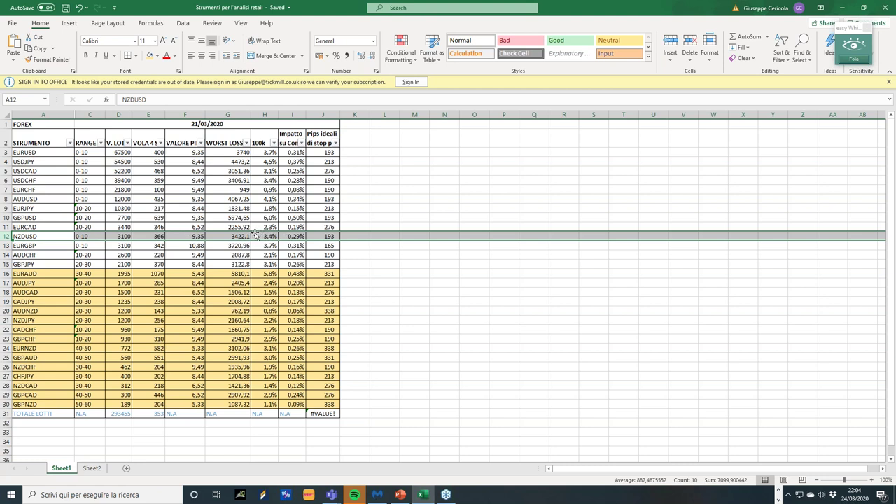
click(318, 236)
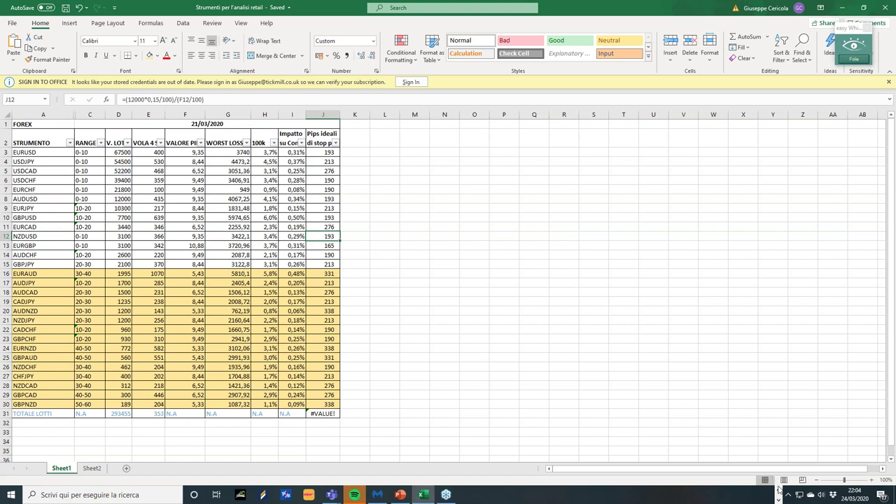
Return to the remote session, dismiss the expert's settings, and inspect the NZDUSD H1 chart and its ATR with the crosshair
click(446, 495)
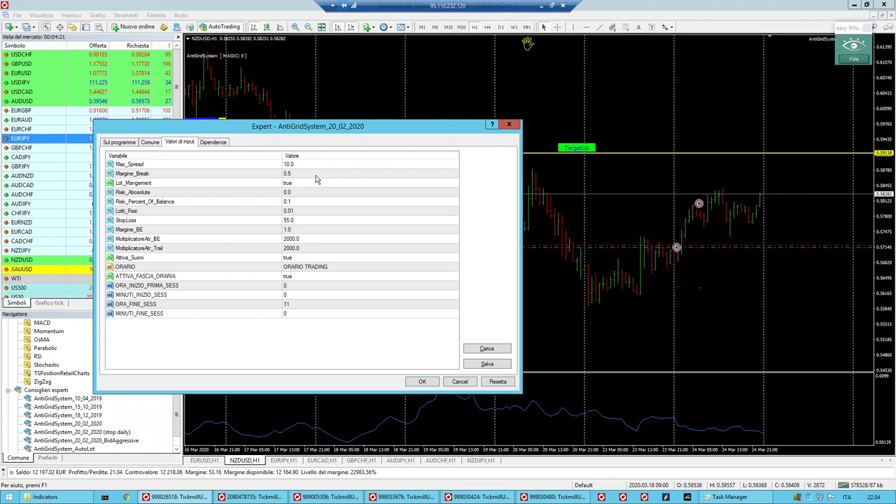
click(509, 124)
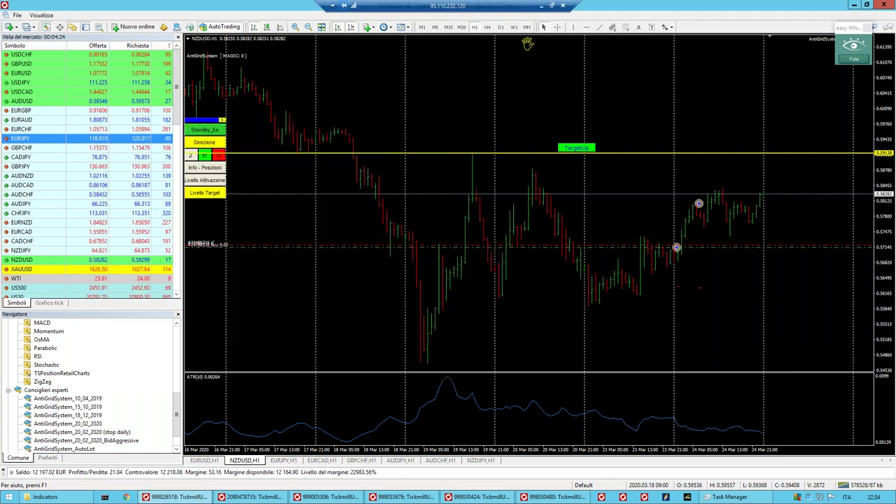
click(558, 28)
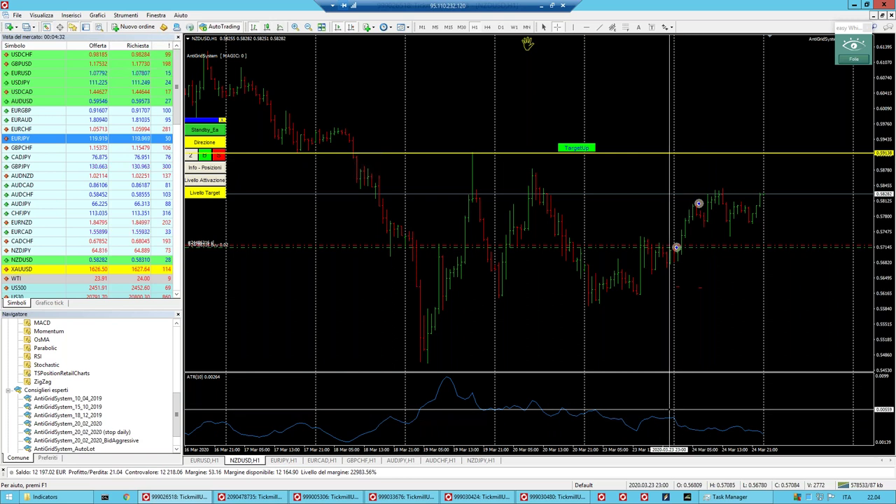
key(Escape)
Reopen the AntiGridSystem expert's inputs, review StopLoss, and set Risk_Percent_Of_Balance to 0.15
key(F7)
click(294, 231)
click(294, 221)
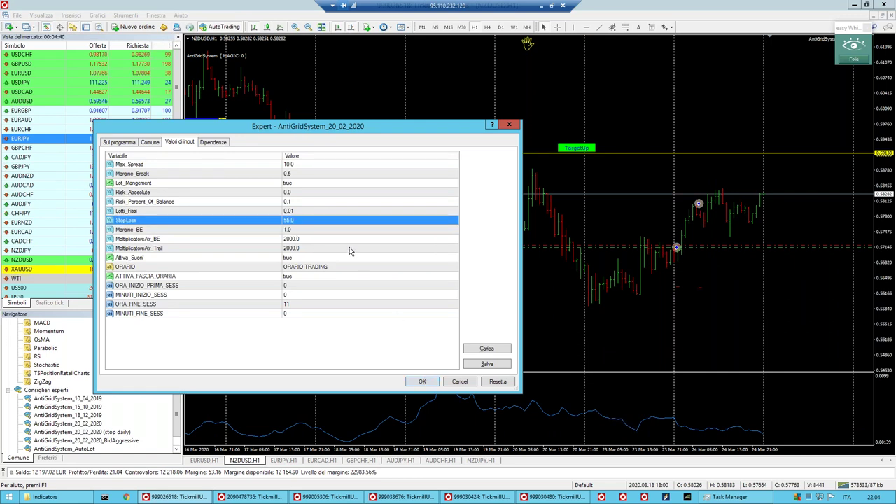
click(306, 202)
click(306, 205)
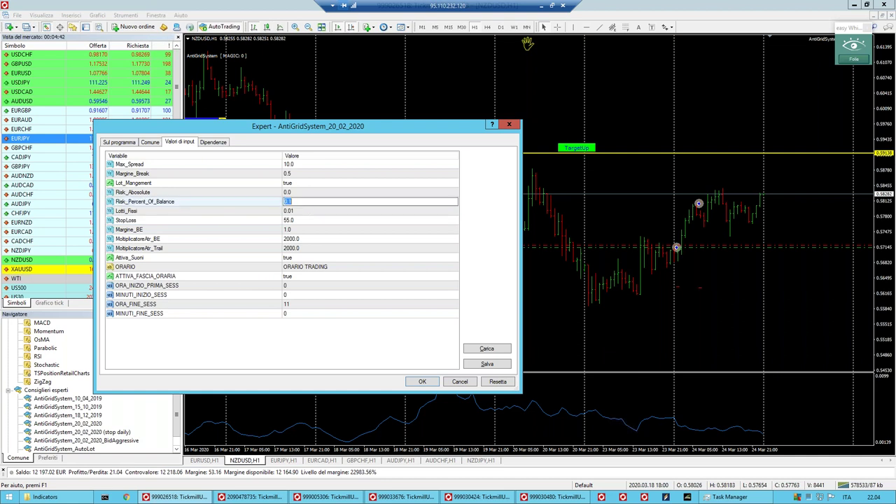
text(0.15)
click(338, 240)
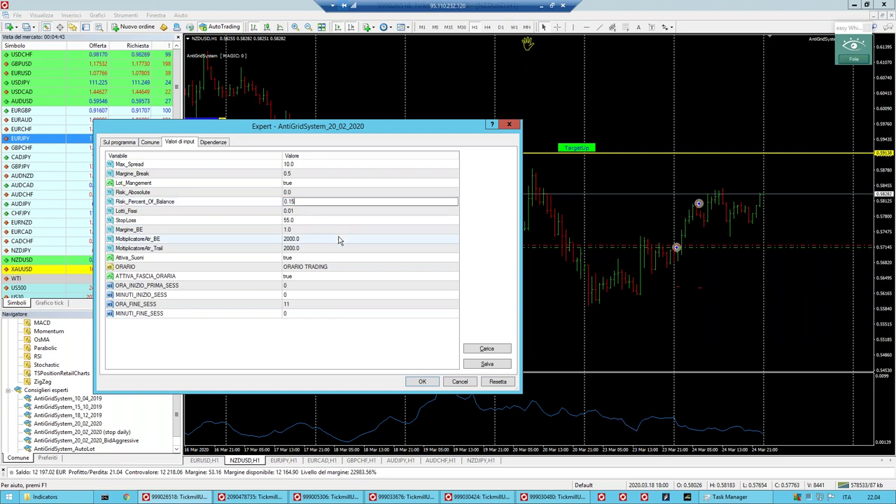
Review the expert's trading-hours inputs and set the session end hour ORA_FINE_SESS to 10
click(318, 270)
click(326, 305)
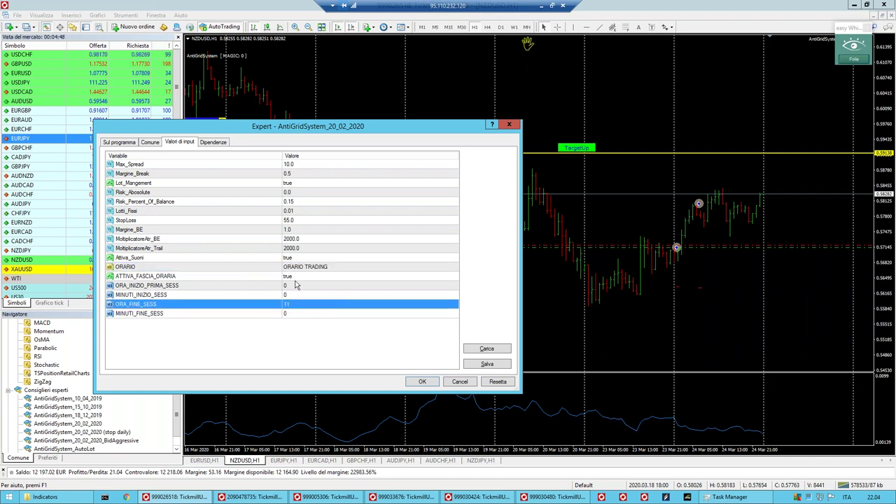
click(306, 287)
click(305, 306)
click(304, 306)
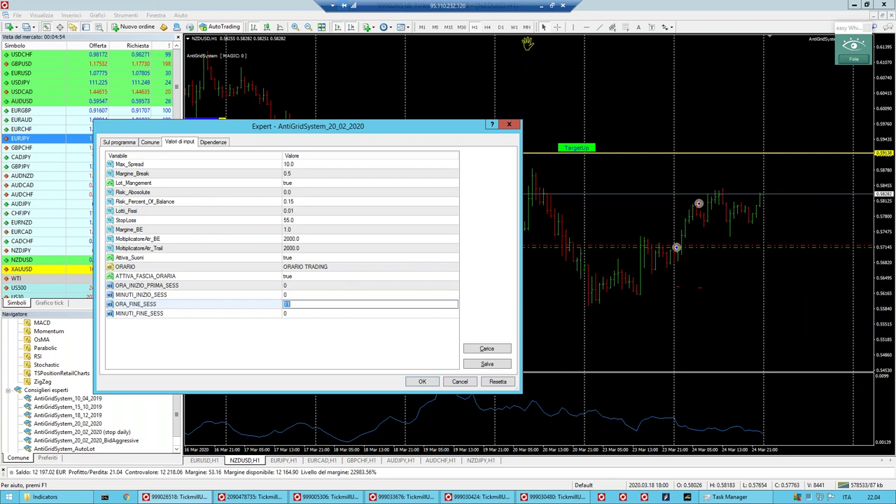
text(10)
click(306, 314)
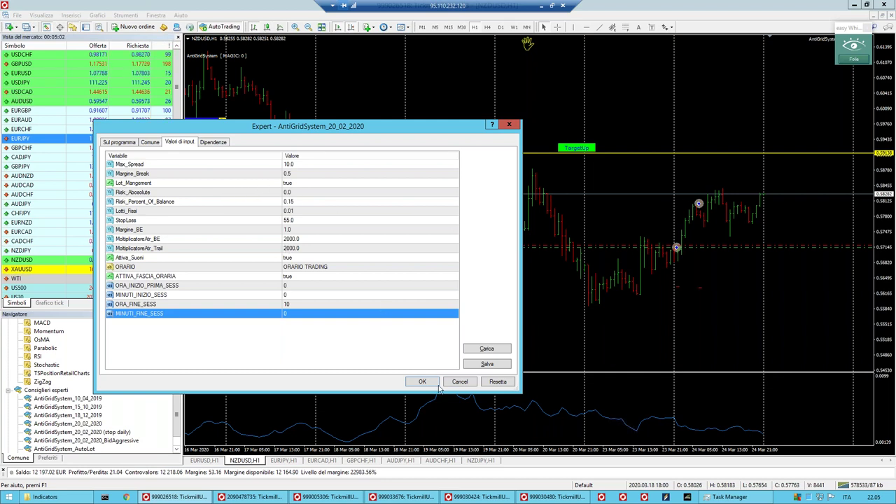
Check the expert's other settings pages, recheck the input values, and apply them to the NZDUSD chart
click(124, 143)
click(148, 143)
click(180, 142)
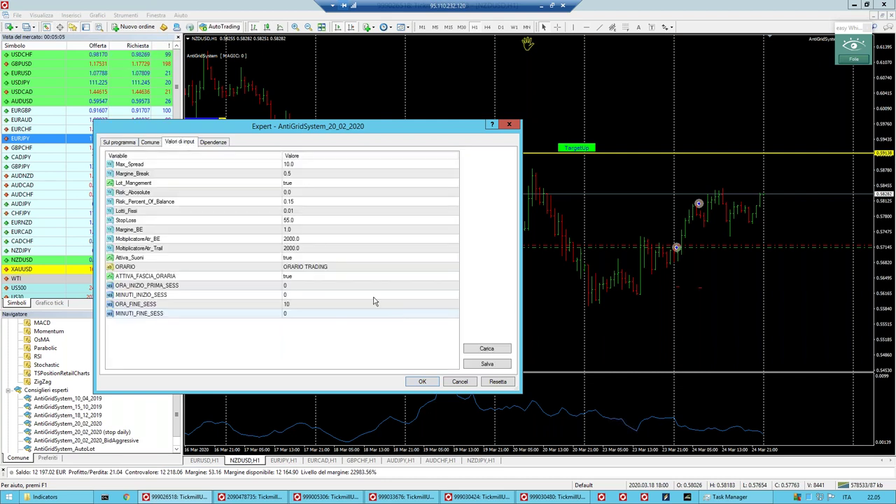
click(422, 381)
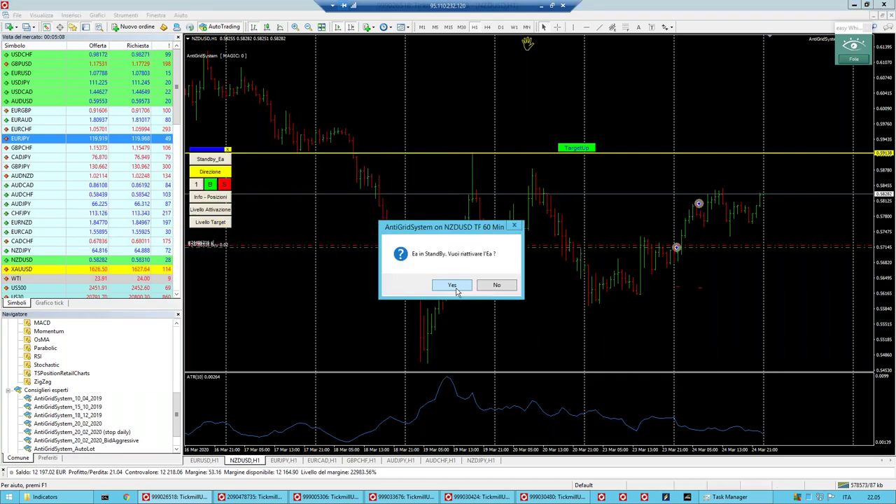
Reactivate the AntiGridSystem expert from standby on NZDUSD H1 and confirm its B direction option
click(453, 287)
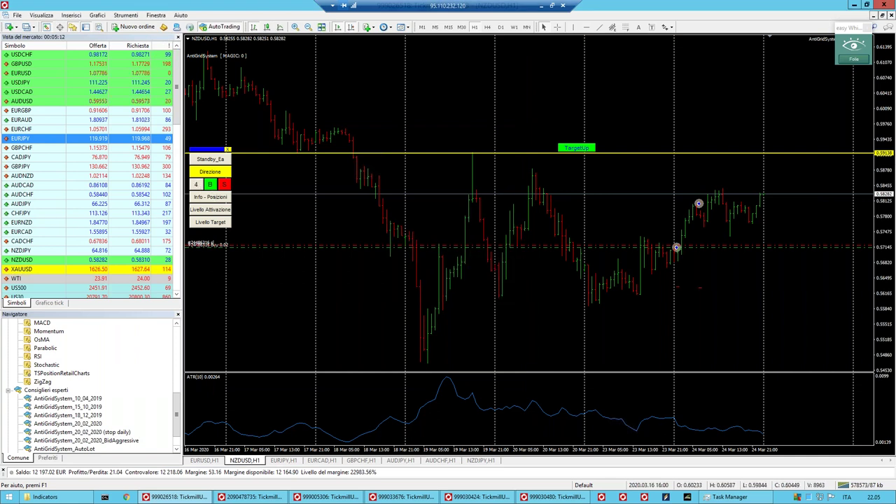
click(210, 184)
click(432, 284)
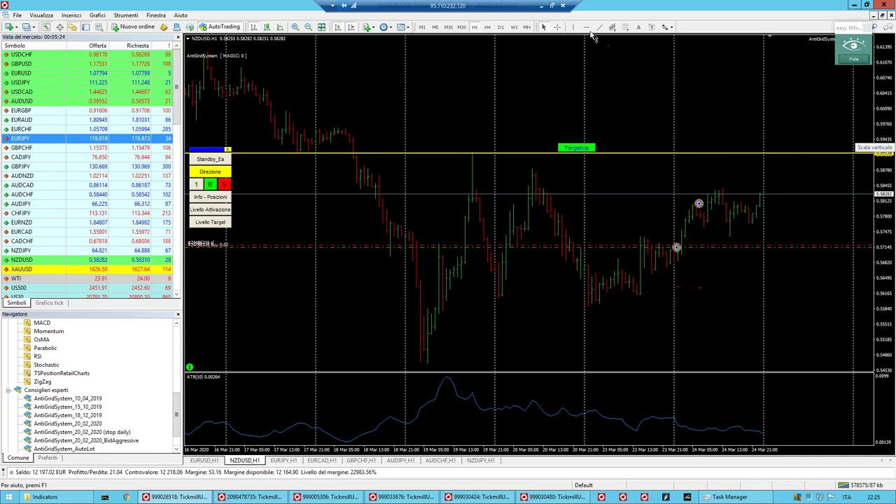
Inspect recent NZDUSD prices with the crosshair, and return to the MAJOR retail positions table in the local MetaTrader
click(558, 27)
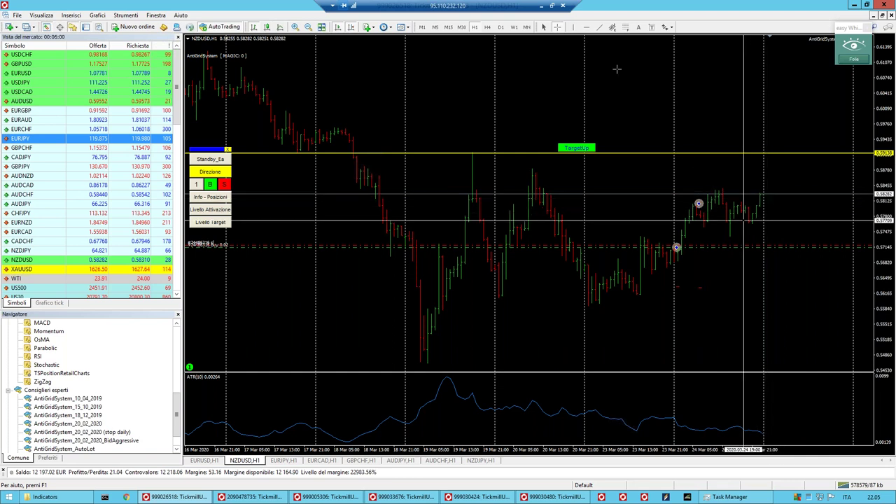
click(541, 6)
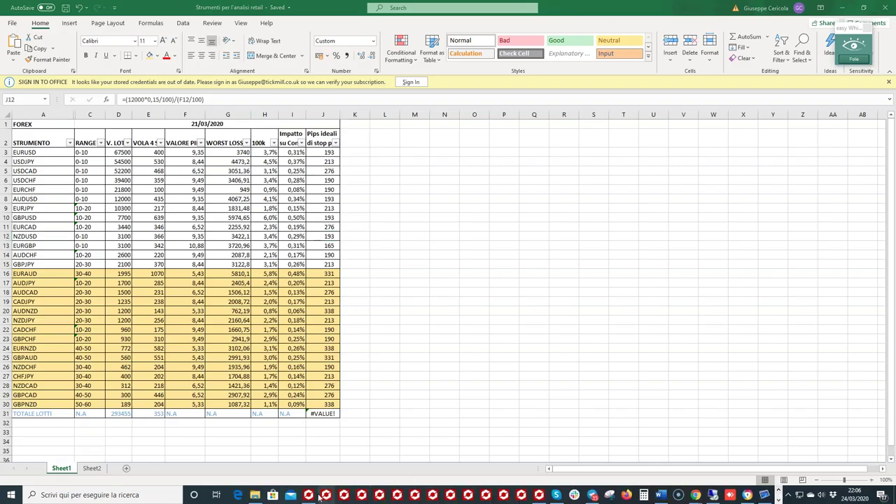
click(308, 495)
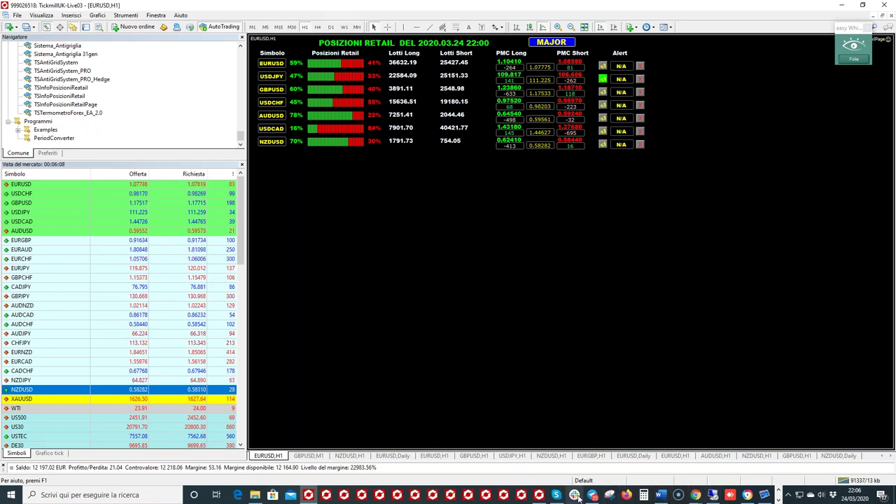
Compare the EURUSD daily and H1 charts with the PMC levels in the MAJOR retail positions table
mouse_move(593, 496)
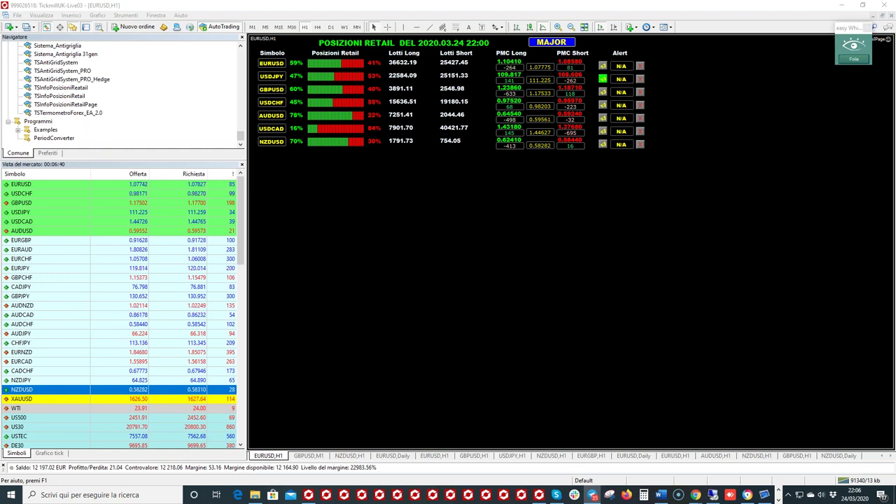
click(644, 456)
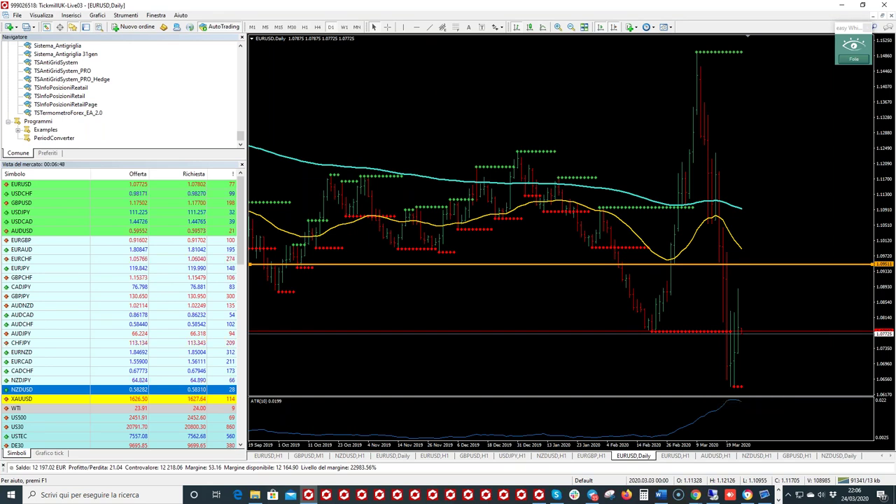
click(675, 455)
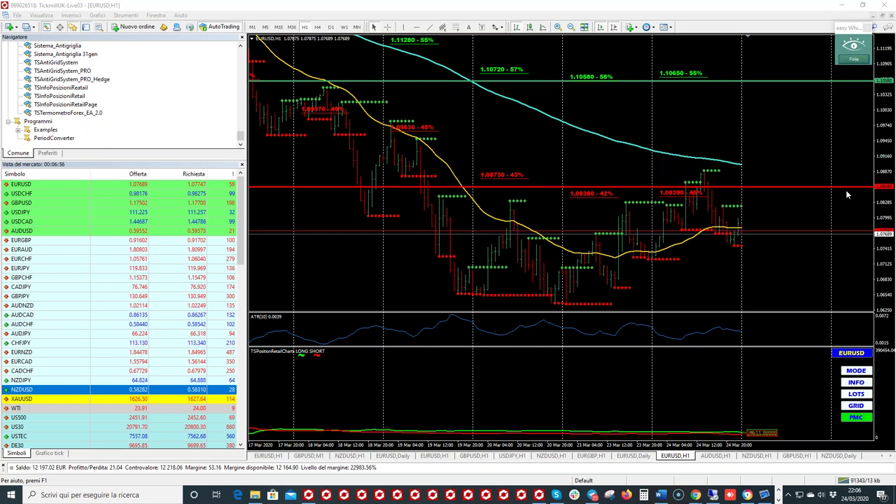
click(280, 455)
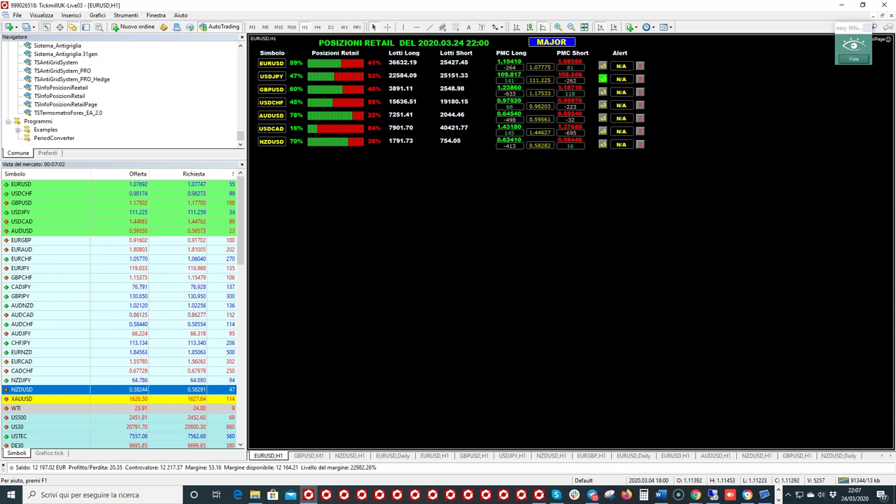
click(675, 456)
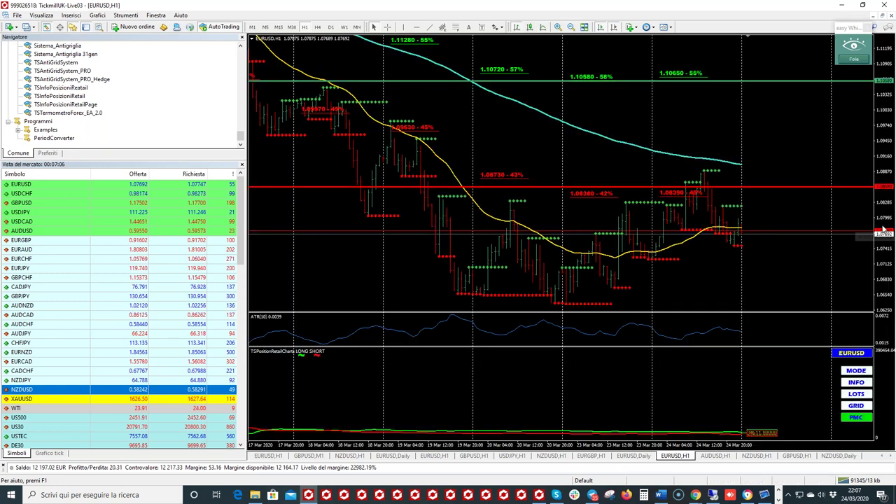
click(268, 456)
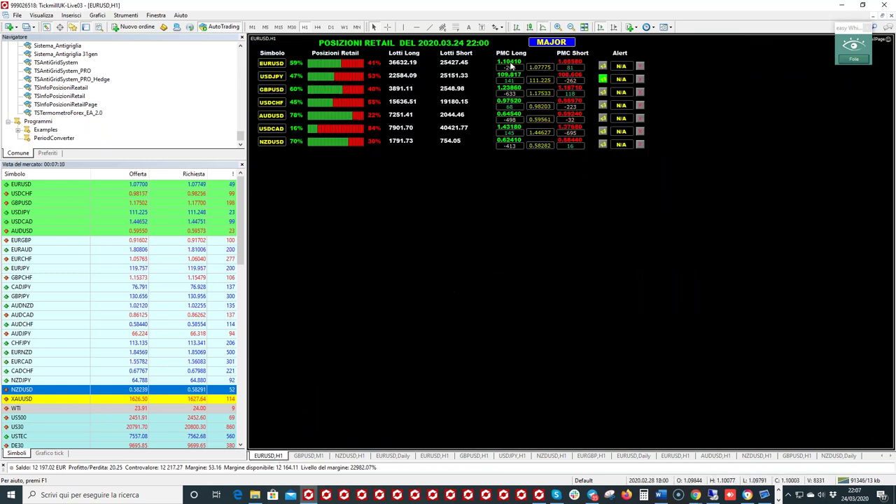
Set the green PMC Long horizontal line on the EURUSD H1 chart to 1.1041
click(643, 457)
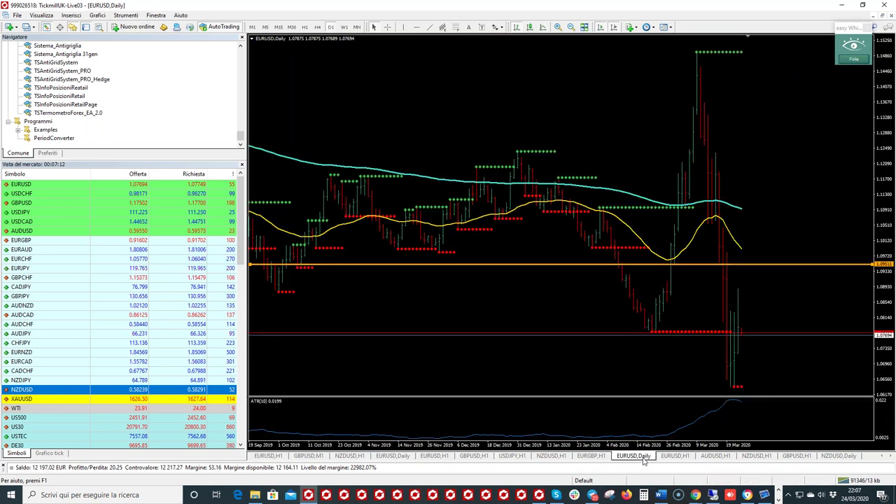
click(675, 456)
double_click(490, 232)
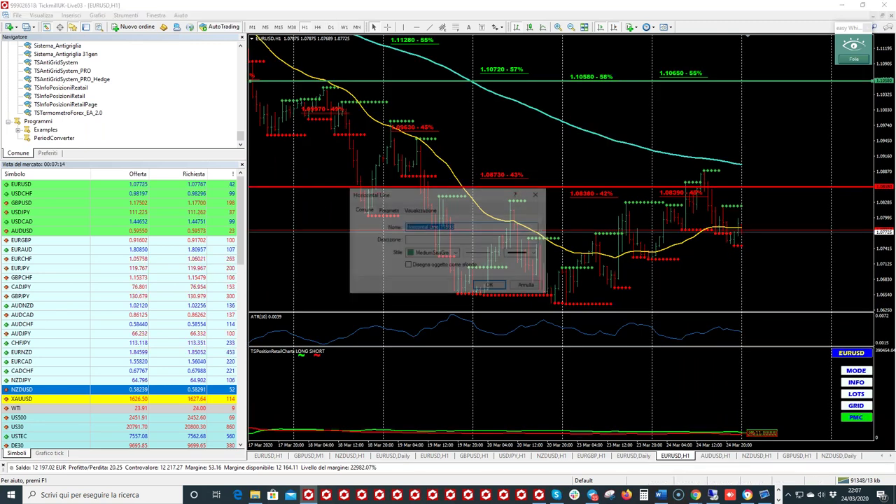
click(387, 209)
click(518, 228)
text(41)
click(490, 286)
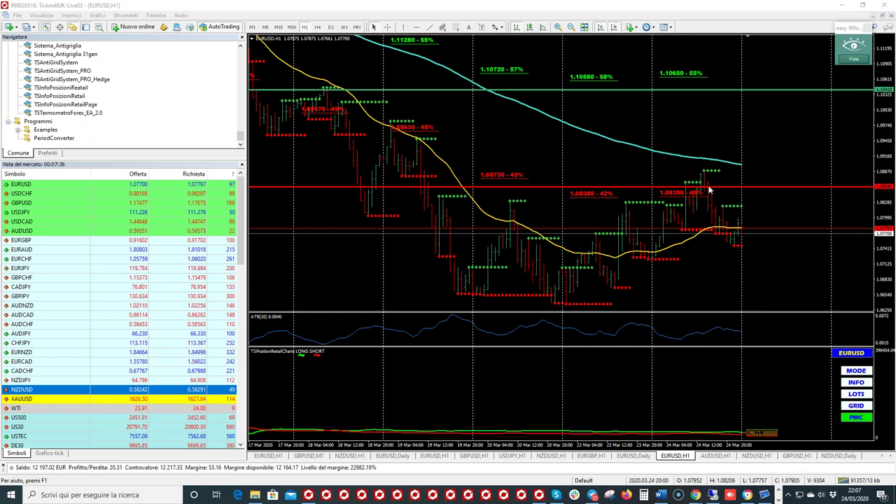
Inspect recent EURUSD H1 prices with the crosshair, and highlight the EURUSD row in the Excel retail analysis workbook
click(388, 26)
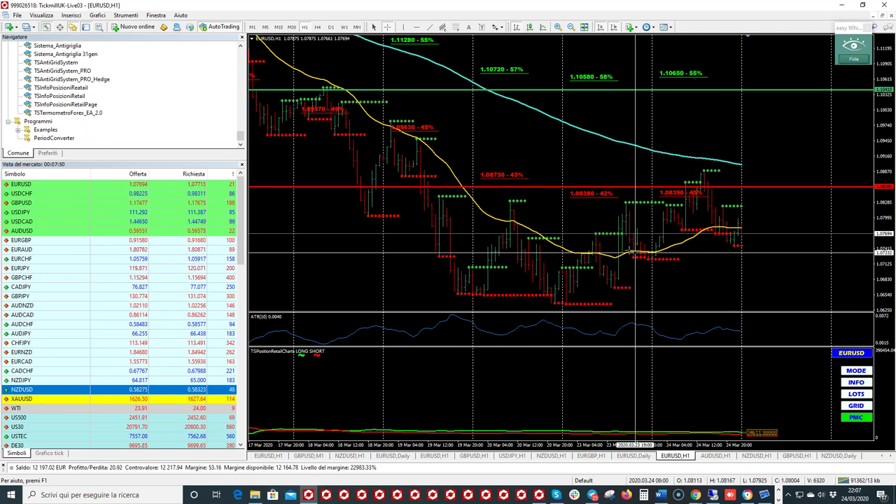
click(693, 250)
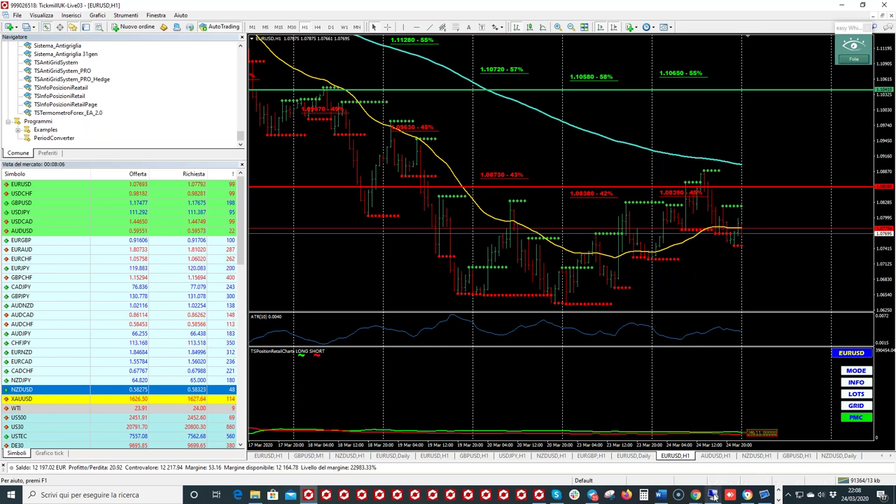
mouse_move(714, 485)
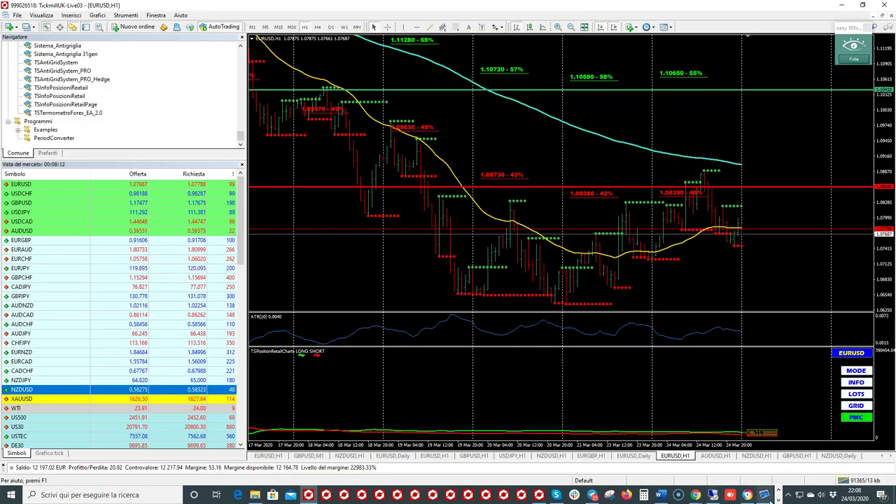
click(778, 497)
click(423, 495)
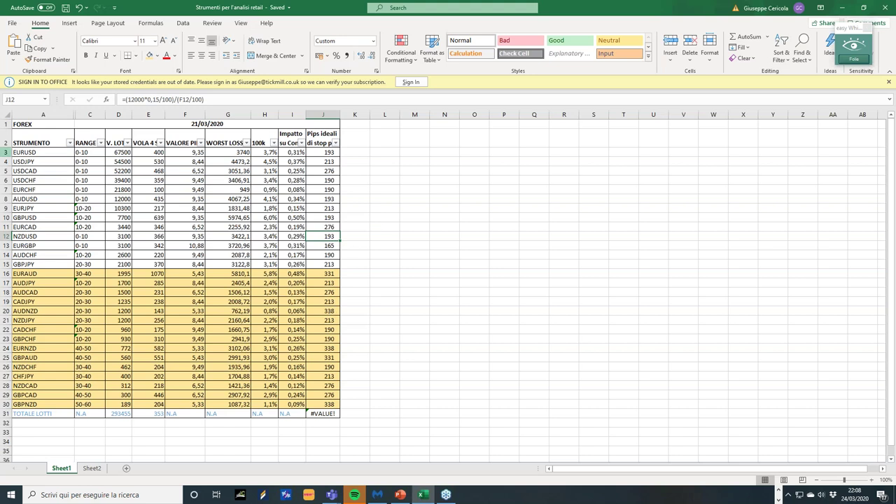
click(6, 152)
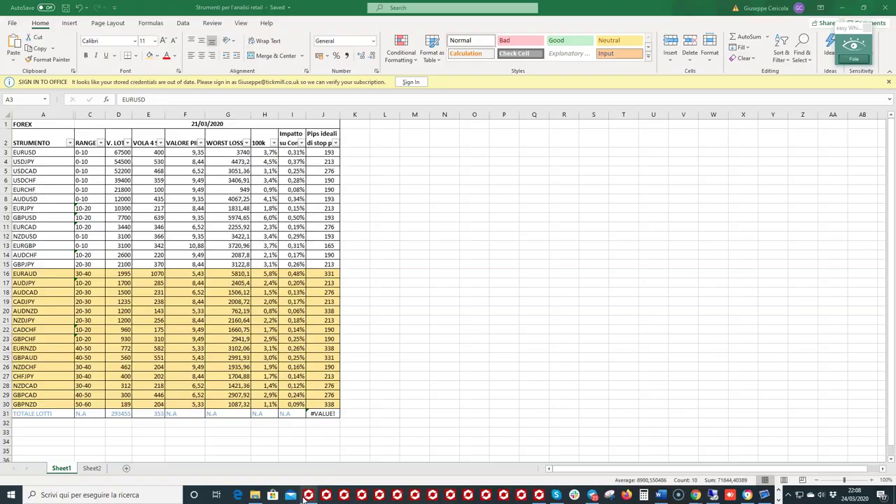
Switch back to the local MetaTrader and recheck the MAJOR retail positions table and the EURUSD H1 chart
click(309, 495)
click(272, 457)
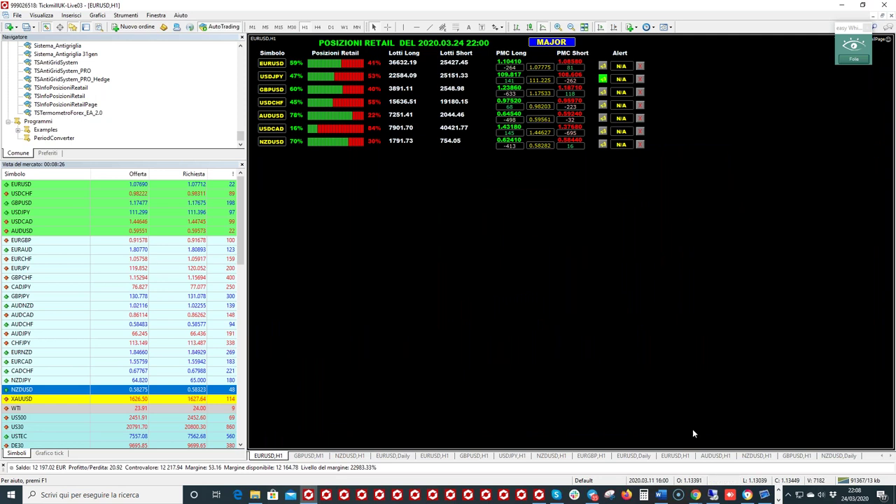
click(676, 456)
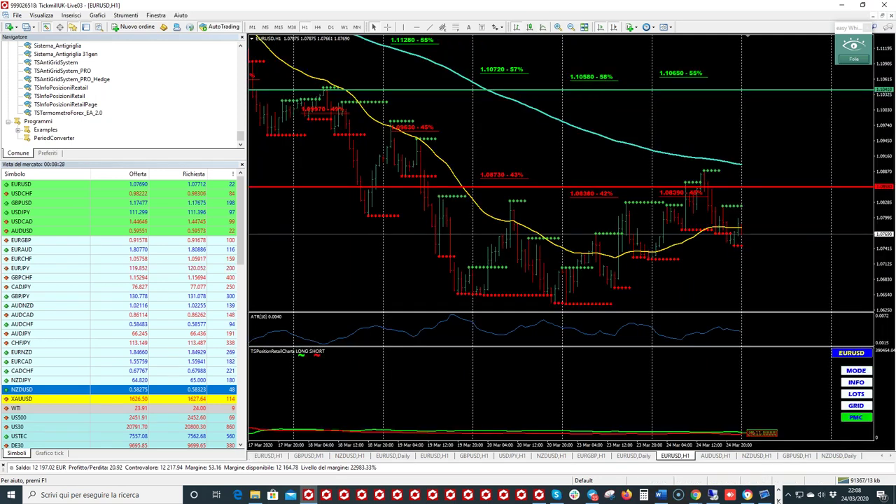
scroll(426, 494, down, 1)
In the Excel workbook, examine EURUSD's four-week volatility and ideal stop pips, and compare them with the NZDUSD row
mouse_move(424, 496)
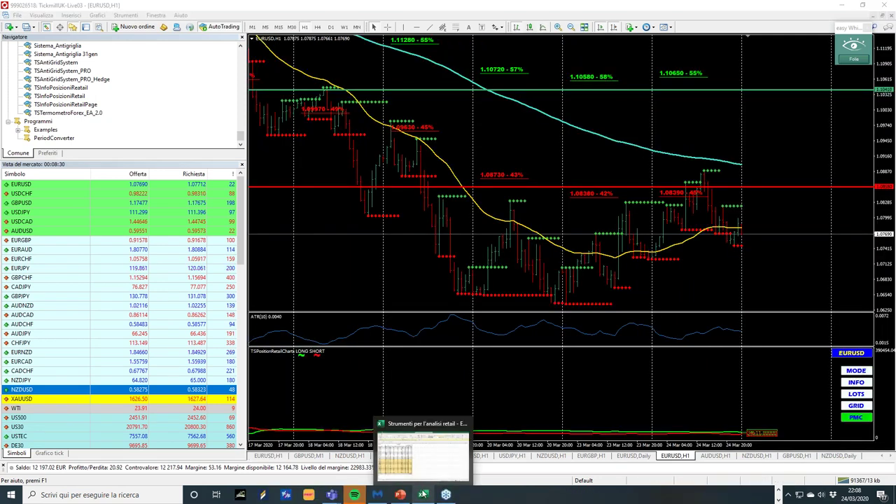
click(420, 470)
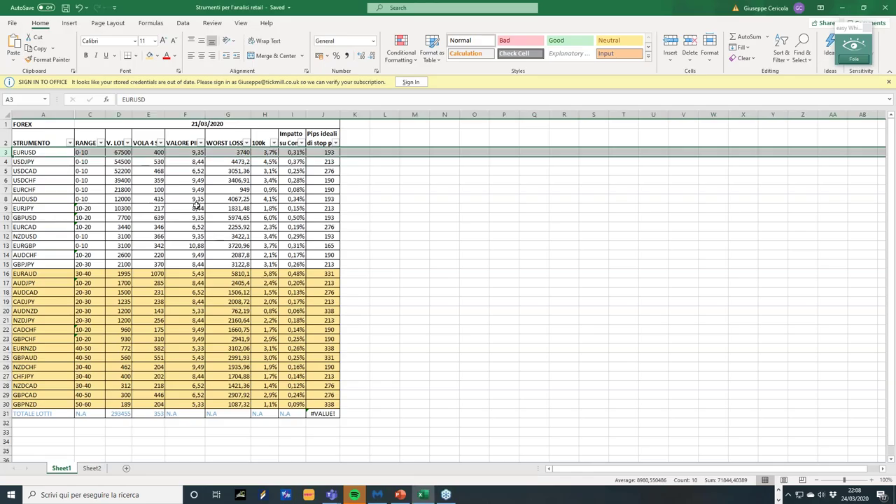
click(153, 151)
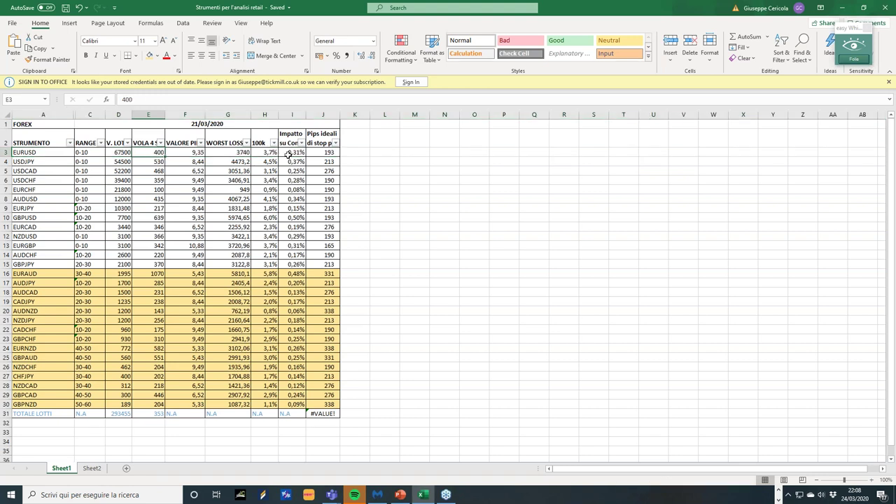
click(325, 152)
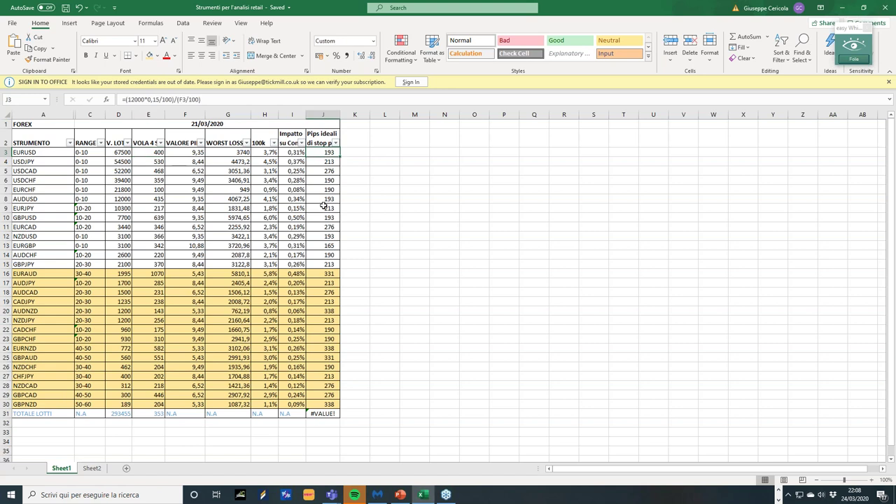
click(6, 236)
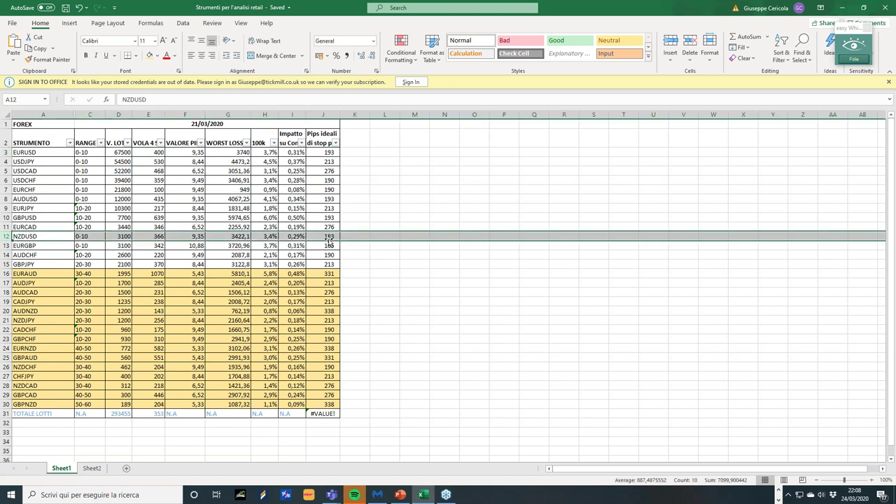
click(326, 152)
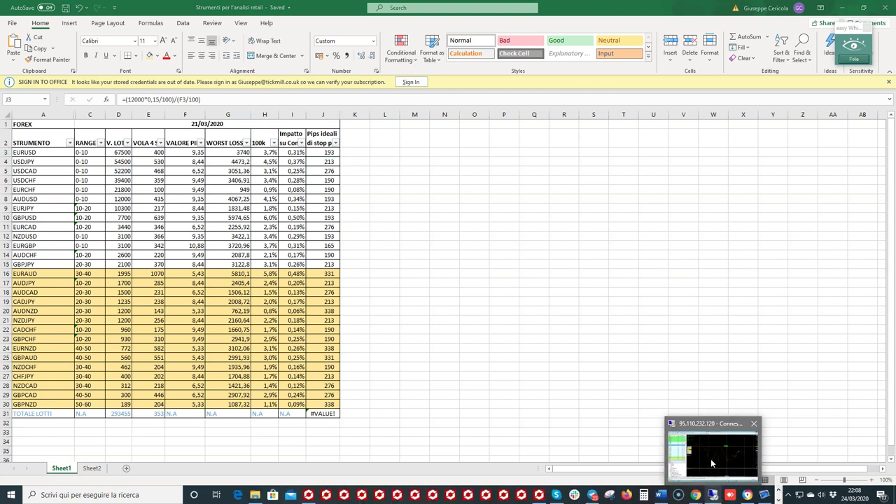
Switch to MetaTrader on the remote desktop, dismiss the trading-hours alarm, and show the EURUSD H1 chart
click(711, 459)
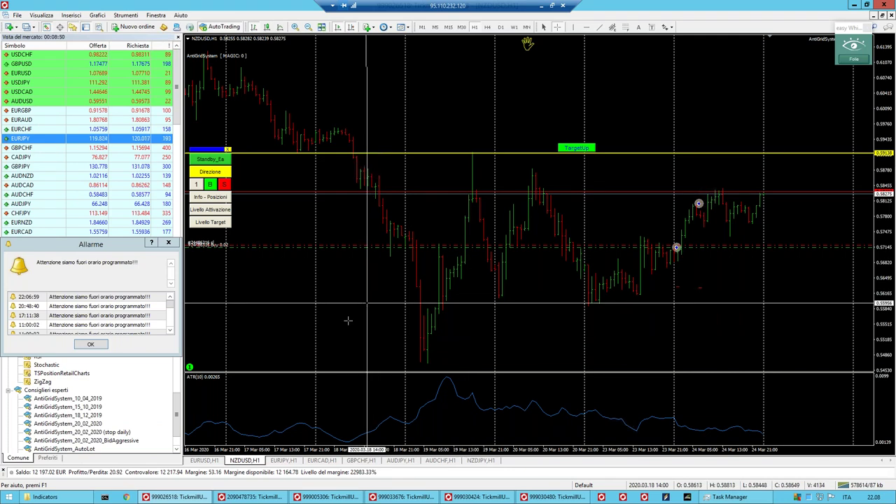
click(91, 345)
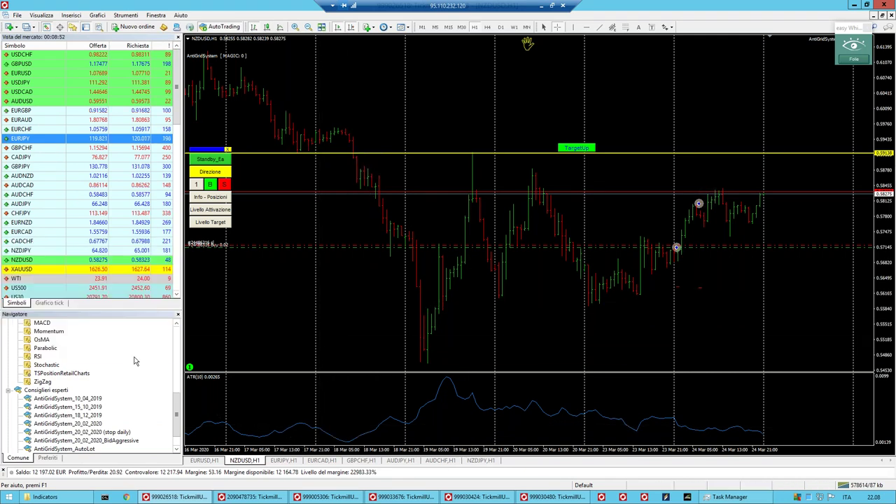
click(217, 461)
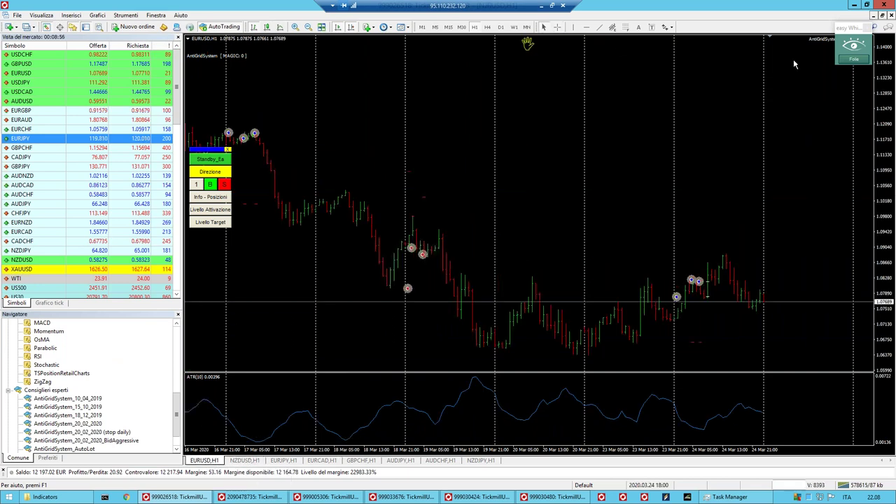
drag(852, 28, 867, 109)
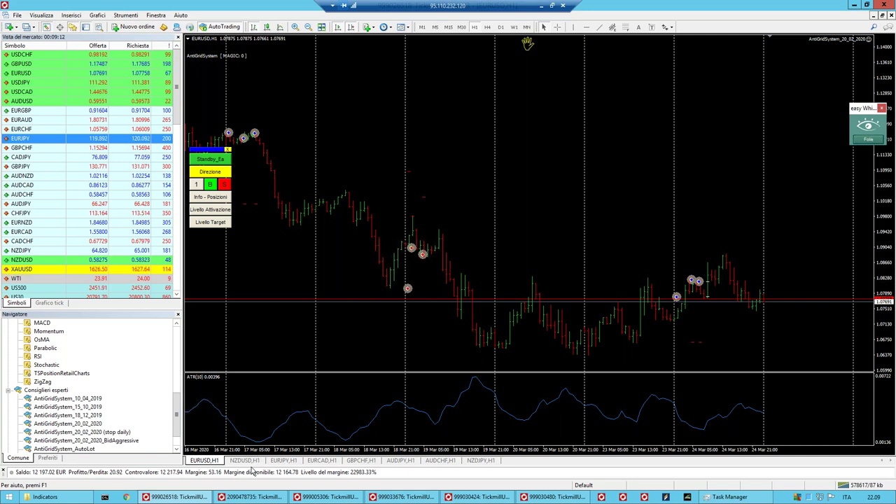
Compare the NZDUSD and EURUSD H1 charts, and review the AntiGridSystem expert's input values on EURUSD
click(247, 462)
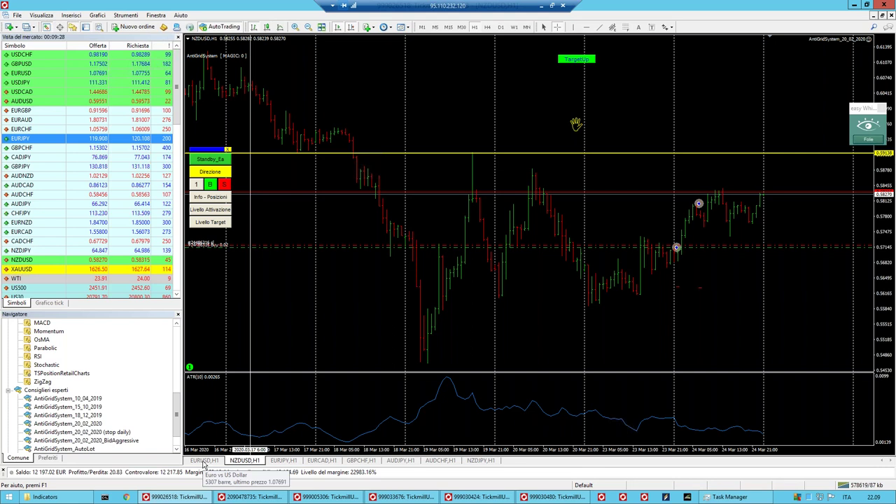
click(203, 462)
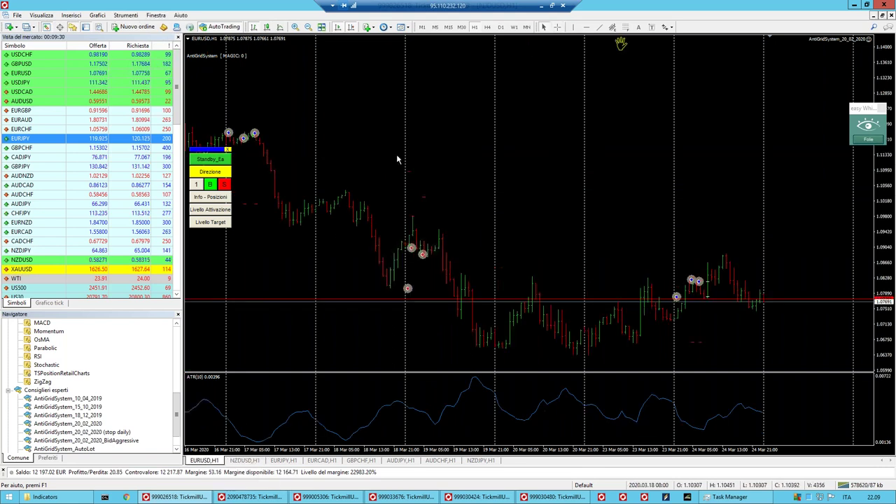
key(F7)
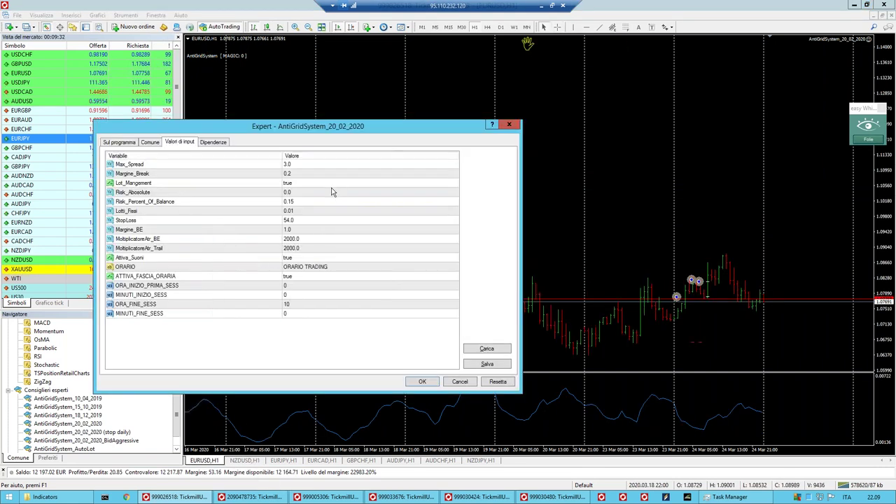
click(509, 125)
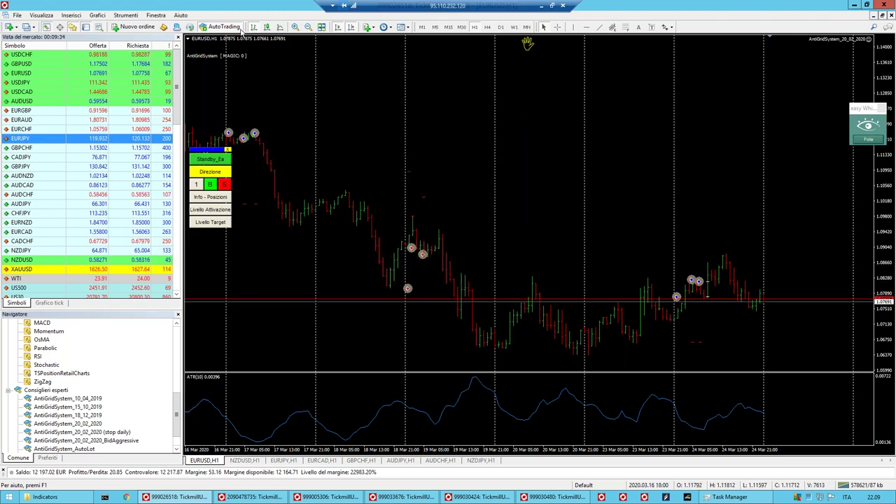
Set the AntiGridSystem expert's StopLoss to 55 on EURUSD H1, apply it, and agree to reactivate the expert from standby
click(558, 27)
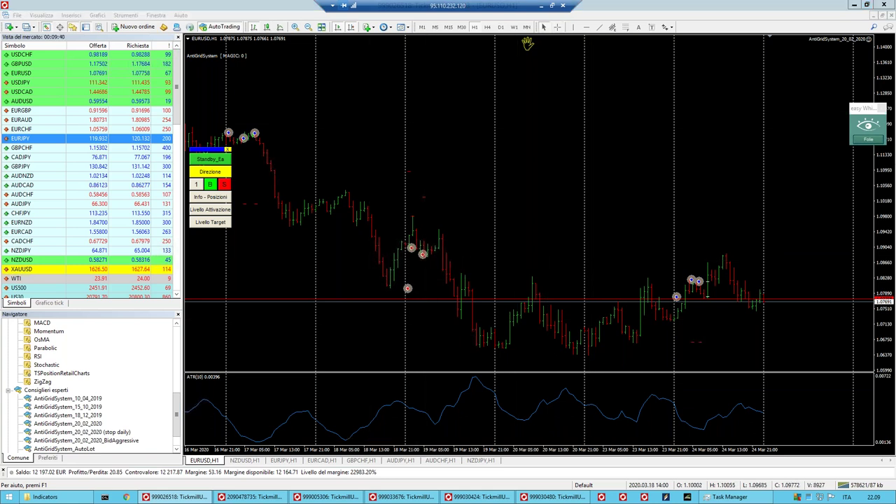
key(F7)
click(329, 220)
click(329, 220)
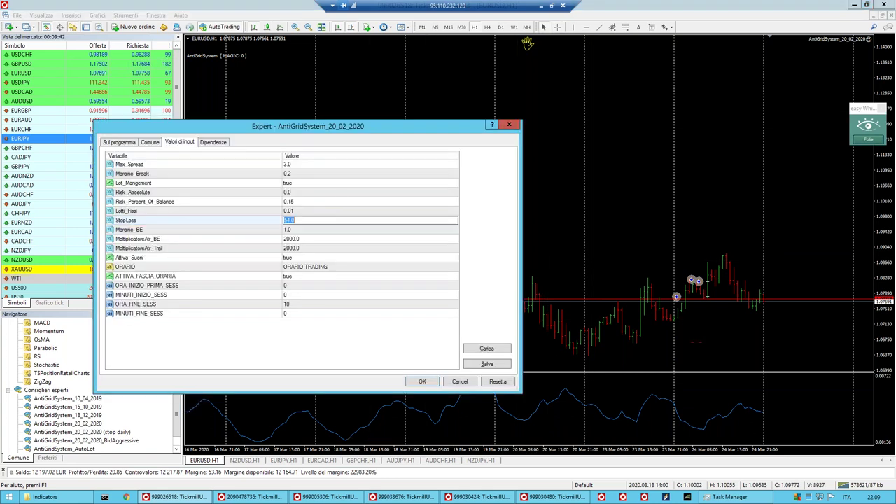
click(325, 232)
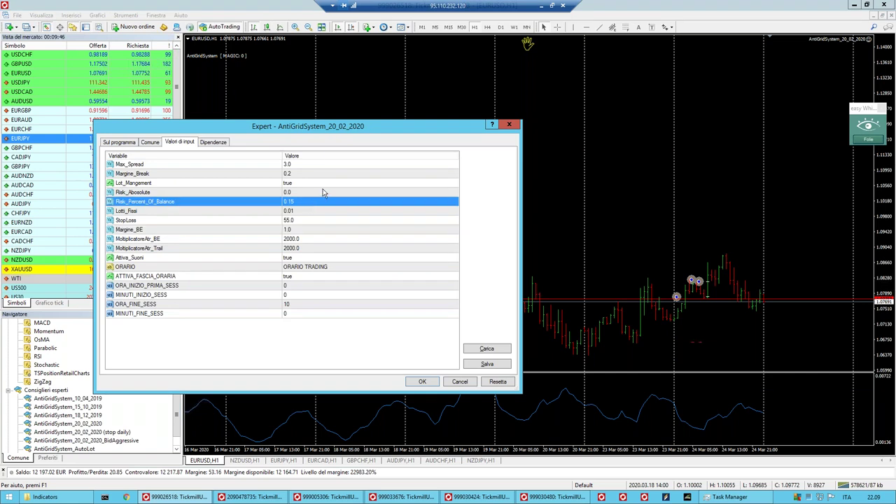
click(424, 381)
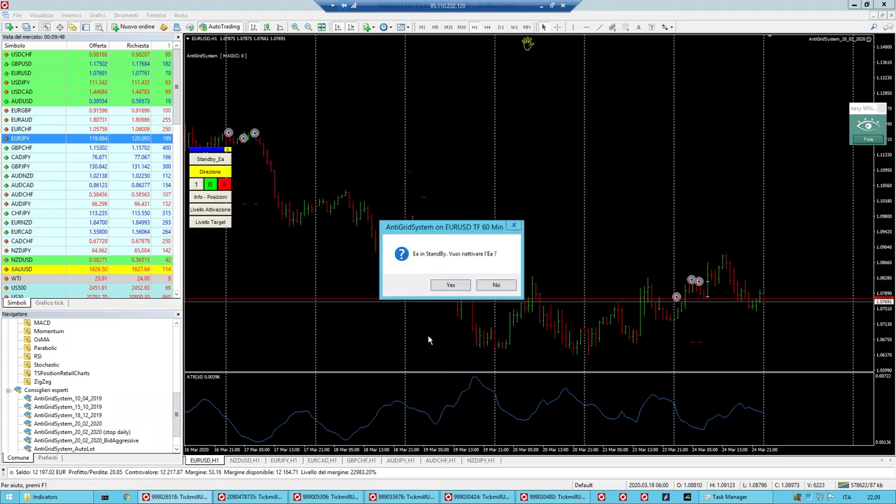
click(461, 287)
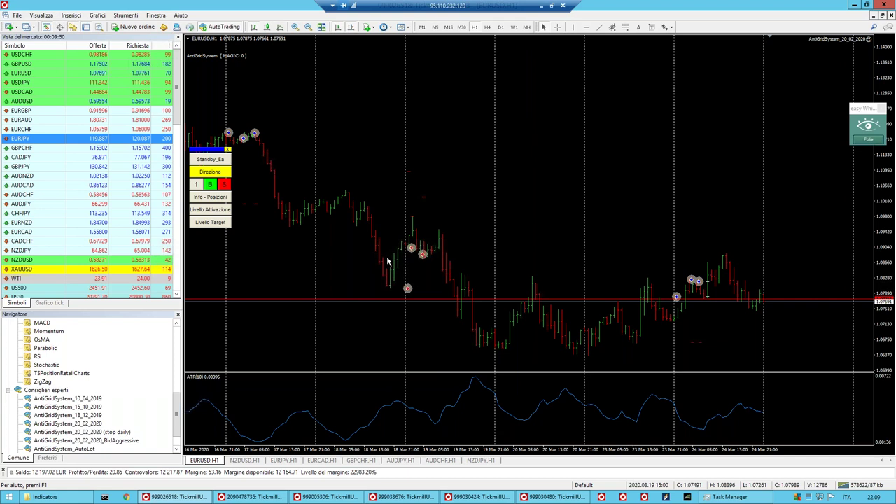
Dismiss the trading-hours alarm and adjust the direction setting in the AntiGridSystem panel on EURUSD H1
click(200, 184)
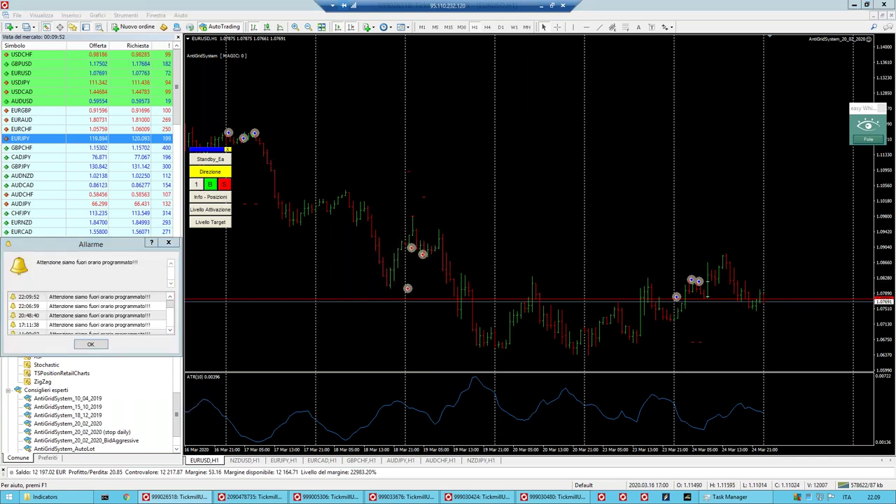
click(91, 342)
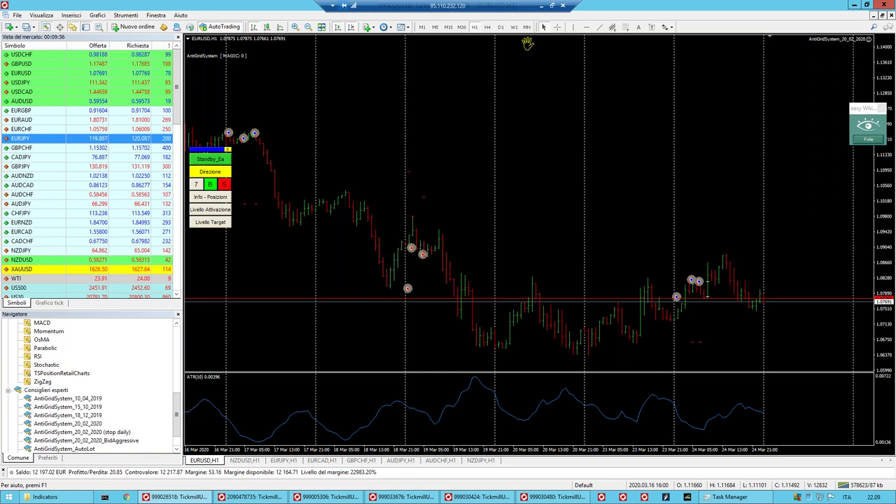
click(212, 186)
click(446, 281)
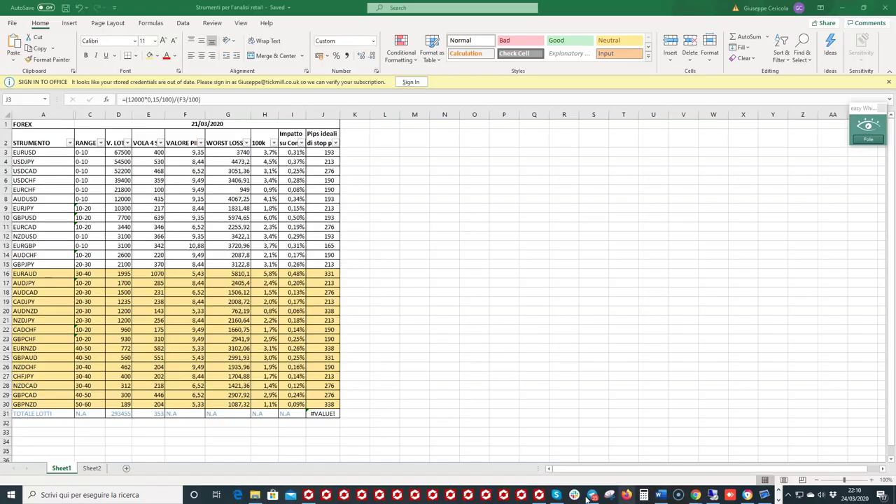
Switch to the local MetaTrader, load EURUSD into the NZDUSD Daily chart, and place a horizontal line at about 1.072
click(308, 496)
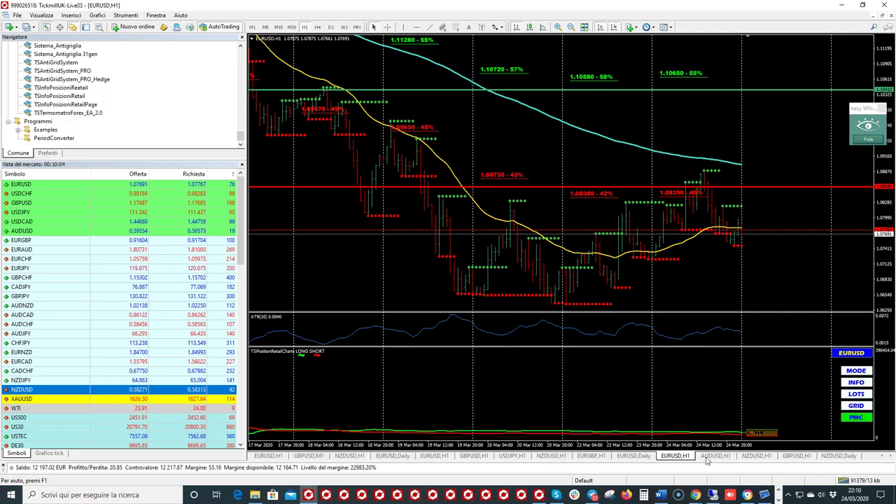
click(837, 457)
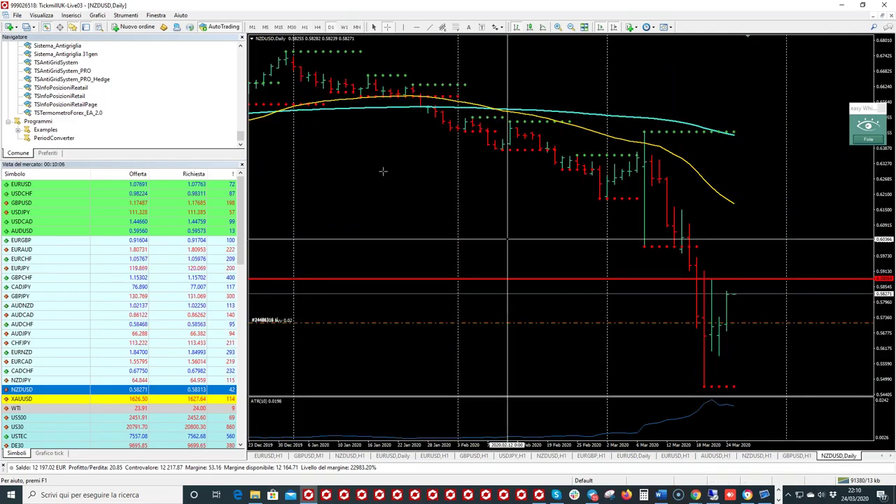
drag(31, 184, 444, 177)
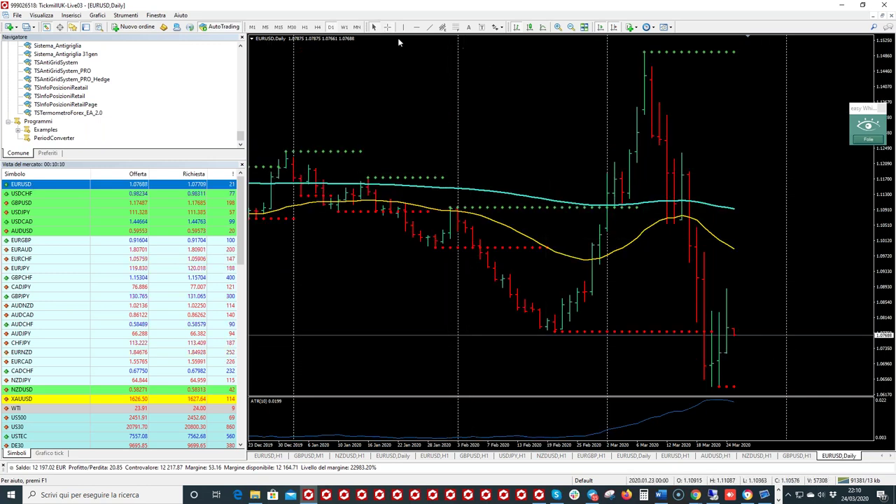
click(730, 354)
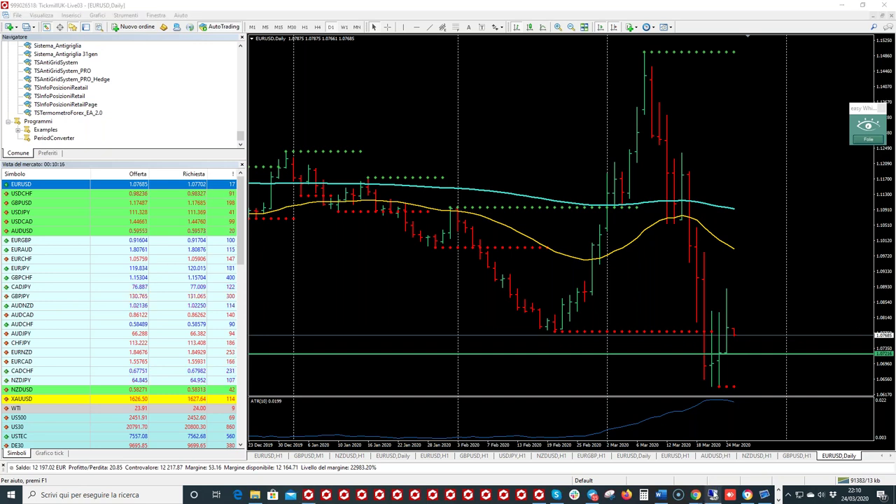
Switch back to the remote desktop, create a lower target level for the expert on EURUSD H1, and move it to about 1.0717
click(713, 495)
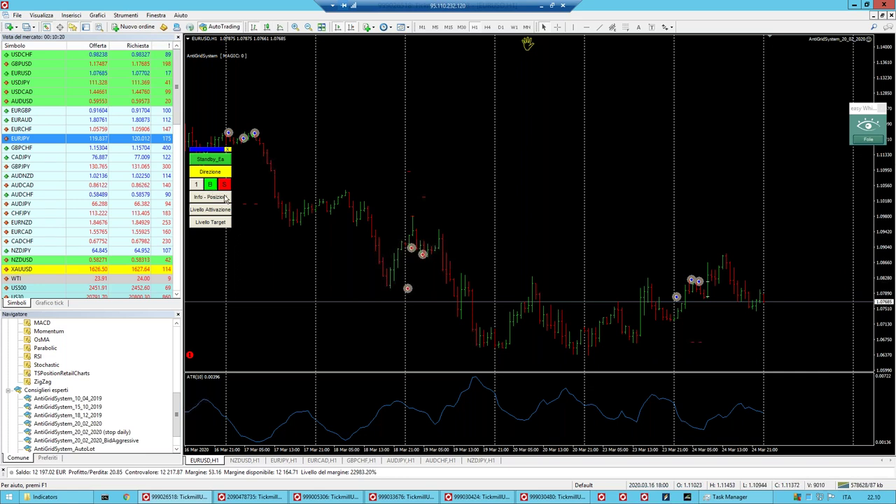
click(211, 223)
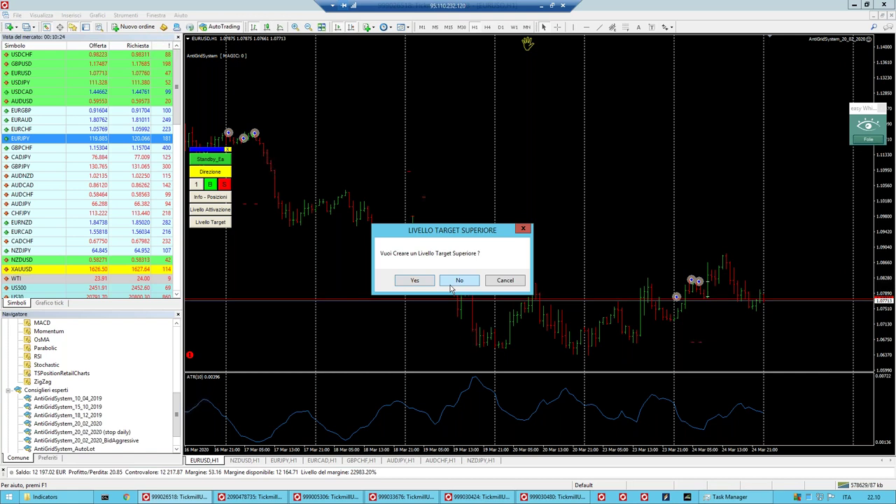
click(415, 281)
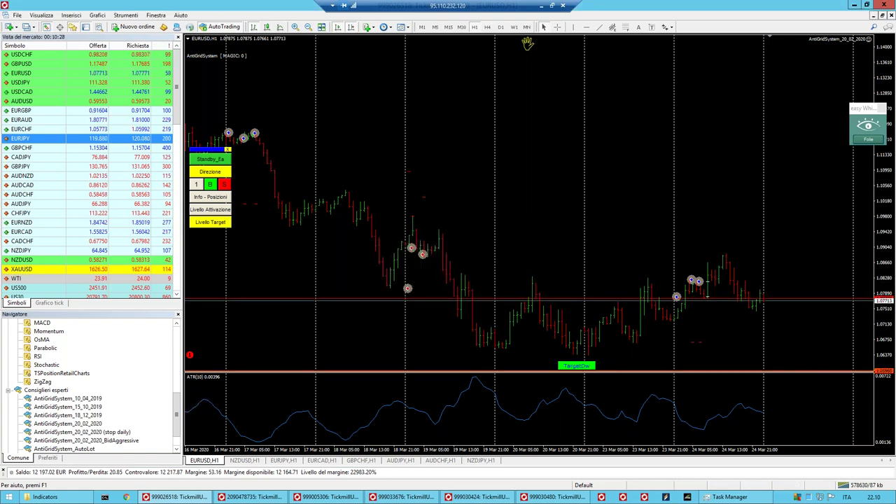
drag(817, 369, 828, 321)
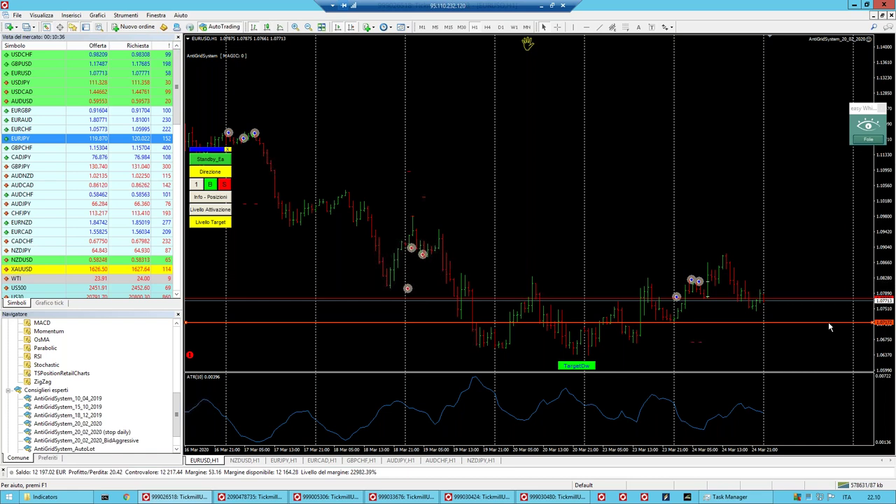
click(558, 27)
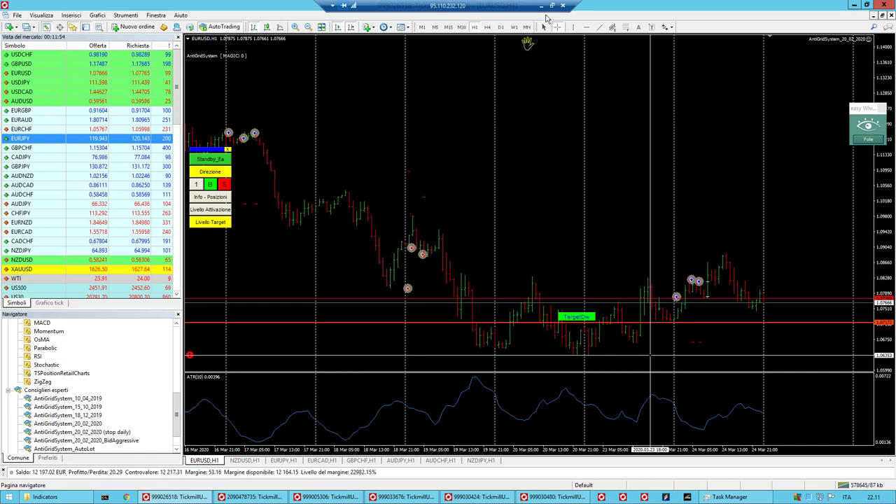
Return to the local MetaTrader and examine the retail percentages and PMC lines on the GBPUSD H1 chart
click(542, 6)
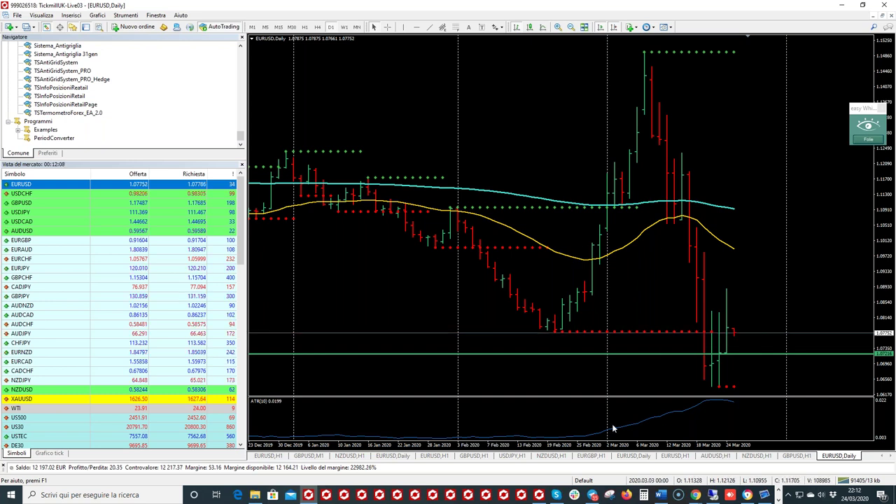
click(797, 456)
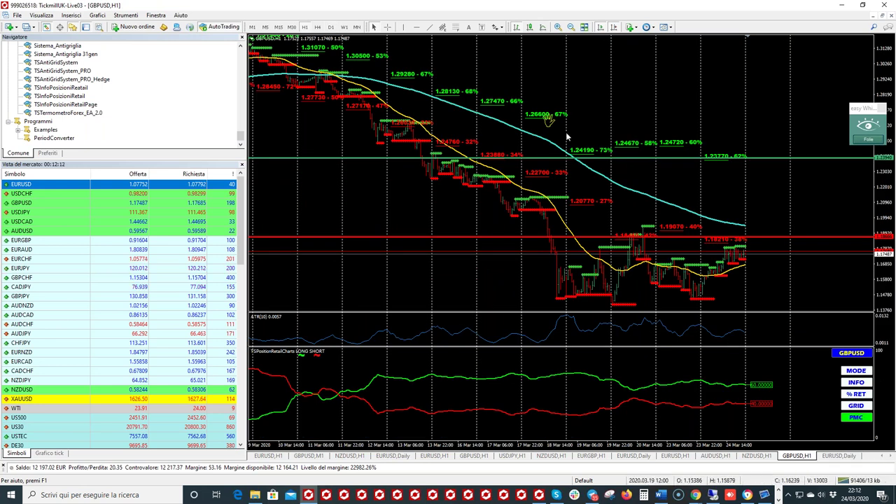
click(559, 28)
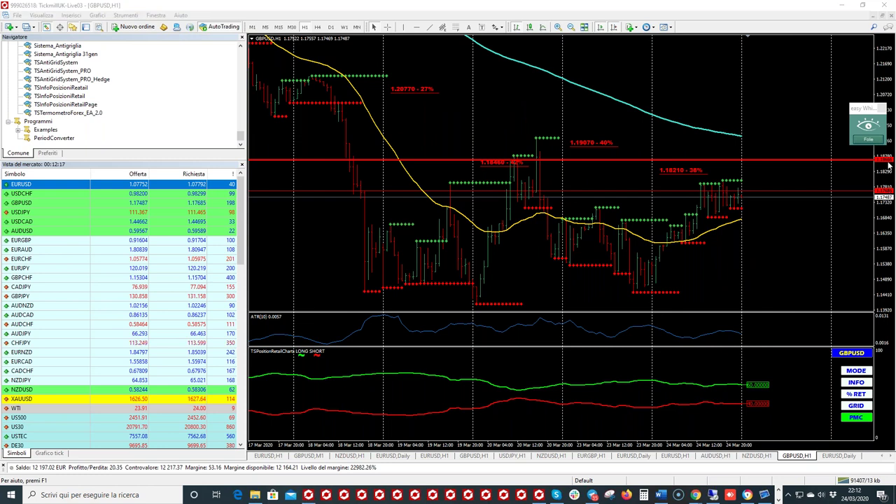
click(571, 26)
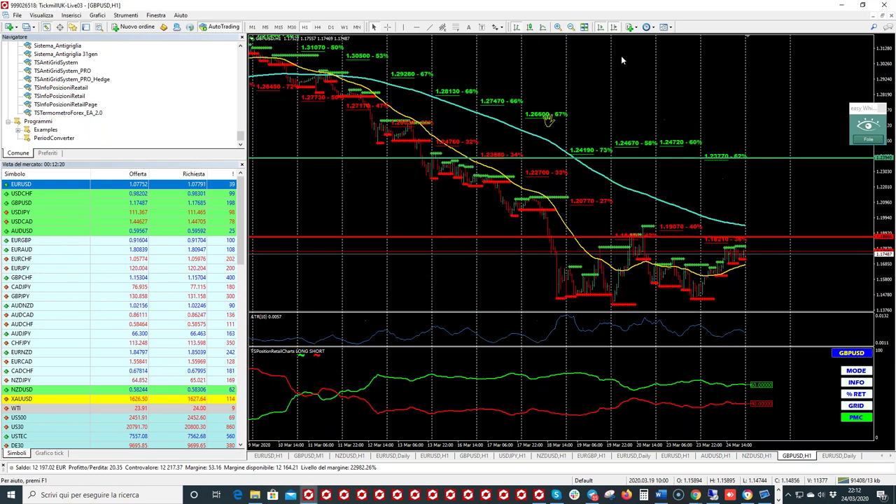
click(559, 27)
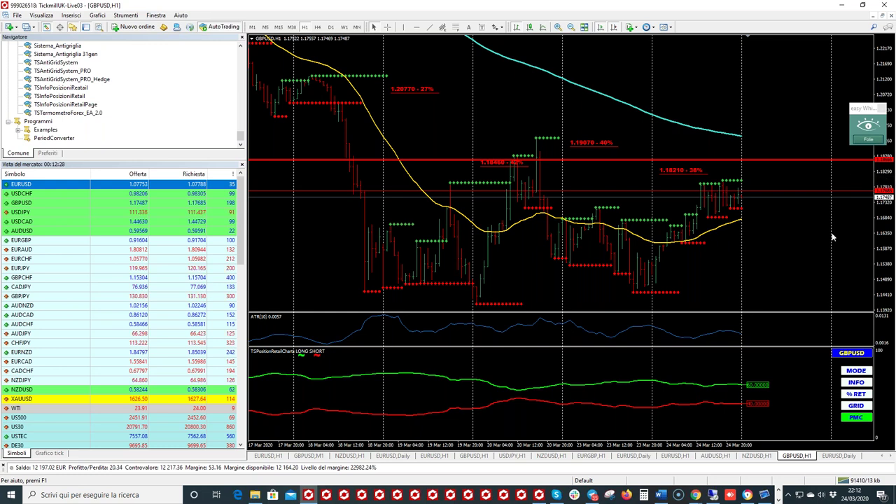
Check GBPUSD's PMC Short in the retail positions table, and draw a horizontal line at 1.1871 on the GBPUSD H1 chart
click(280, 456)
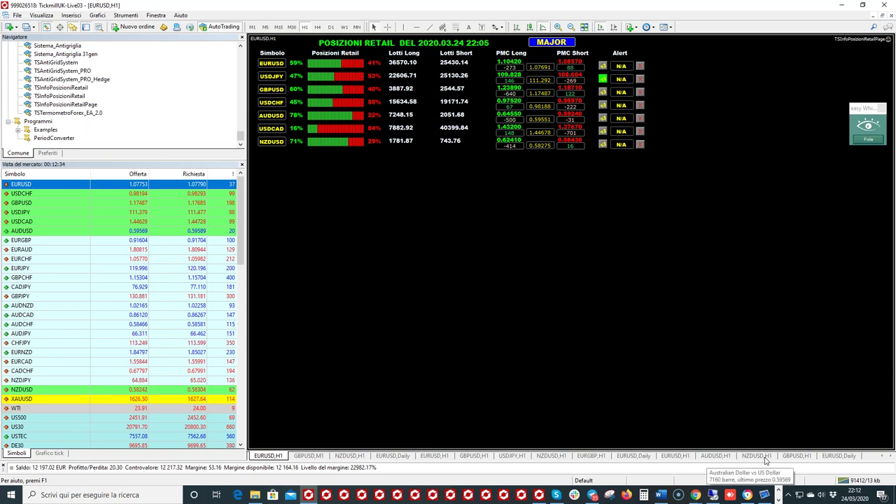
click(796, 456)
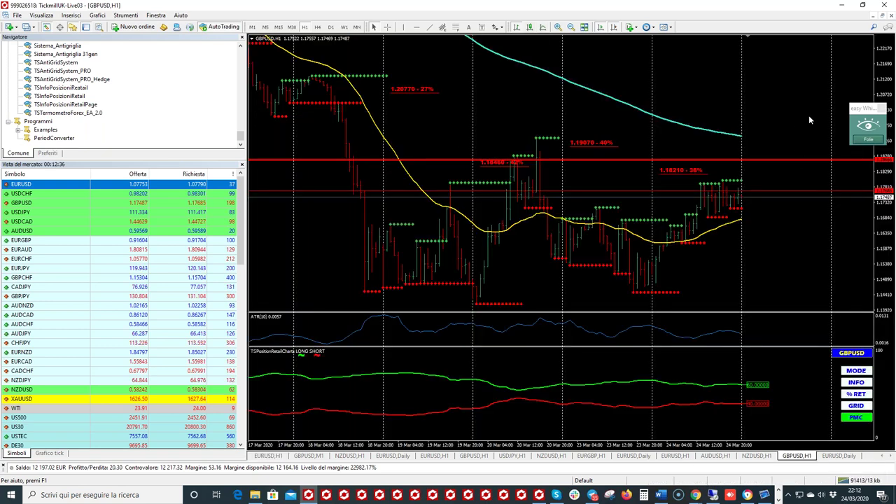
drag(863, 108, 869, 47)
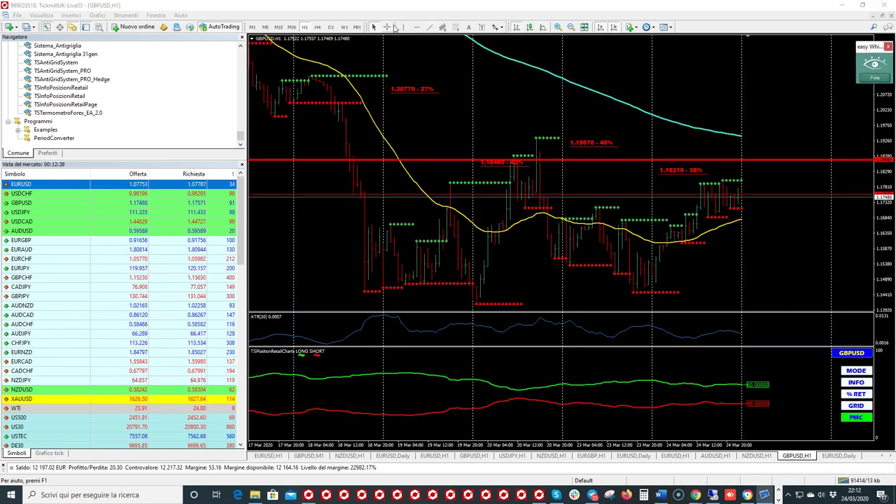
click(733, 151)
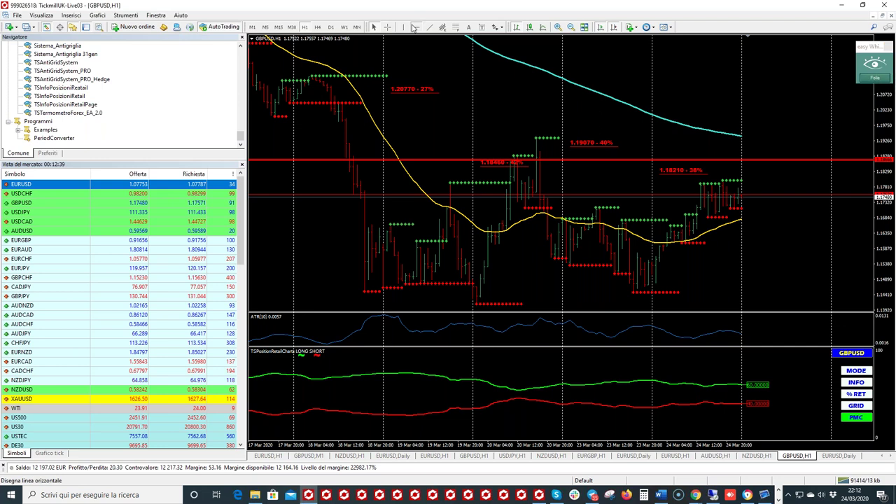
right_click(785, 154)
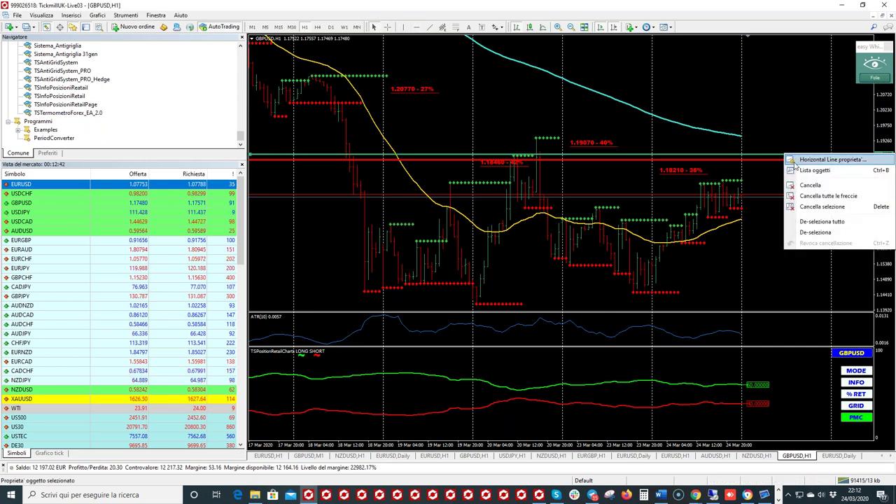
click(794, 160)
text(1.1871)
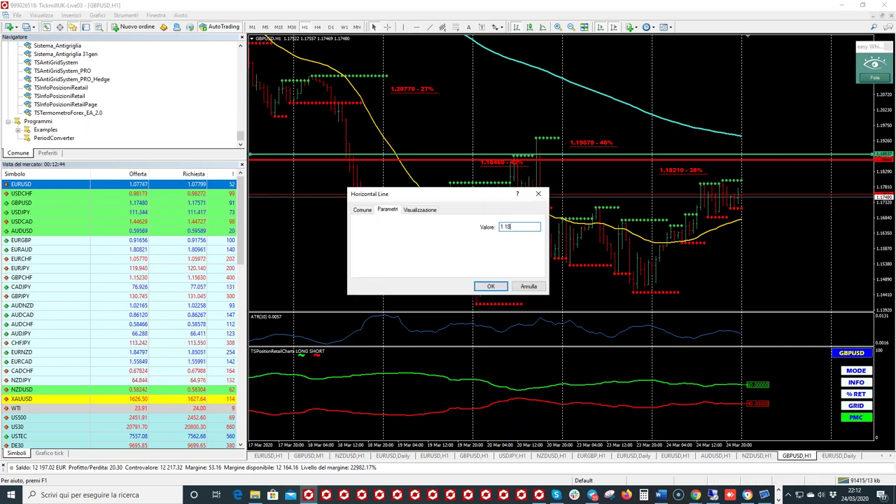
click(494, 286)
Change the colour of the 1.1871 horizontal line on GBPUSD H1 to red
right_click(810, 162)
click(798, 161)
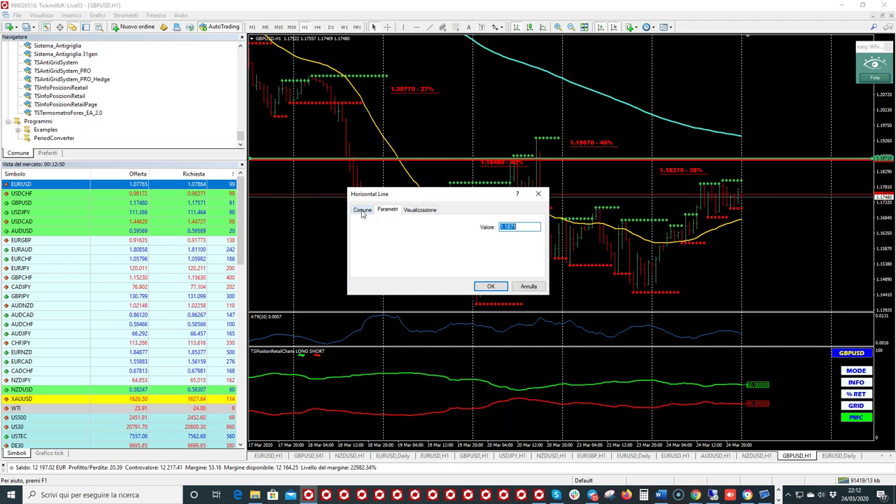
click(362, 210)
click(454, 253)
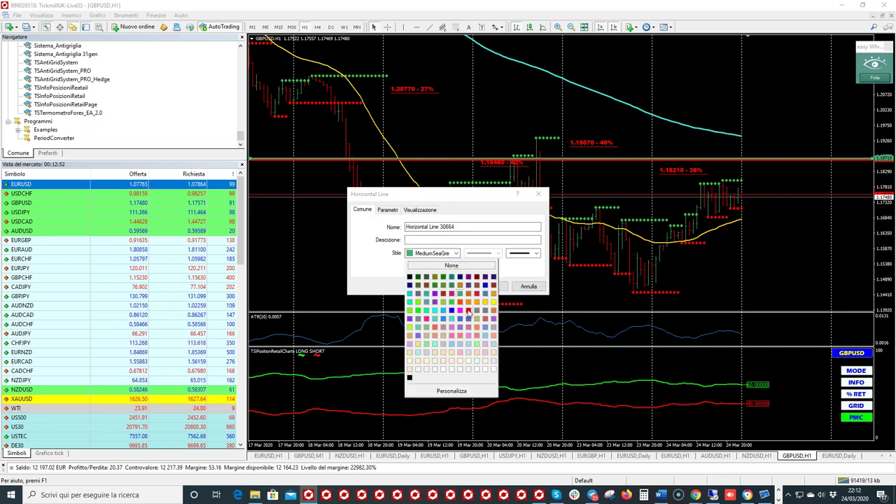
click(467, 311)
click(488, 287)
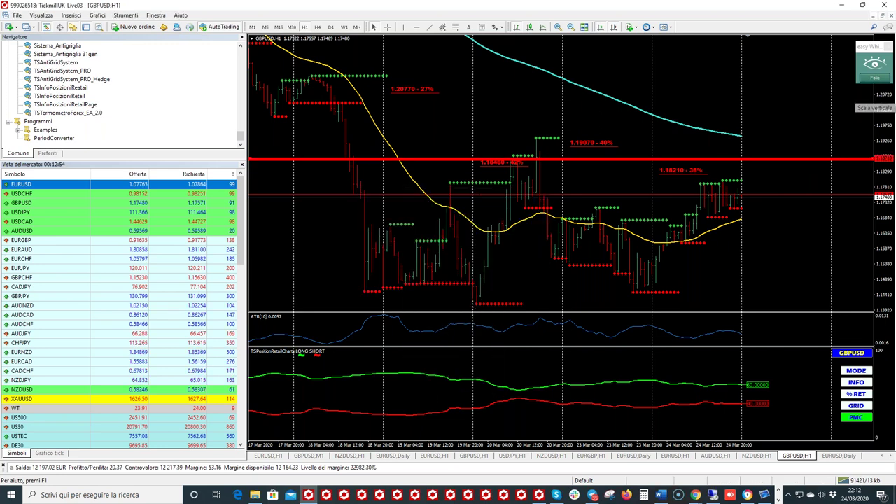
Check GBPUSD's PMC Long in the retail positions table, and draw a horizontal line at 1.2389 on the GBPUSD H1 chart
drag(886, 171, 888, 170)
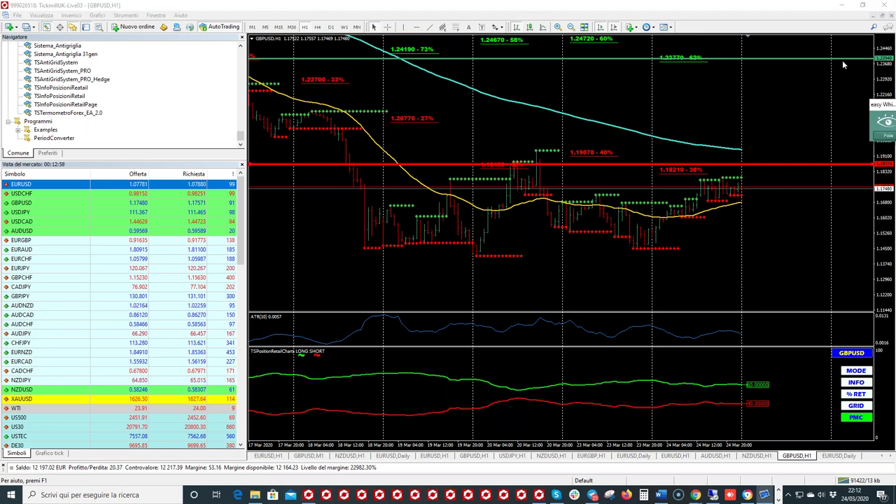
click(282, 456)
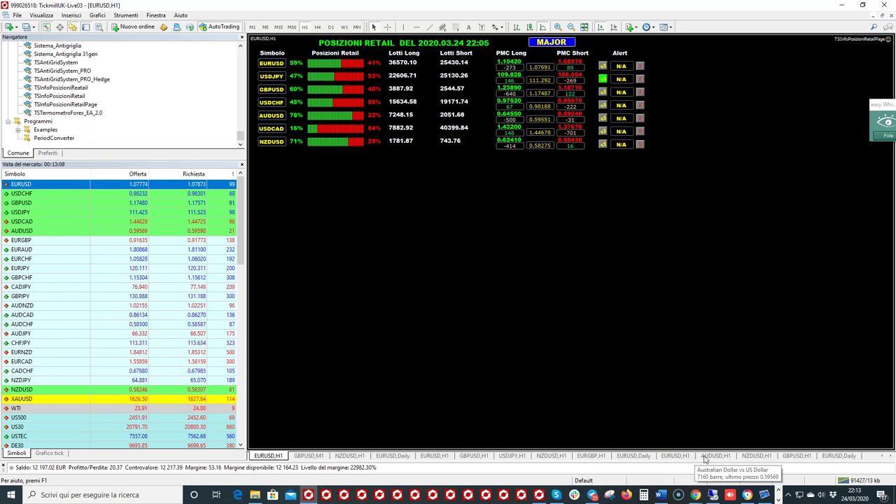
click(795, 456)
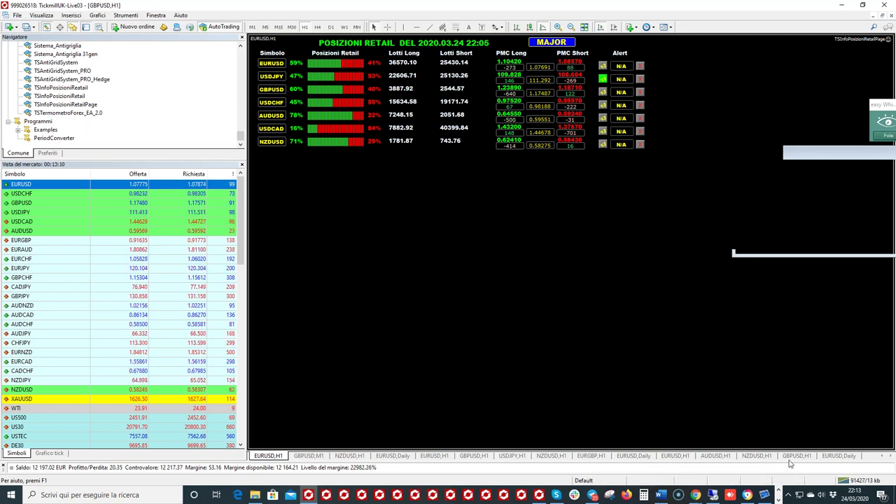
click(417, 26)
click(748, 69)
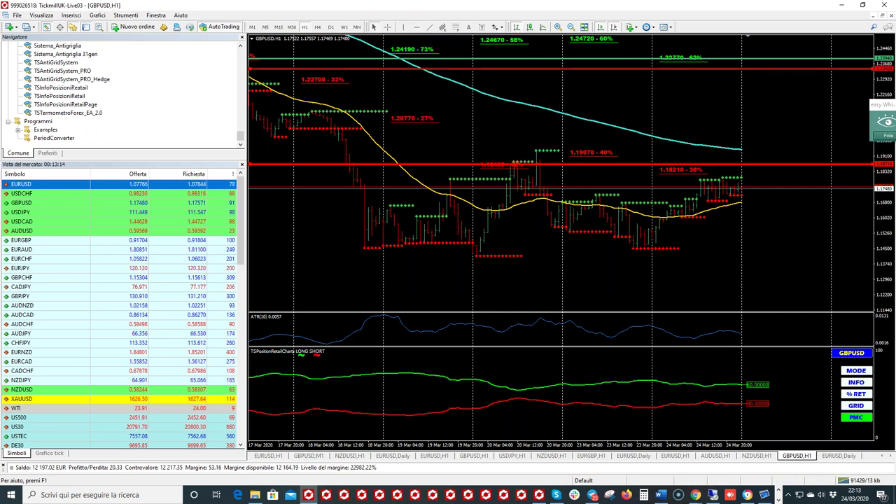
right_click(746, 68)
click(770, 73)
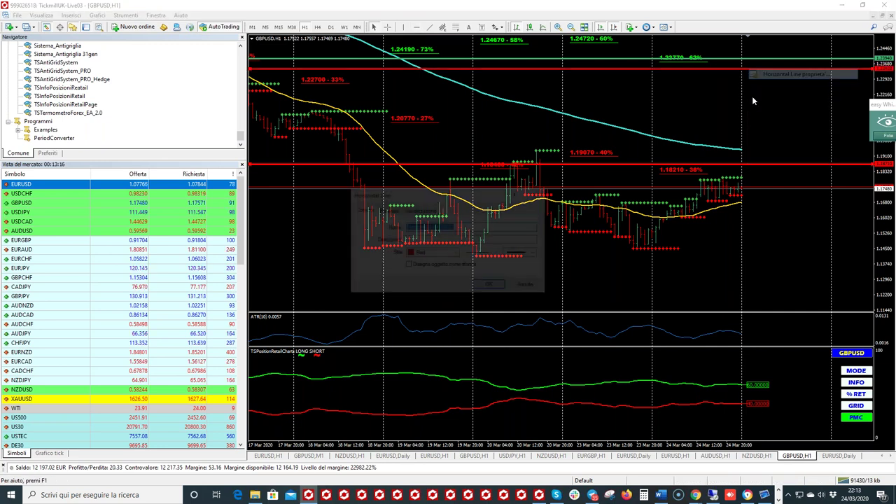
click(395, 210)
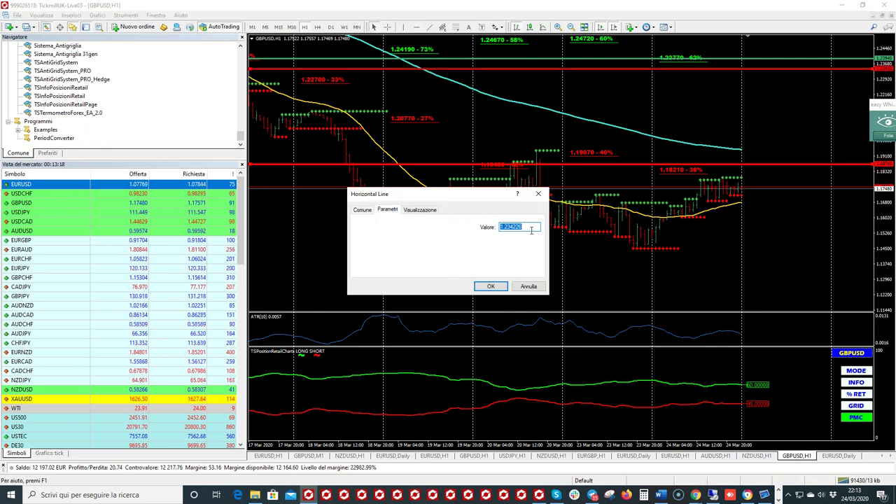
key(BackSpace)
key(BackSpace)
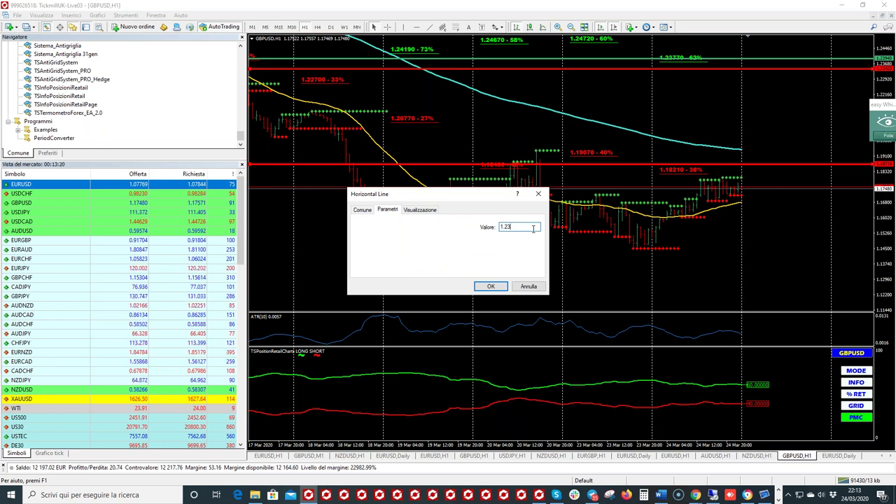
text(89)
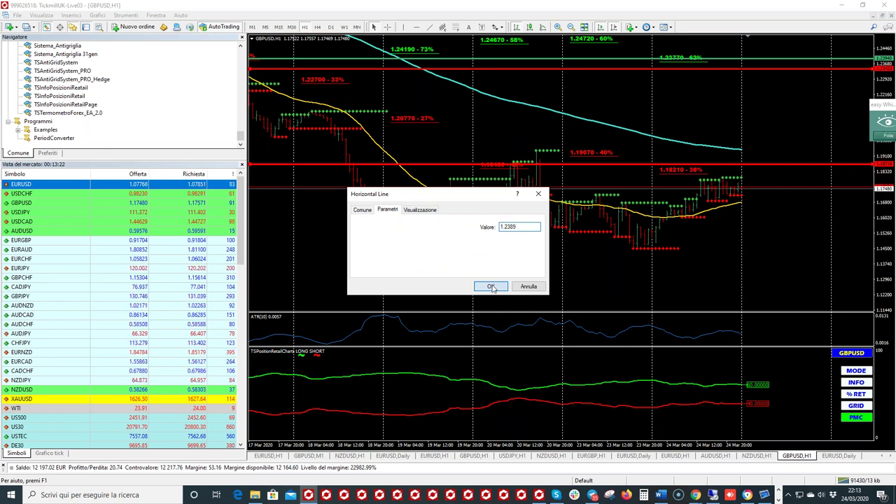
key(Return)
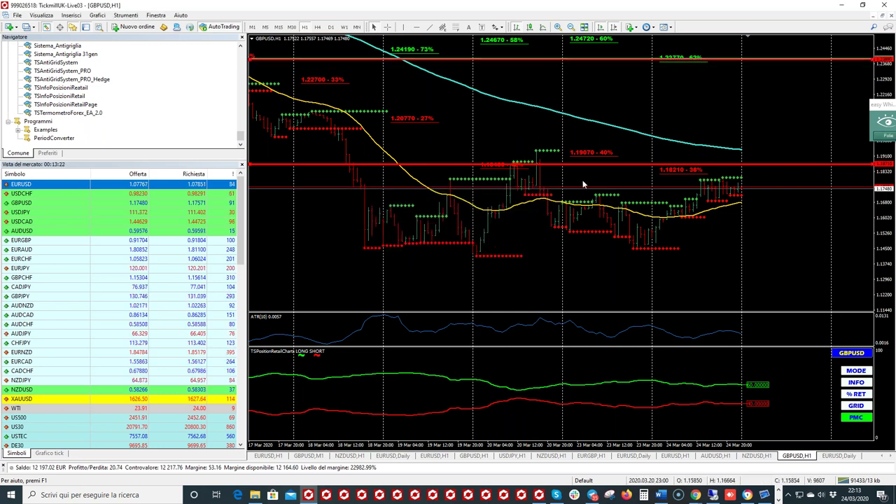
Change the colour of the 1.2389 horizontal line on GBPUSD H1 from red to Lime
right_click(817, 64)
click(829, 69)
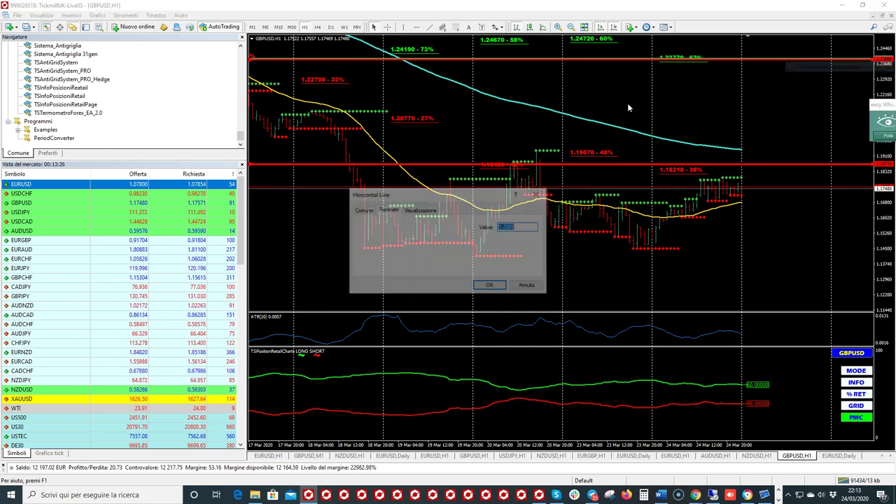
click(362, 210)
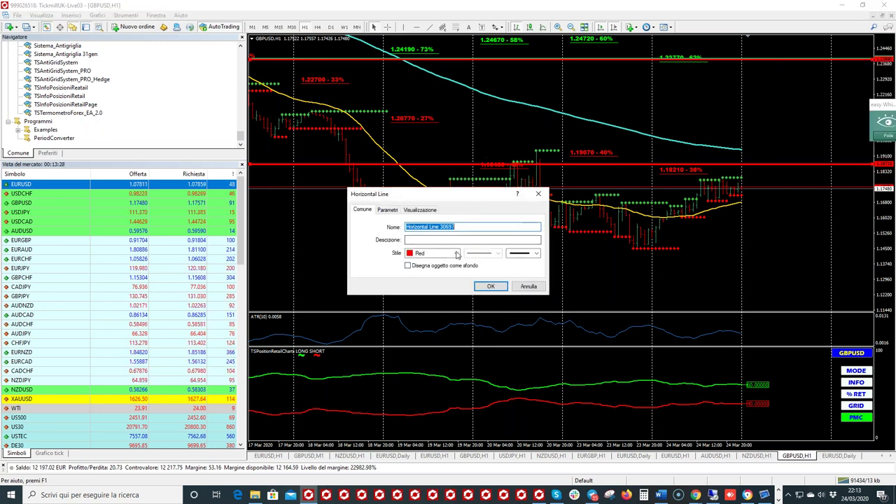
click(432, 252)
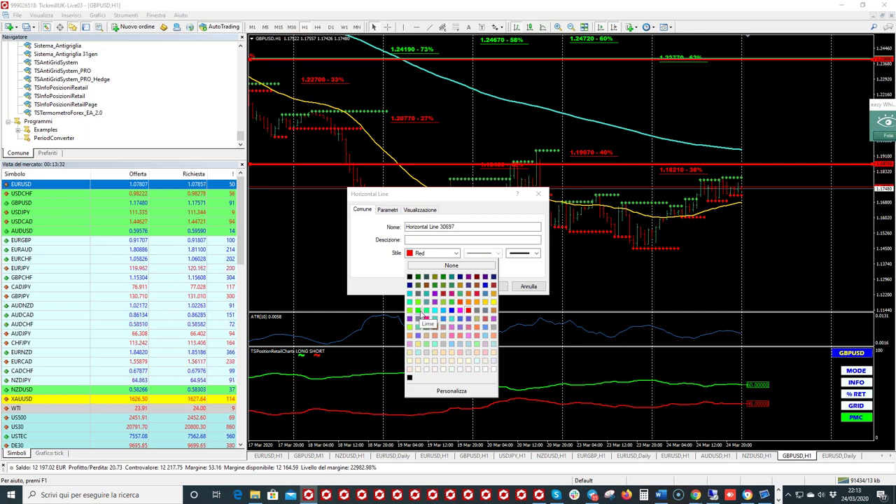
click(410, 310)
click(487, 287)
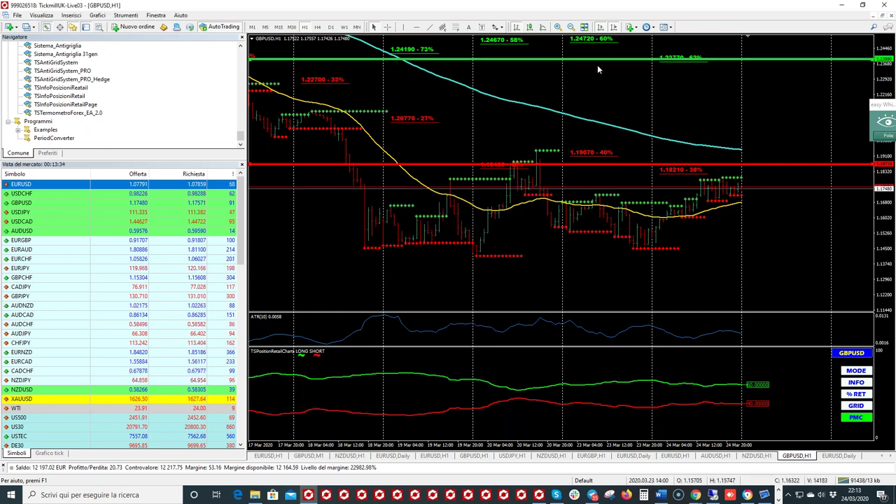
Examine GBPUSD's H1 price action and retail percentages against the green and red PMC lines over a longer period
click(387, 27)
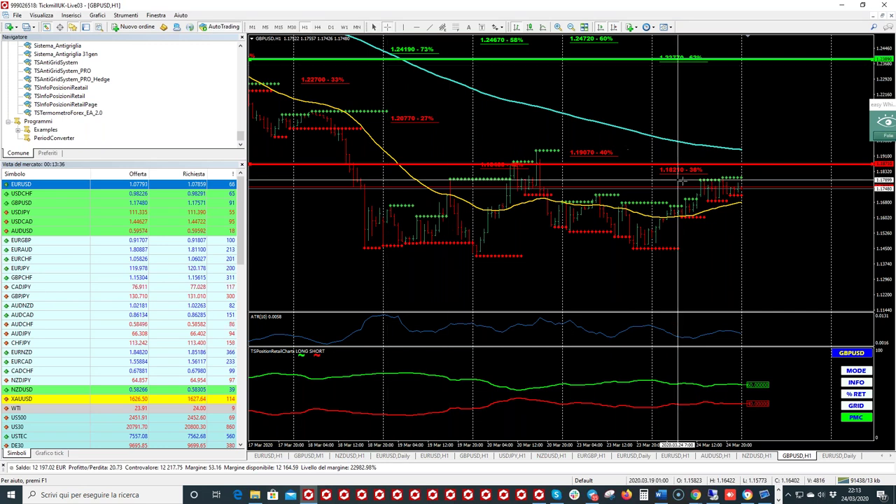
drag(700, 173, 753, 164)
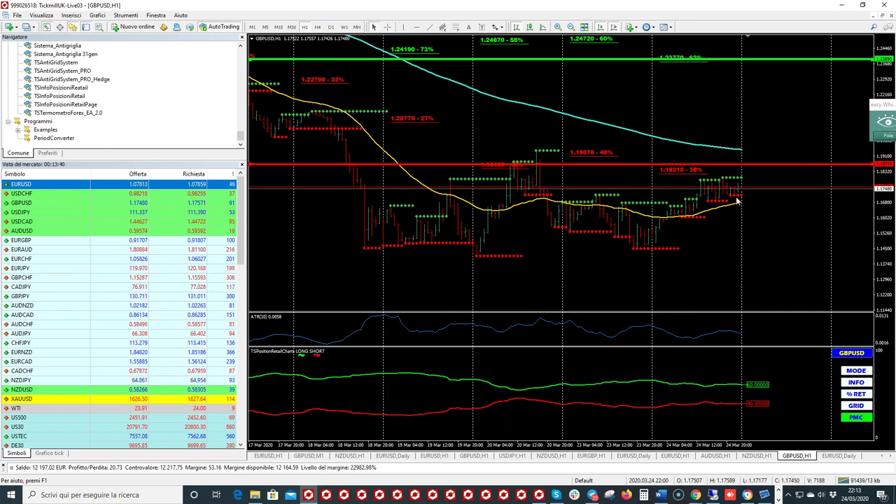
drag(883, 180, 884, 139)
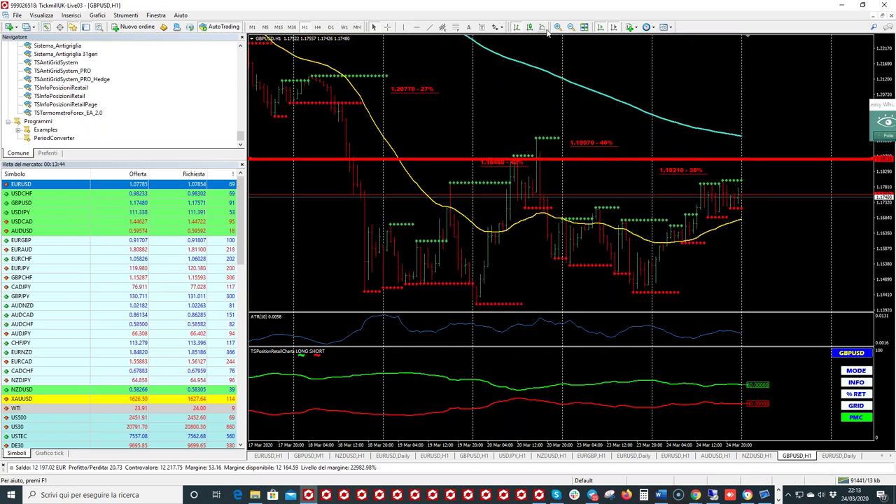
click(570, 28)
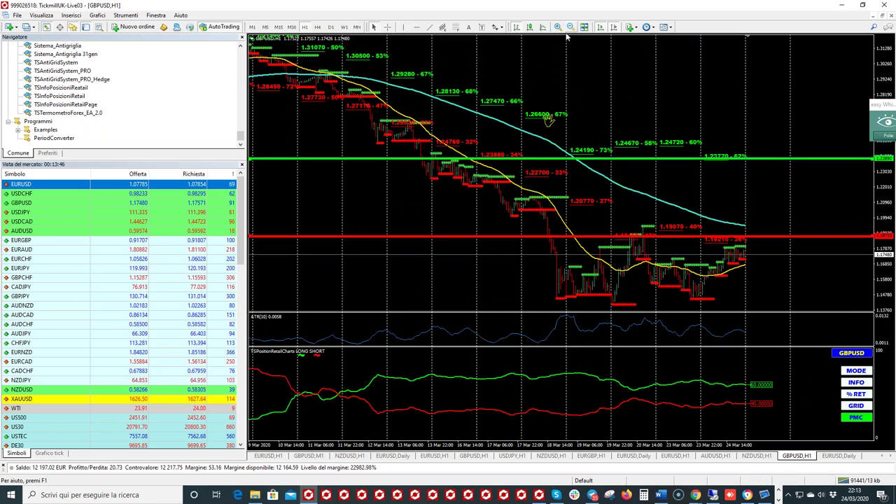
click(387, 26)
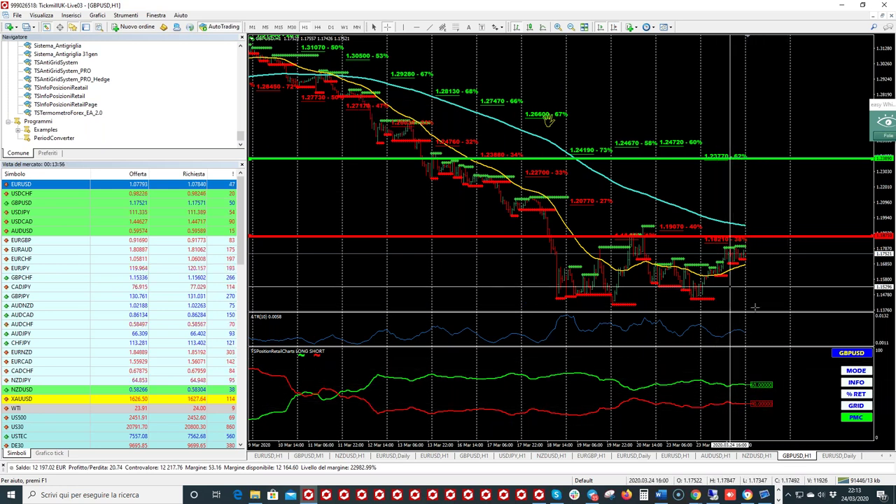
Load GBPUSD into the EURUSD Daily chart and draw a horizontal line at the high of the latest rebound
key(ctrl+Tab)
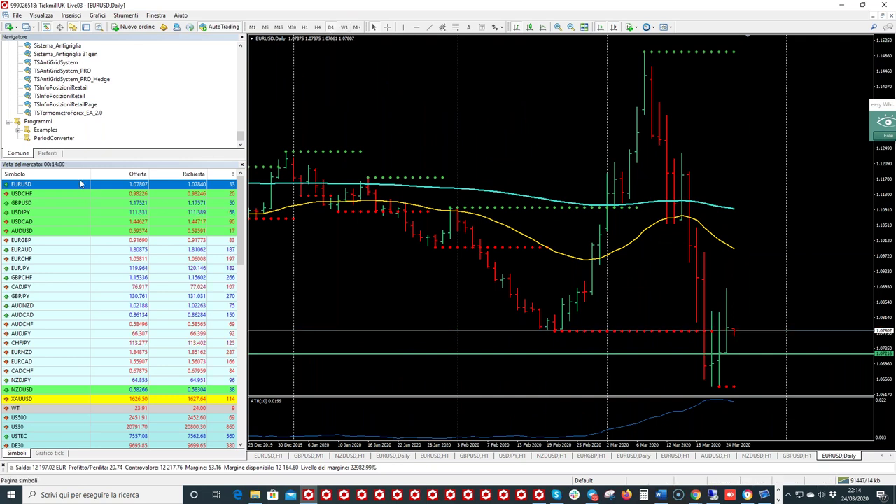
drag(42, 205, 695, 164)
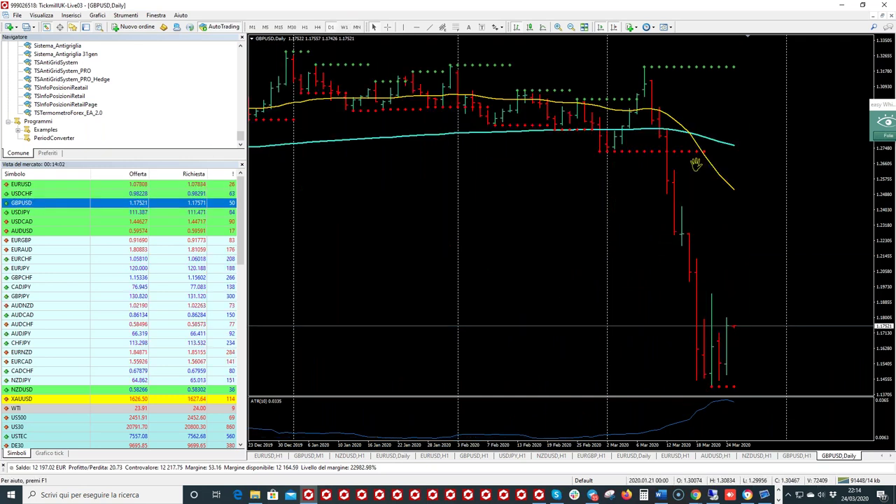
click(417, 26)
click(729, 295)
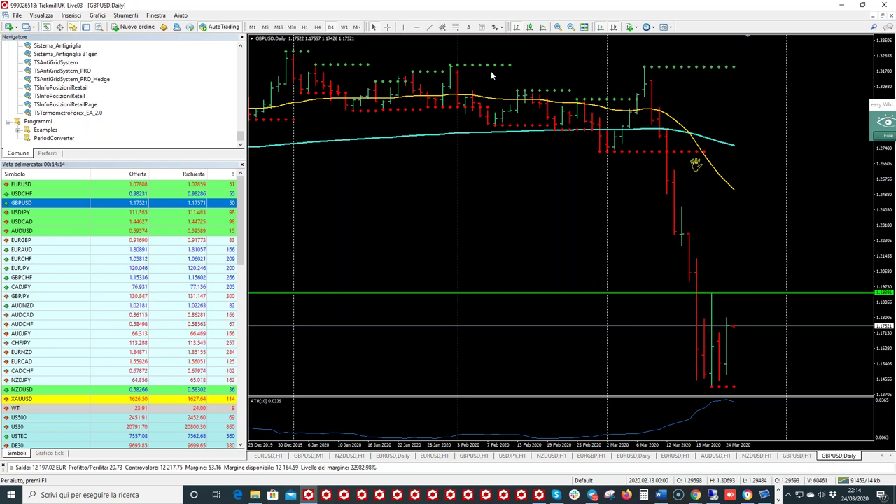
click(388, 26)
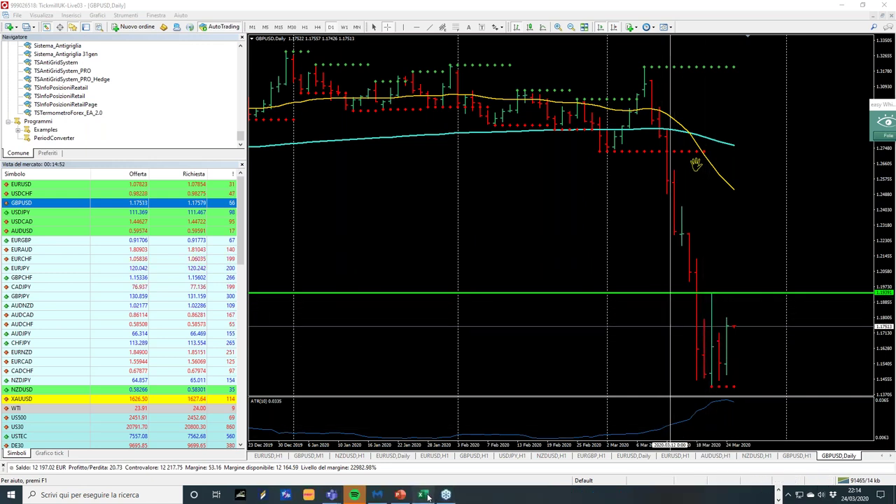
Switch to the Excel retail analysis workbook, highlight the GBPUSD row on Sheet1, and return to MetaTrader
click(423, 496)
click(35, 245)
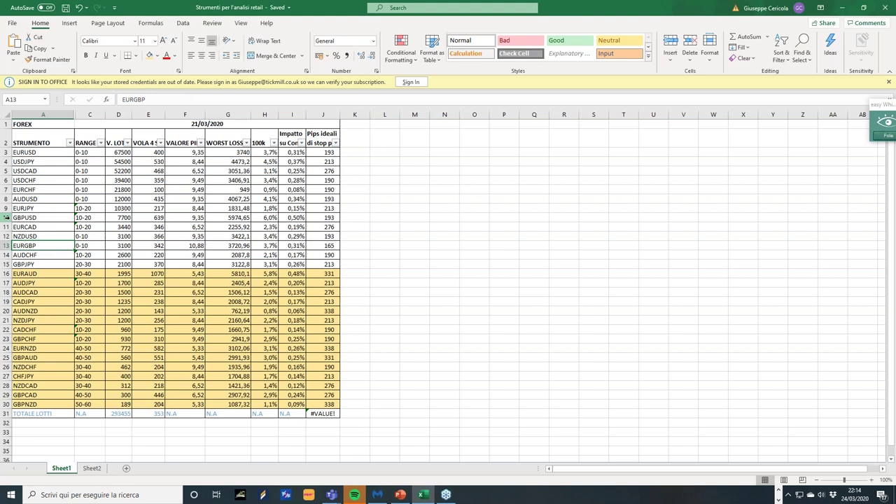
click(6, 218)
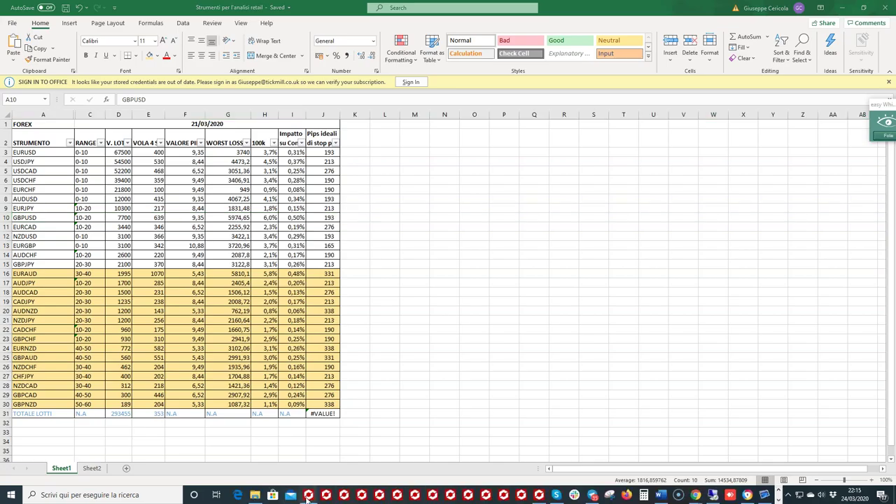
click(309, 495)
key(ctrl+Tab)
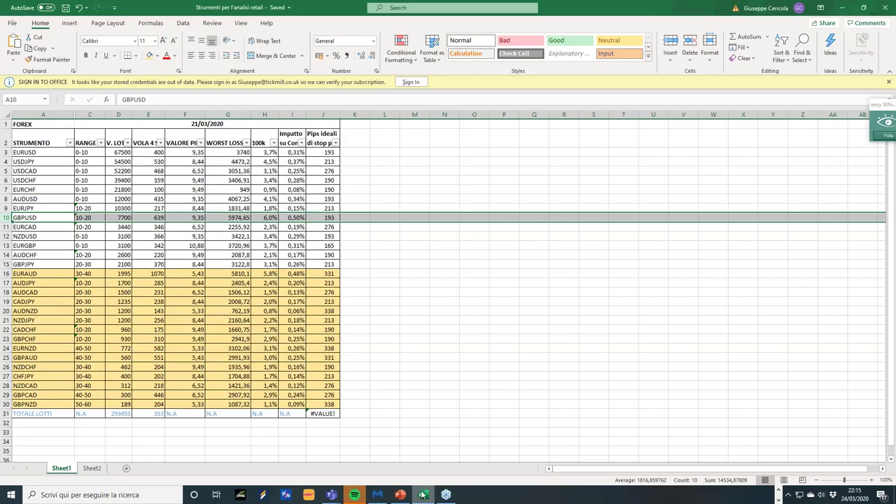
Switch back to Excel and check GBPUSD's 100k percentage, volatility, pip value and ideal stop pips
click(423, 496)
click(267, 218)
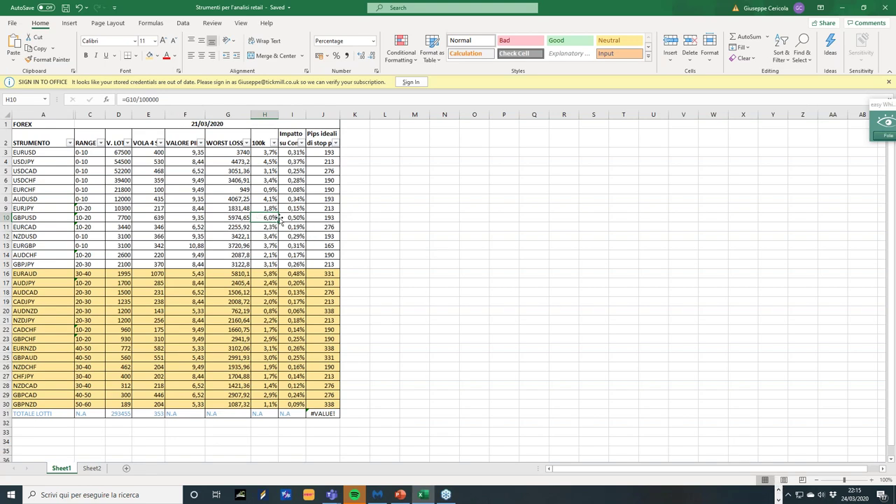
click(157, 217)
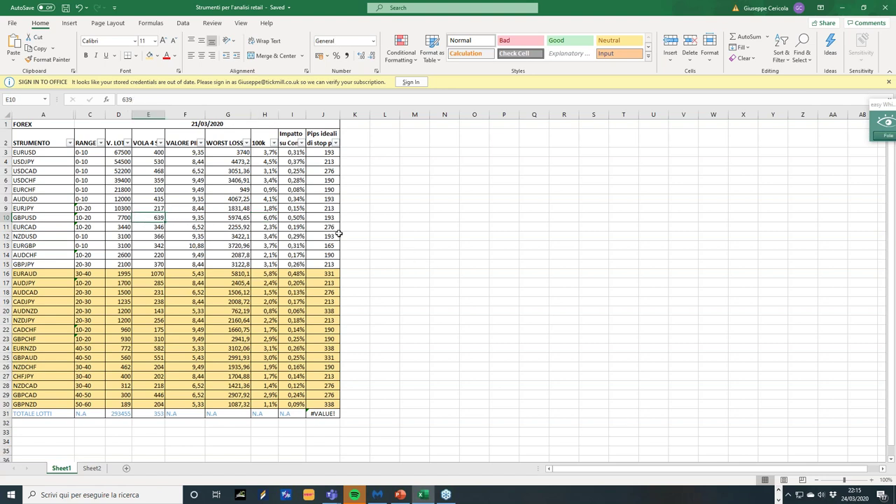
click(197, 218)
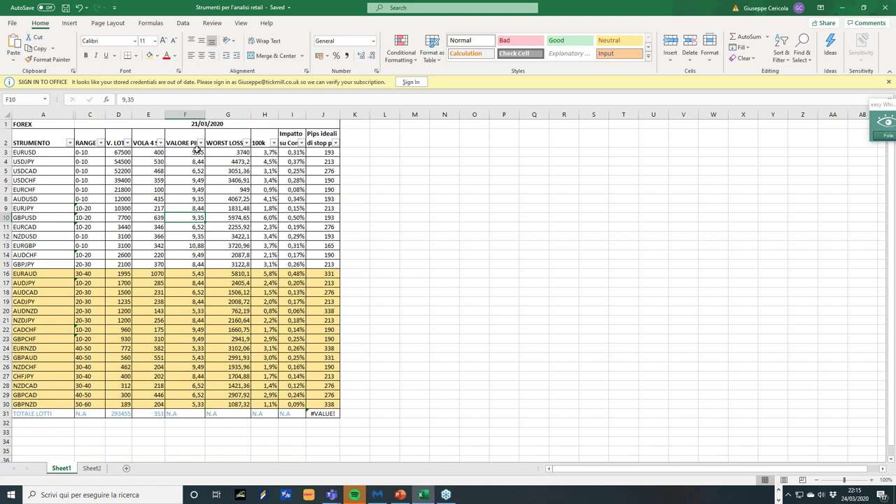
click(327, 218)
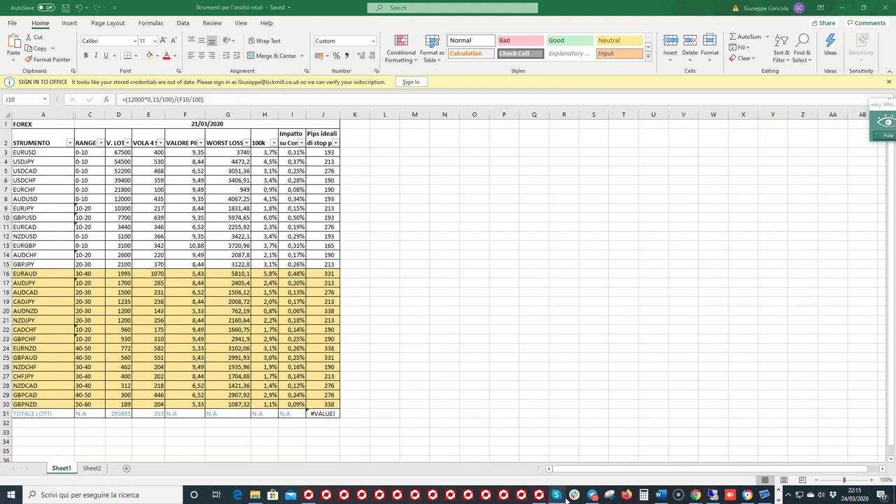
Switch to the remote MetaTrader, replace EURJPY with GBPUSD on its H1 chart, and decline reactivating the AntiGridSystem expert
click(713, 495)
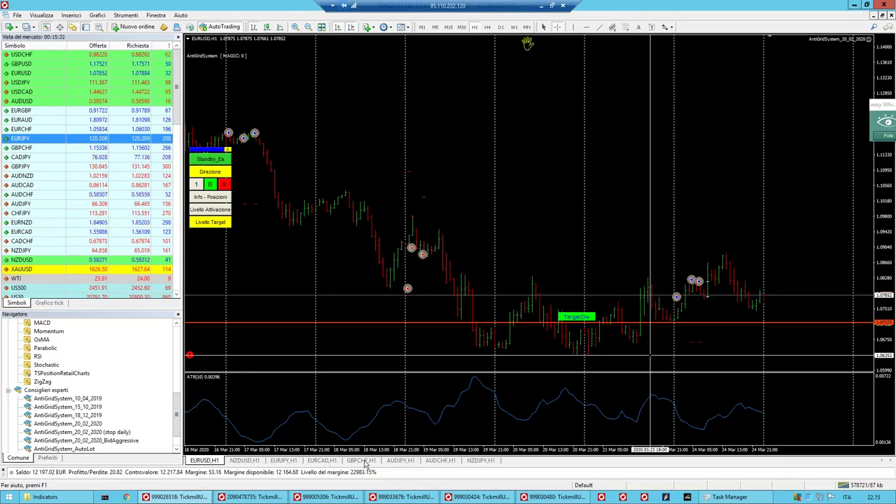
click(244, 462)
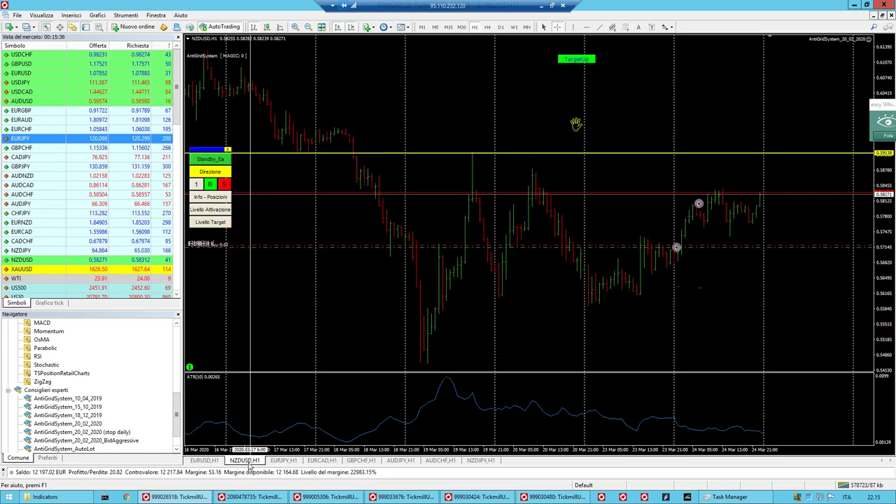
click(282, 462)
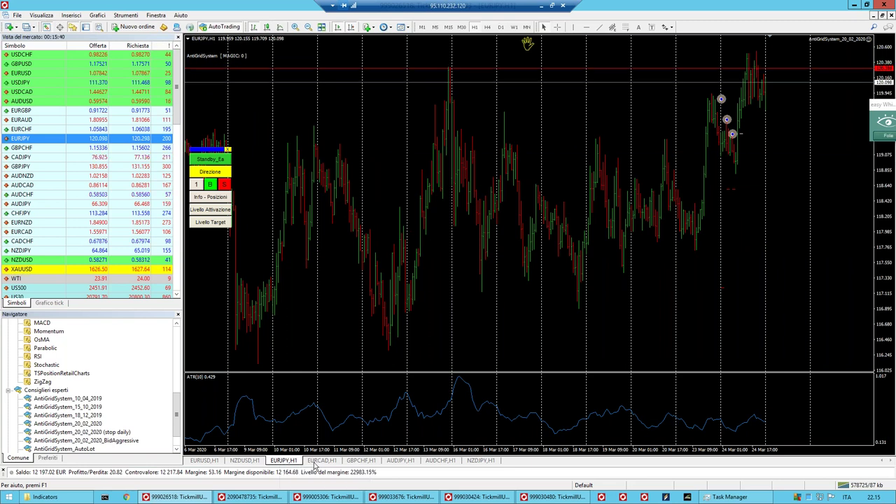
click(31, 64)
drag(312, 98, 312, 98)
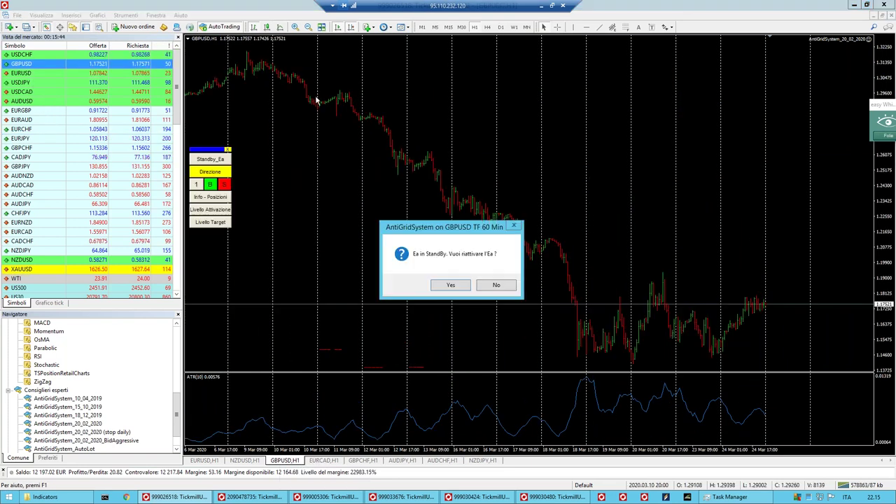
click(496, 285)
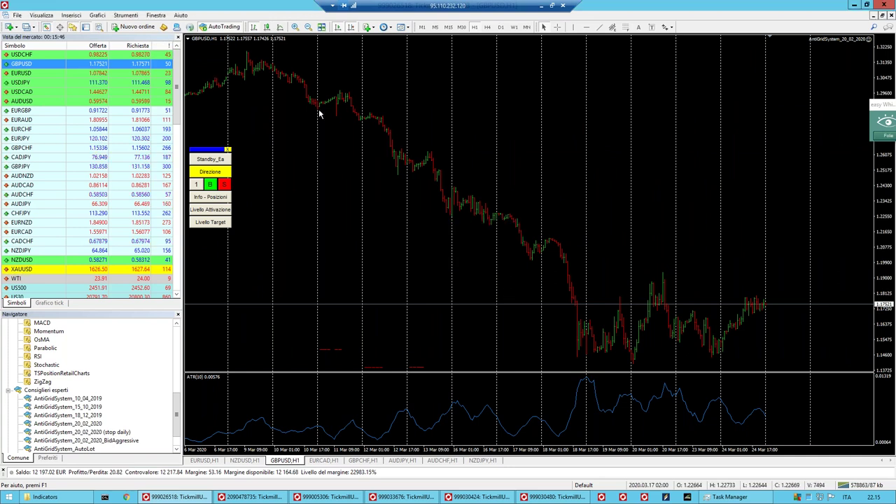
Check the recent ATR peak on the GBPUSD H1 chart and set AntiGridSystem's StopLoss to 85
click(557, 27)
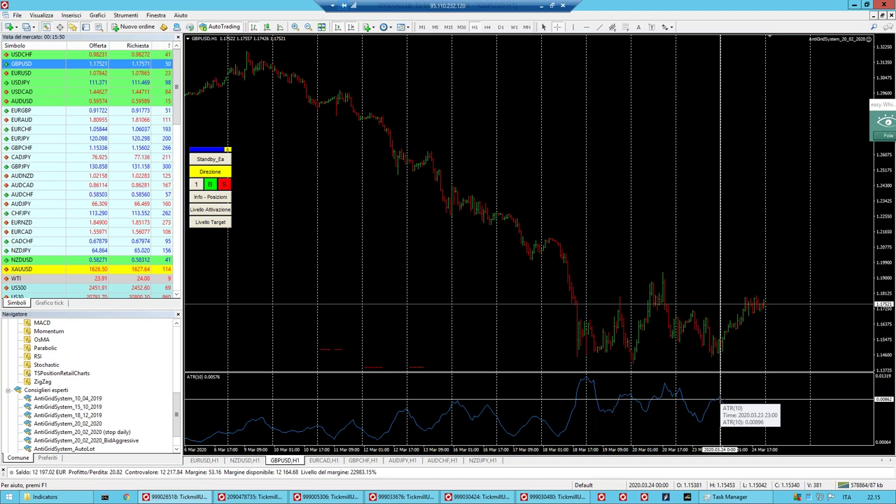
click(720, 399)
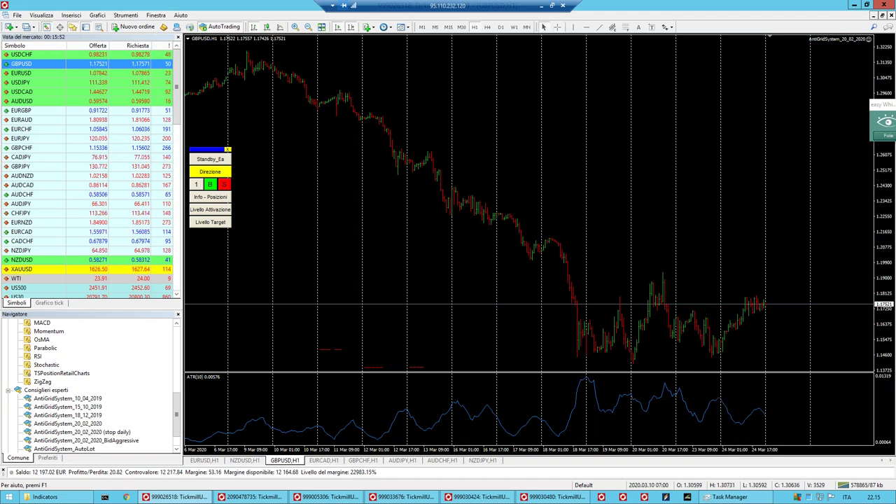
key(F7)
click(298, 220)
click(298, 220)
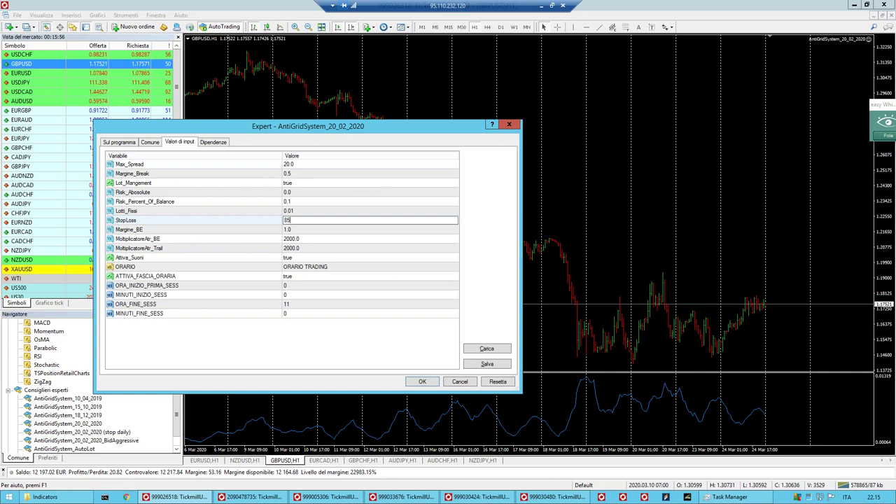
text(85)
Set AntiGridSystem's Risk_Percent_Of_Balance to 0.15, apply the inputs, and accept reactivating the expert on GBPUSD
click(303, 201)
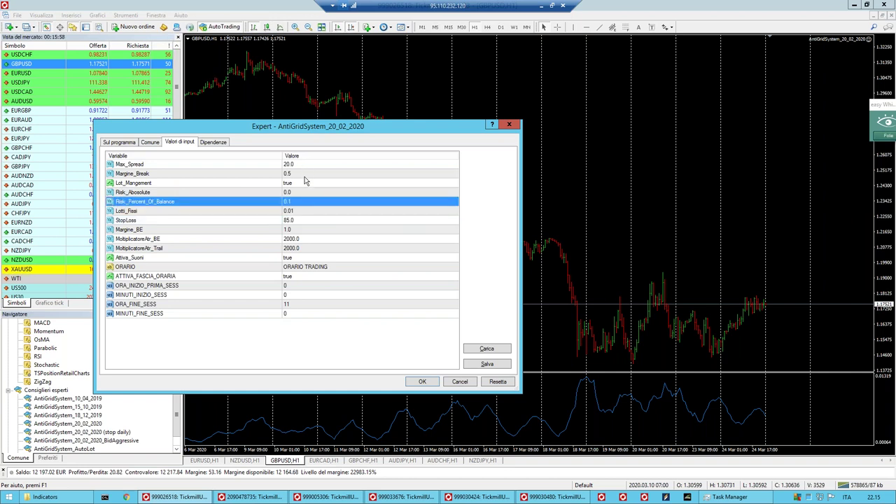
click(301, 201)
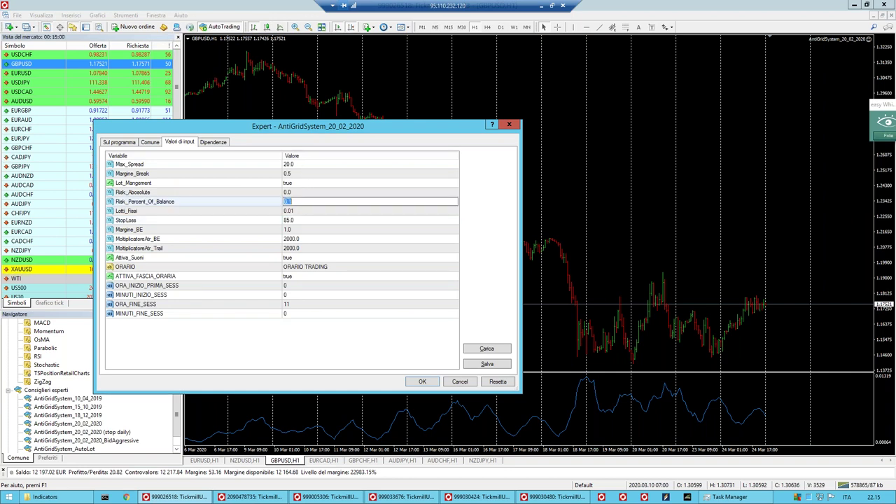
text(0.15)
click(319, 229)
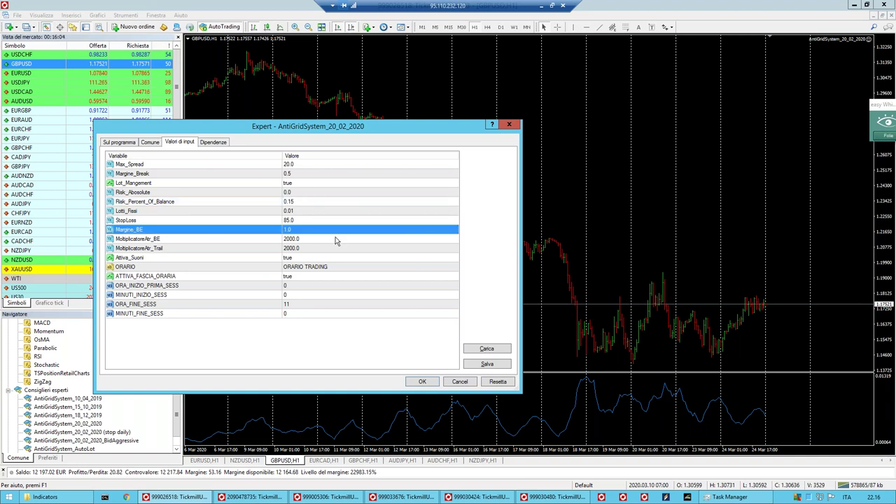
click(423, 383)
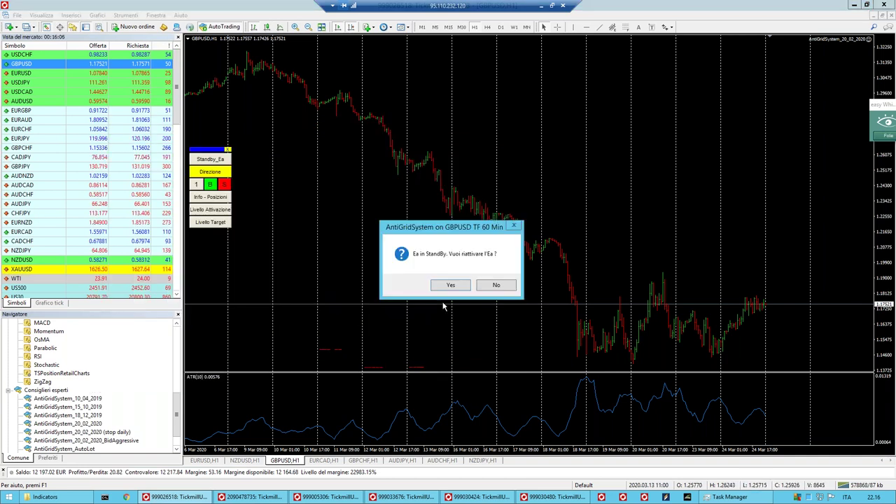
key(Return)
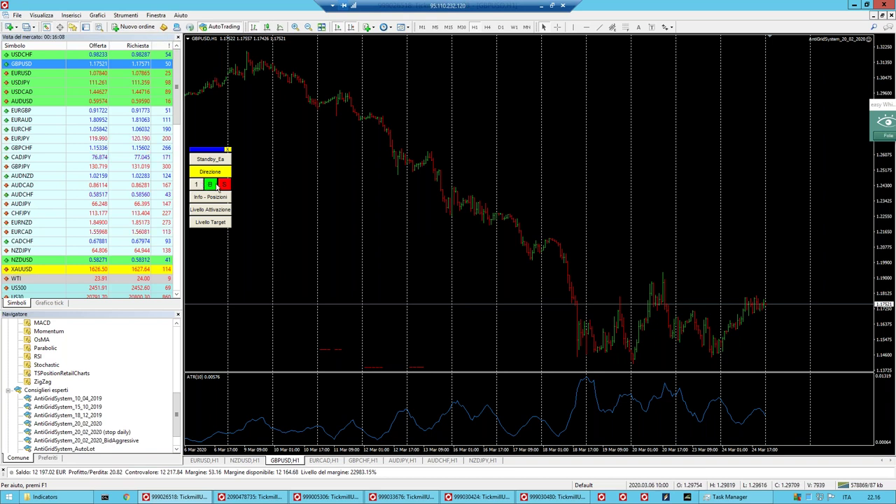
Set AntiGridSystem's GBPUSD direction to buy and create an upper target level at the recent high, about 1.193
click(210, 184)
click(431, 280)
click(210, 223)
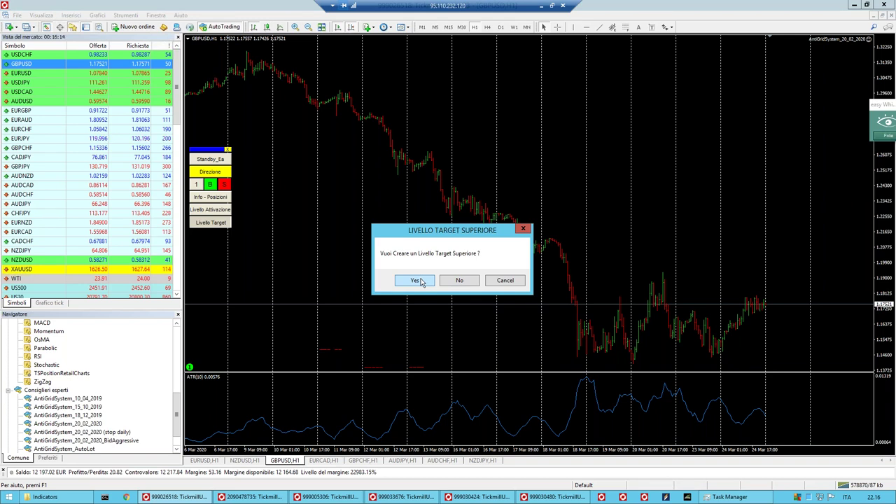
click(443, 281)
click(460, 280)
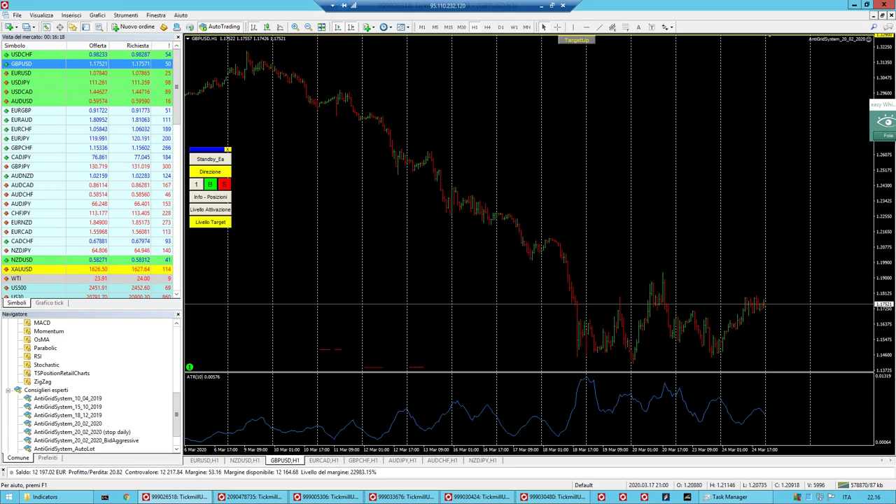
click(616, 273)
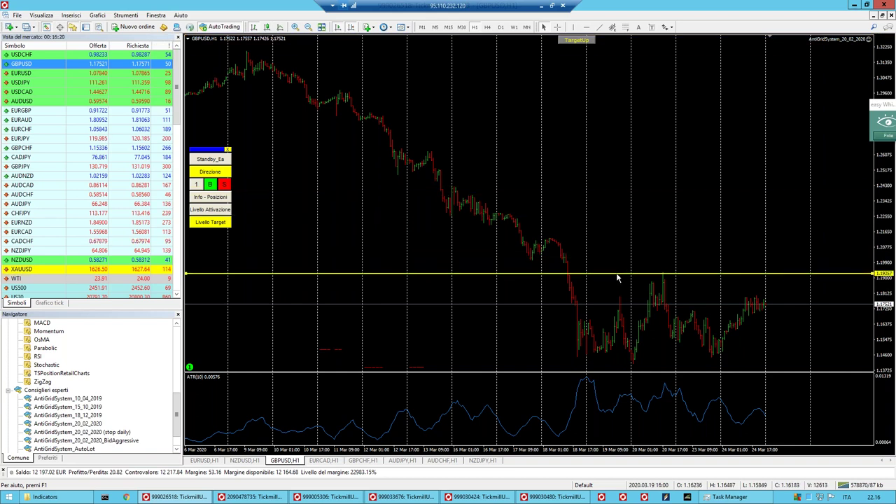